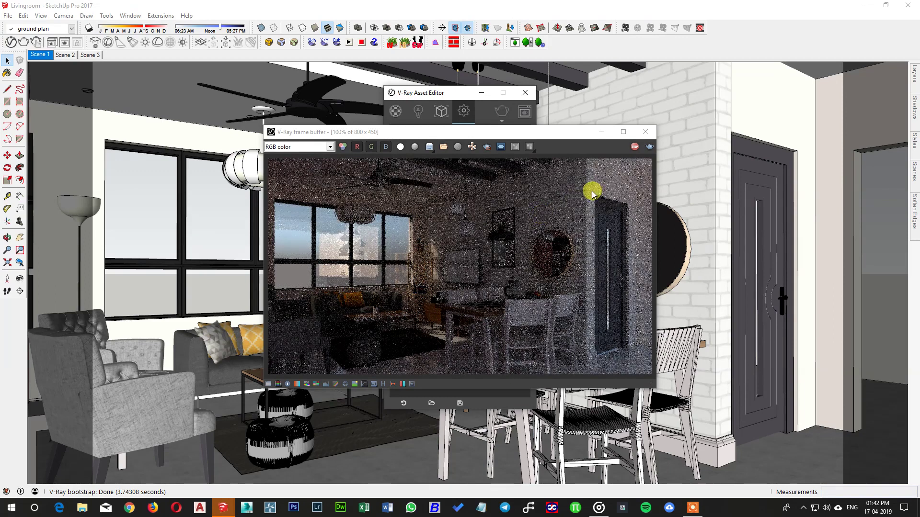
# Step: Stop the current V-Ray render and disable the SunLight
pyautogui.click(635, 148)
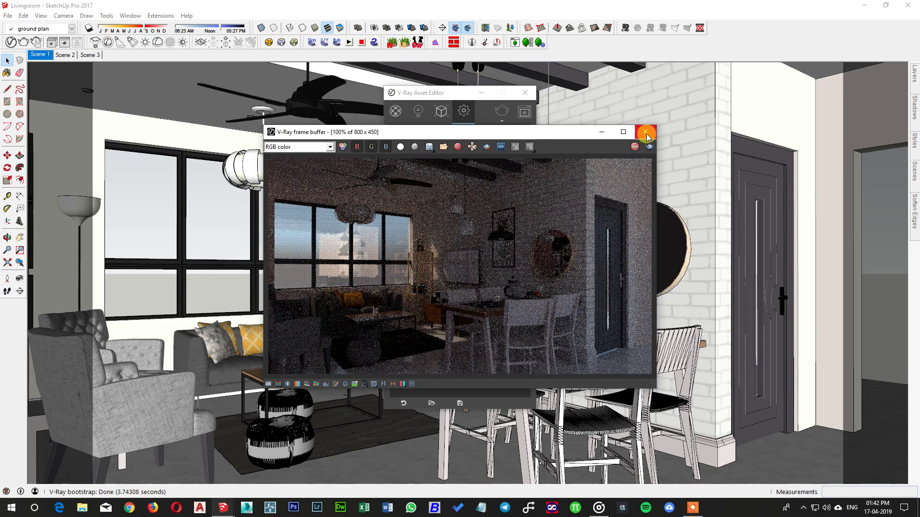
pyautogui.click(646, 133)
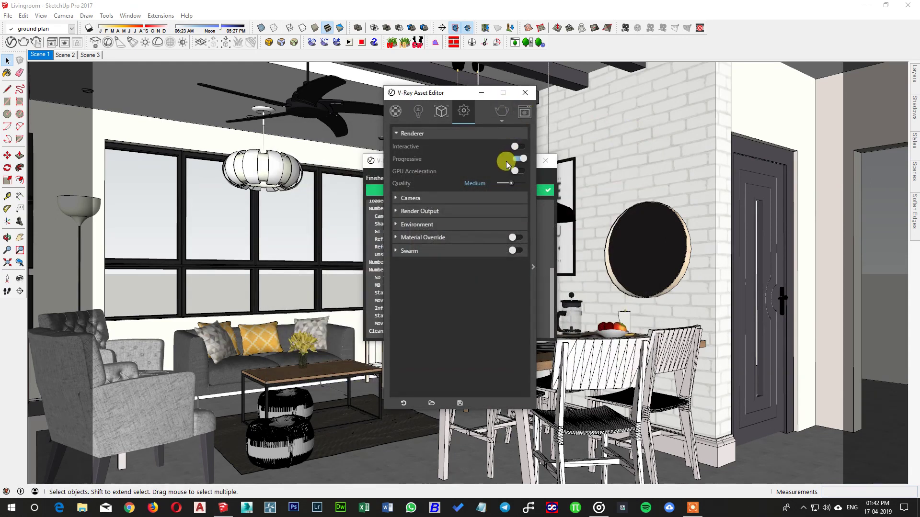
pyautogui.click(419, 112)
pyautogui.click(408, 141)
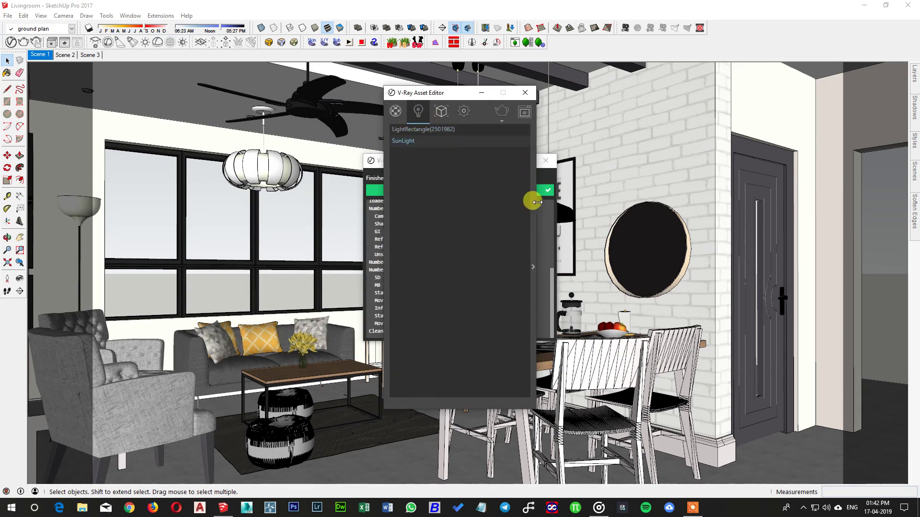
pyautogui.click(534, 206)
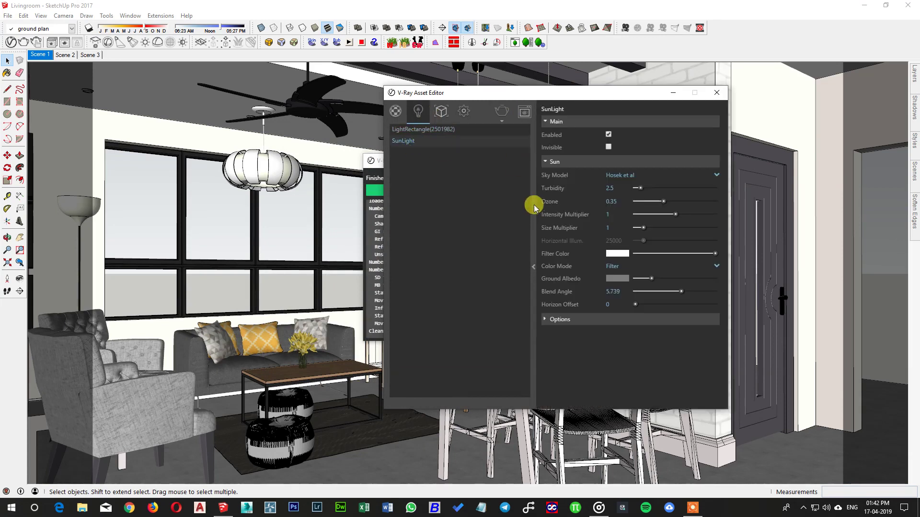
pyautogui.click(608, 135)
# Step: Render the scene with the Progressive option turned off and close the V-Ray windows
pyautogui.click(499, 112)
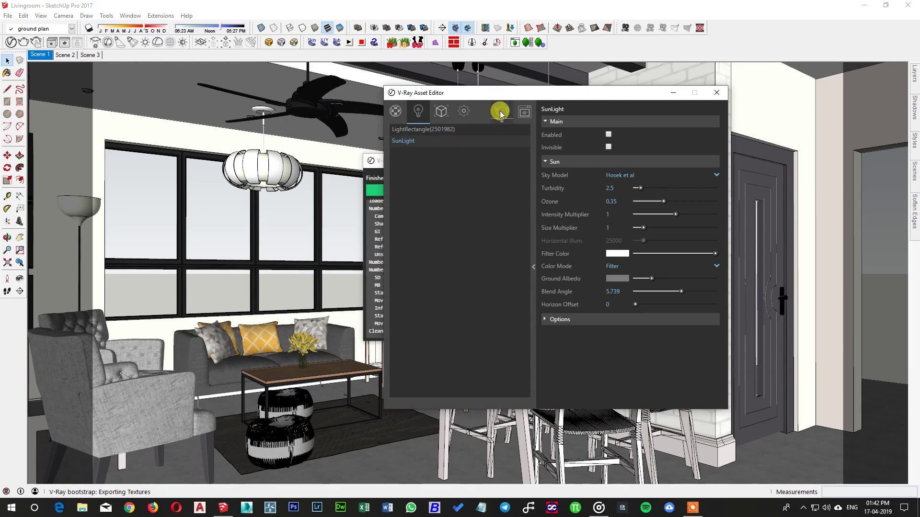
pyautogui.click(460, 112)
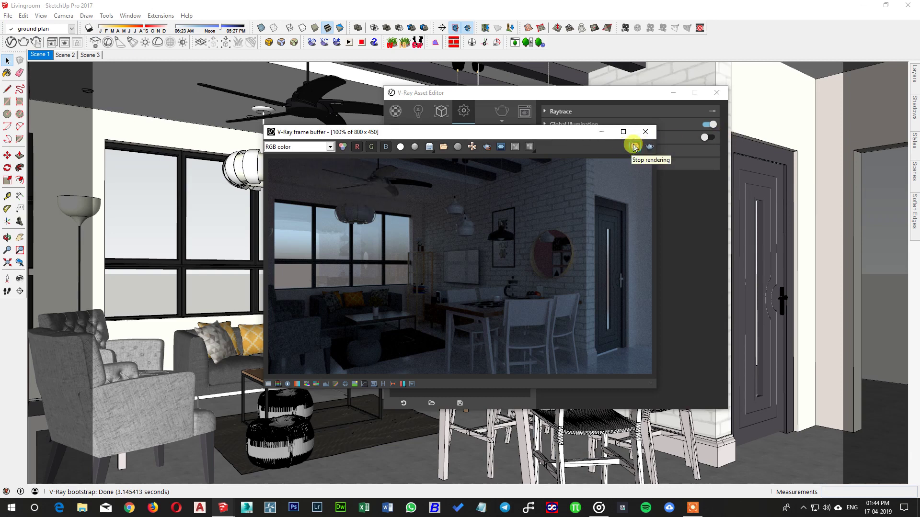
pyautogui.click(646, 132)
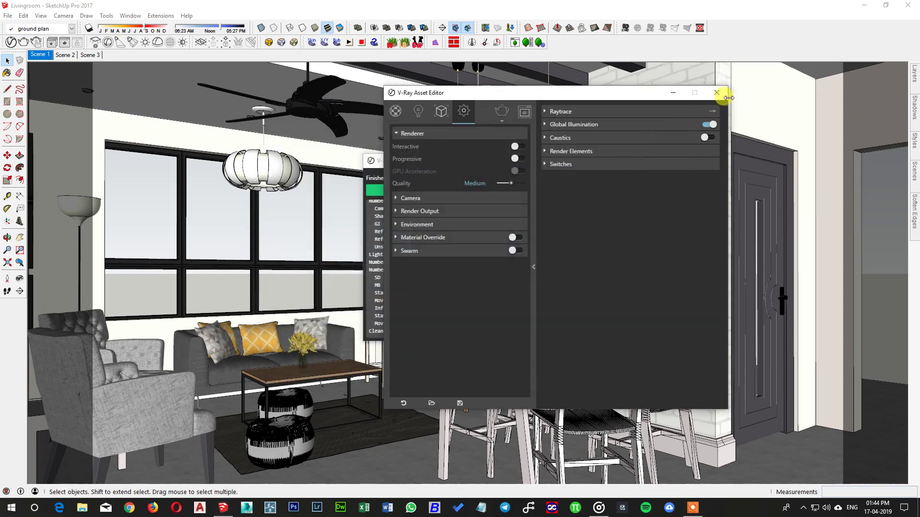
pyautogui.click(718, 93)
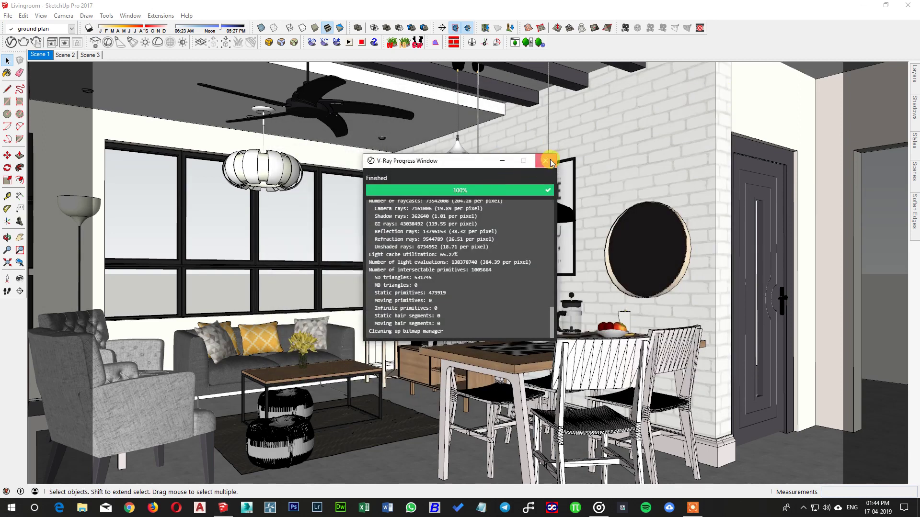
pyautogui.click(546, 160)
# Step: Convert the bulb inside the black pendant lamp beside the framed poster into a V-Ray Mesh Light
pyautogui.click(20, 281)
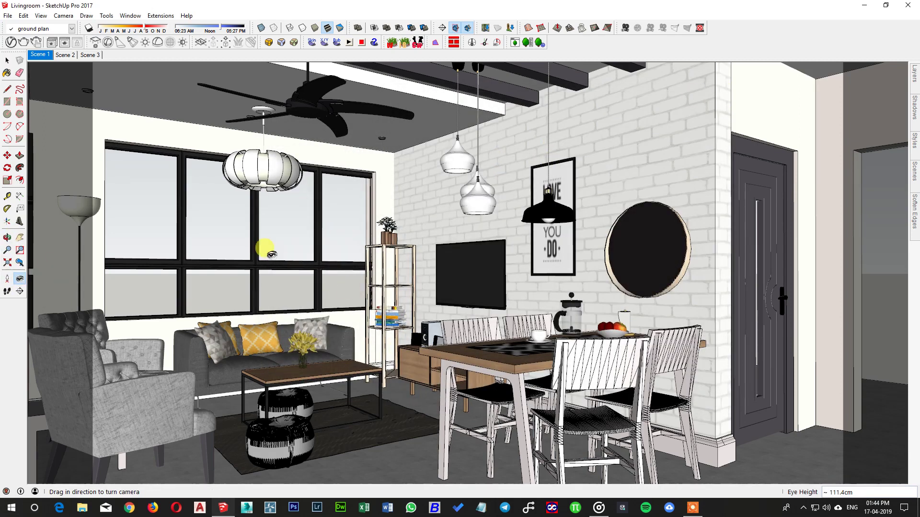
pyautogui.scroll(2, 449, 250)
pyautogui.scroll(6, 458, 255)
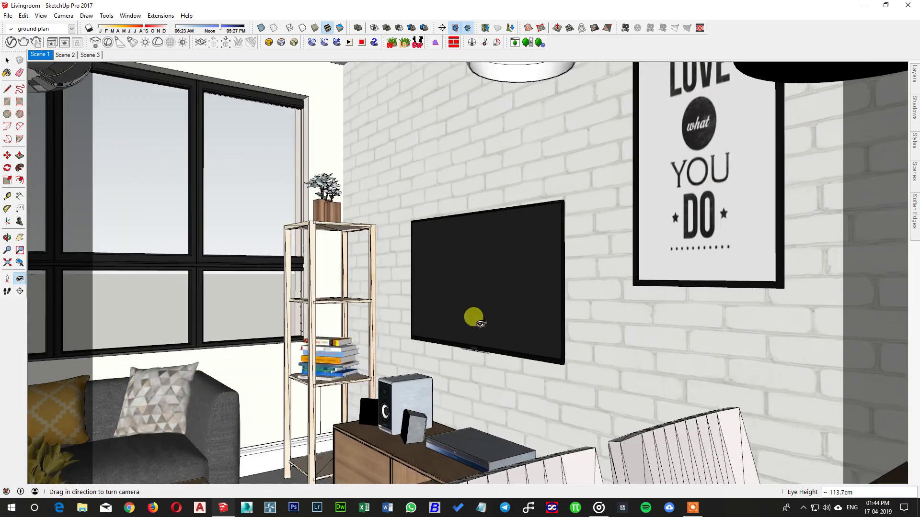
pyautogui.scroll(1, 642, 230)
pyautogui.press('space')
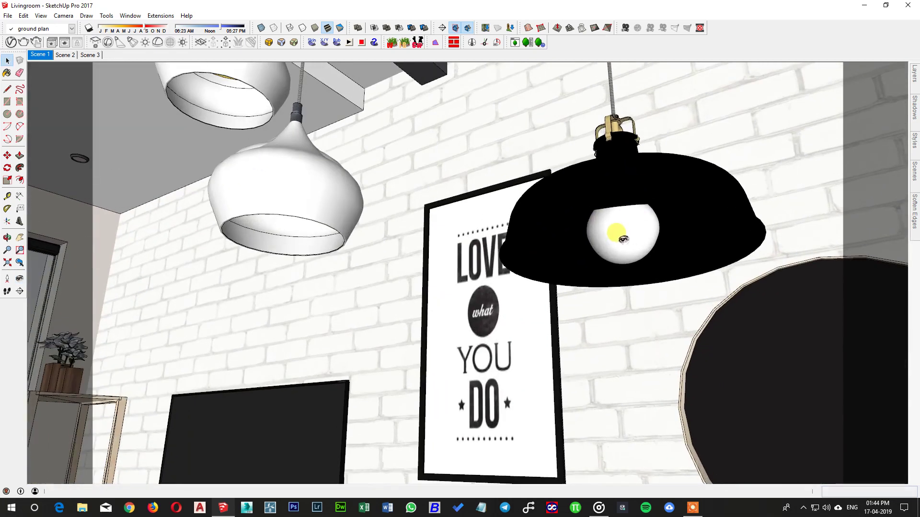
pyautogui.doubleClick(624, 240)
pyautogui.doubleClick(624, 241)
pyautogui.click(624, 241)
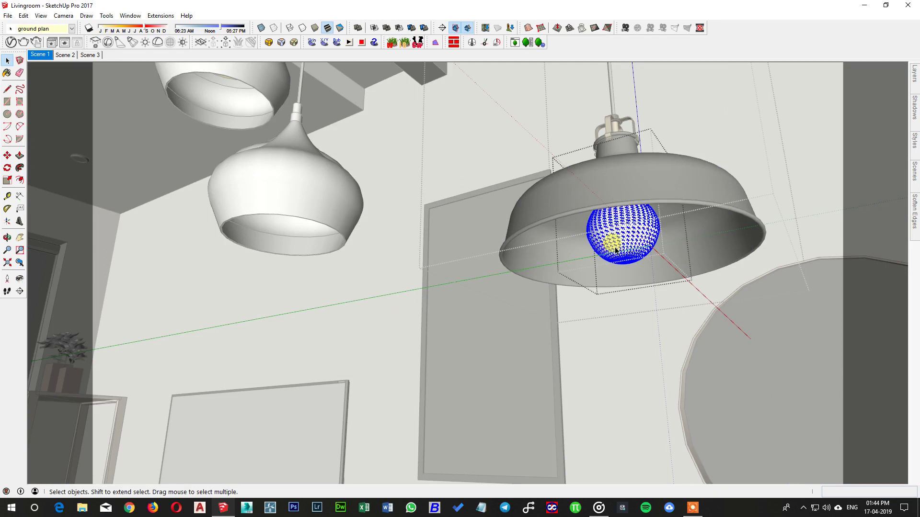
pyautogui.click(615, 250)
pyautogui.press('Escape')
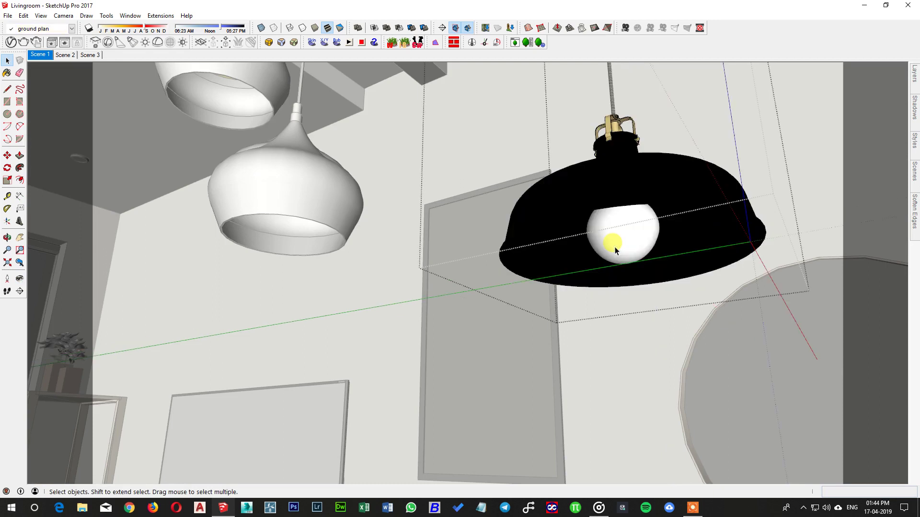
pyautogui.click(174, 45)
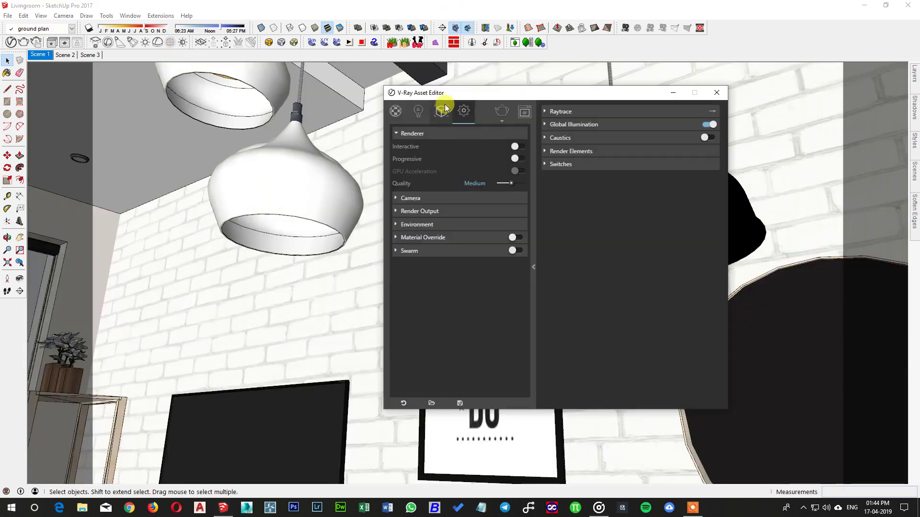
# Step: Look up the 40W Tungsten RGB values for the V-Ray Mesh Light's color in the light-source chart open in Photos
pyautogui.click(418, 111)
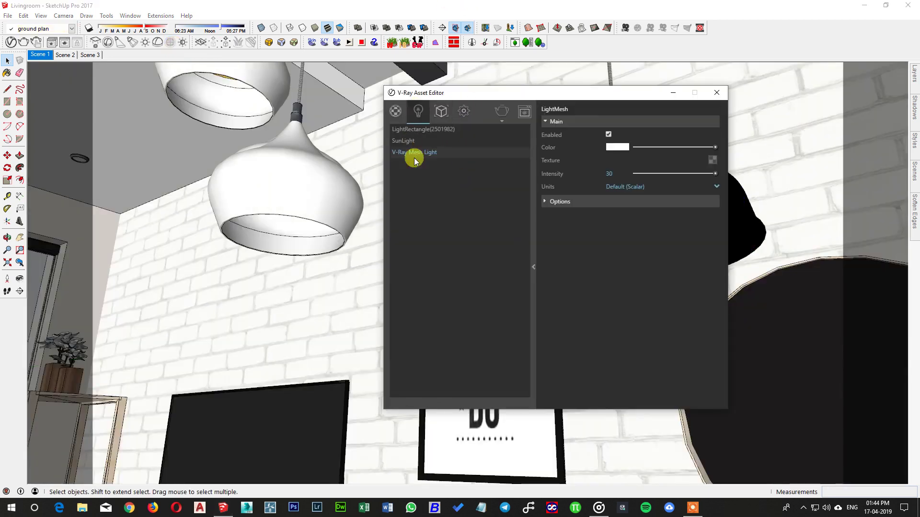
pyautogui.click(617, 147)
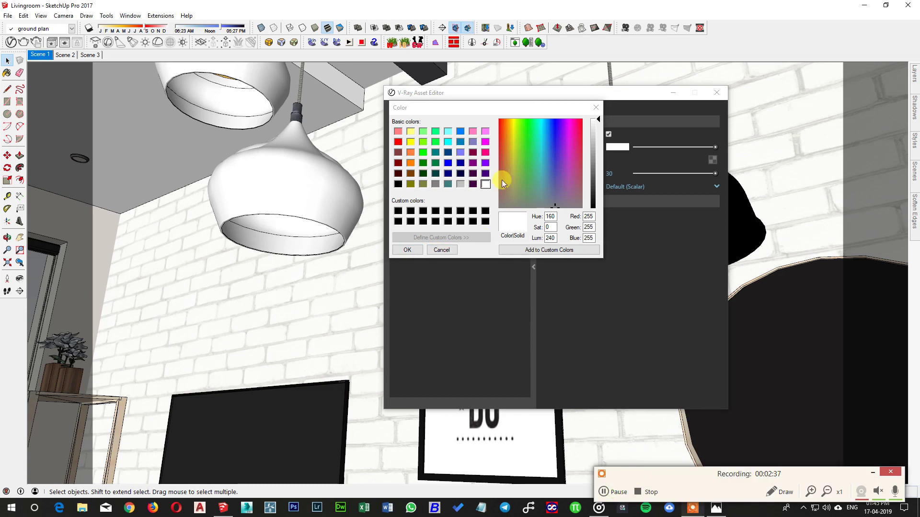
pyautogui.click(536, 108)
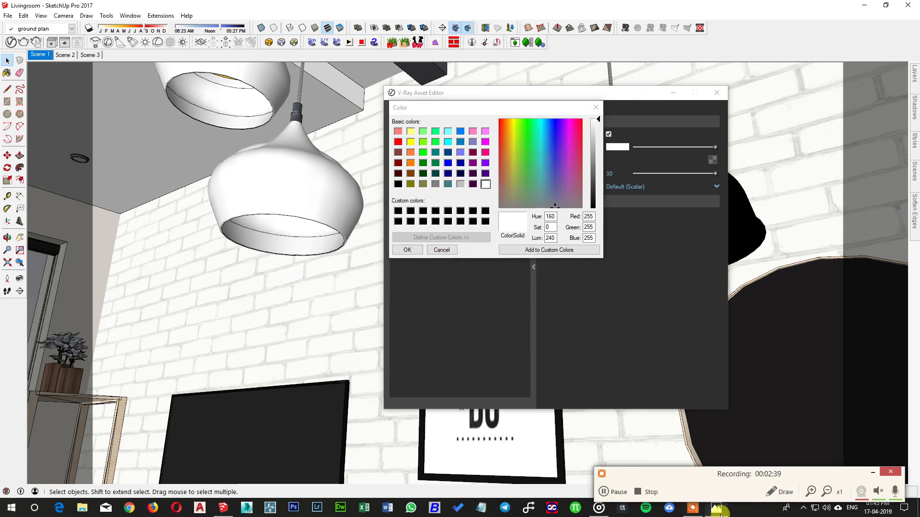
pyautogui.click(716, 509)
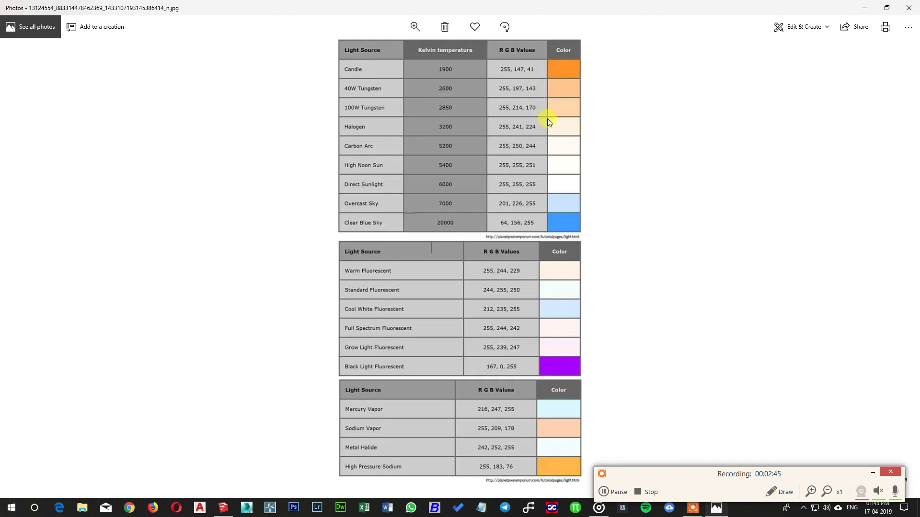
pyautogui.hotkey('alt', 'Tab')
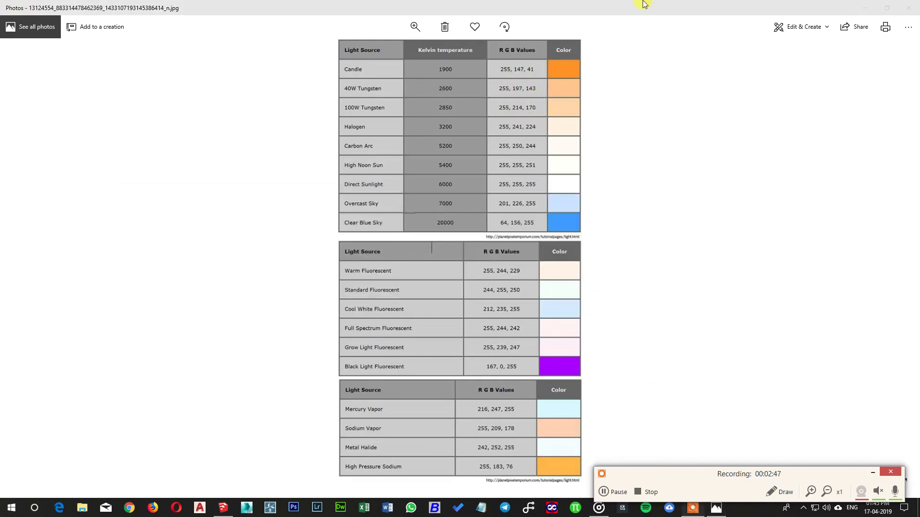
pyautogui.moveTo(685, 514)
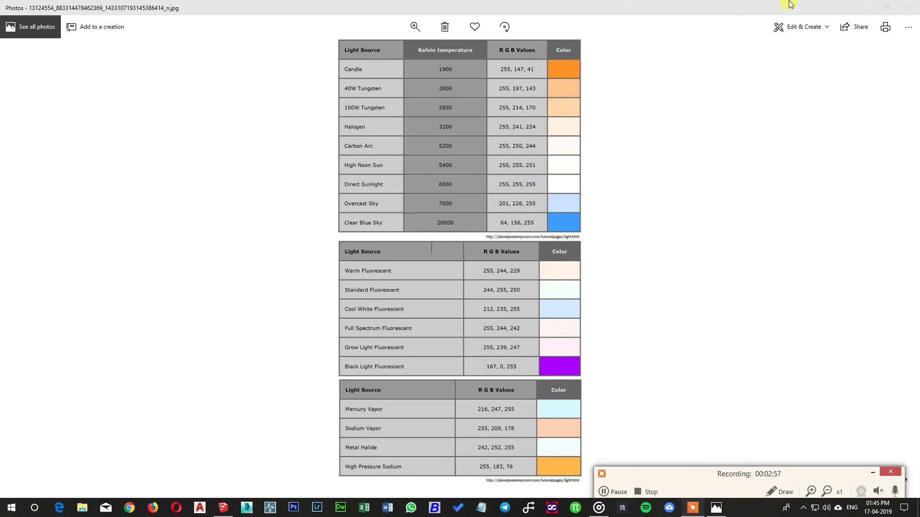
pyautogui.click(865, 10)
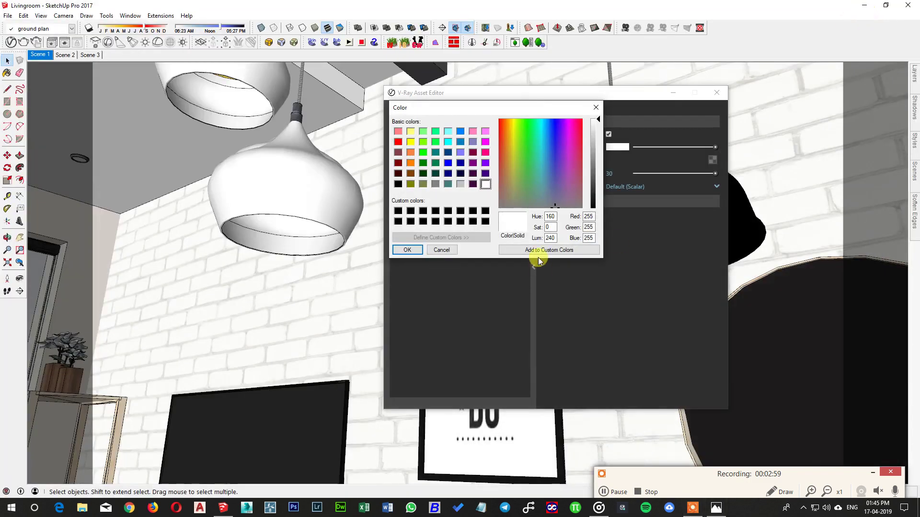
# Step: Set the mesh light's color to RGB 255, 197, 143, expand its options and close the asset editor
pyautogui.click(593, 214)
pyautogui.doubleClick(592, 227)
pyautogui.write('197')
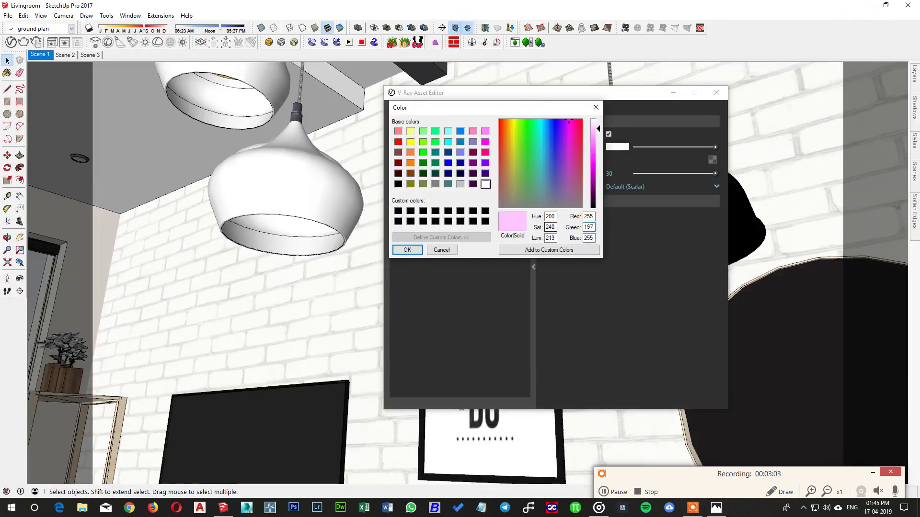
pyautogui.write('143')
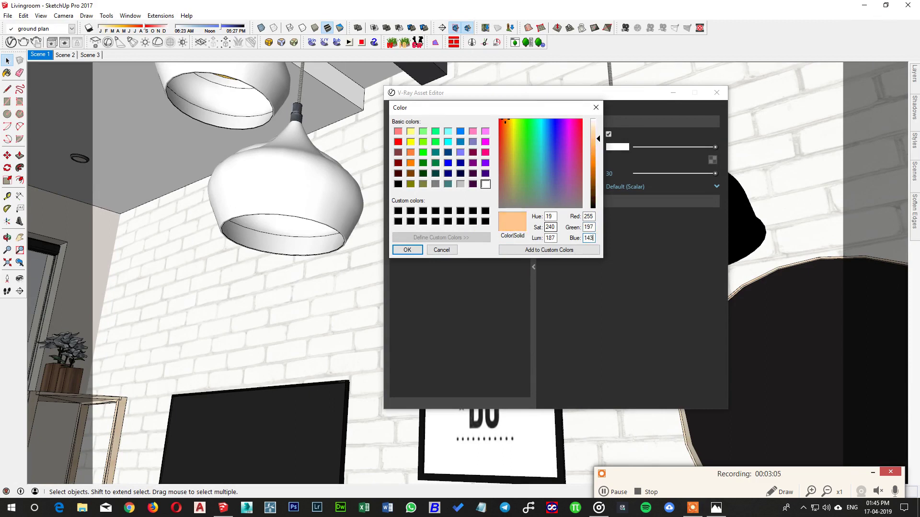
pyautogui.click(407, 250)
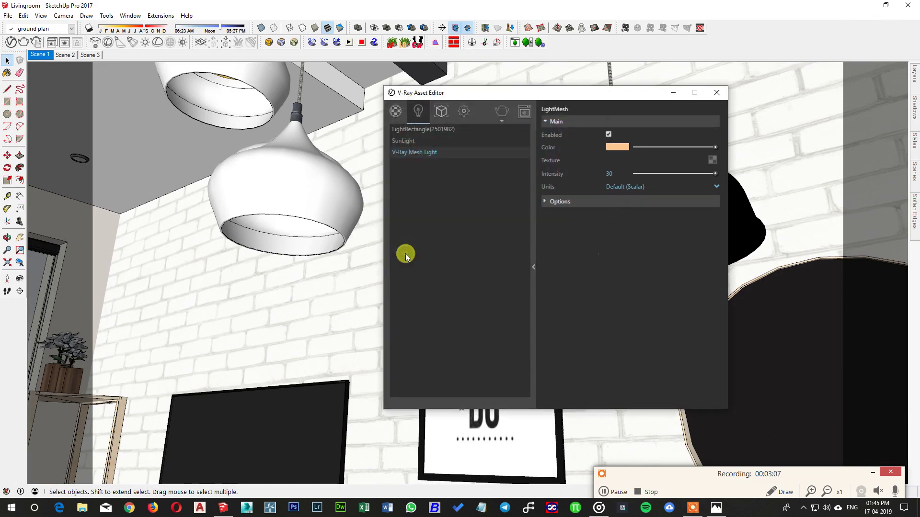
pyautogui.click(564, 205)
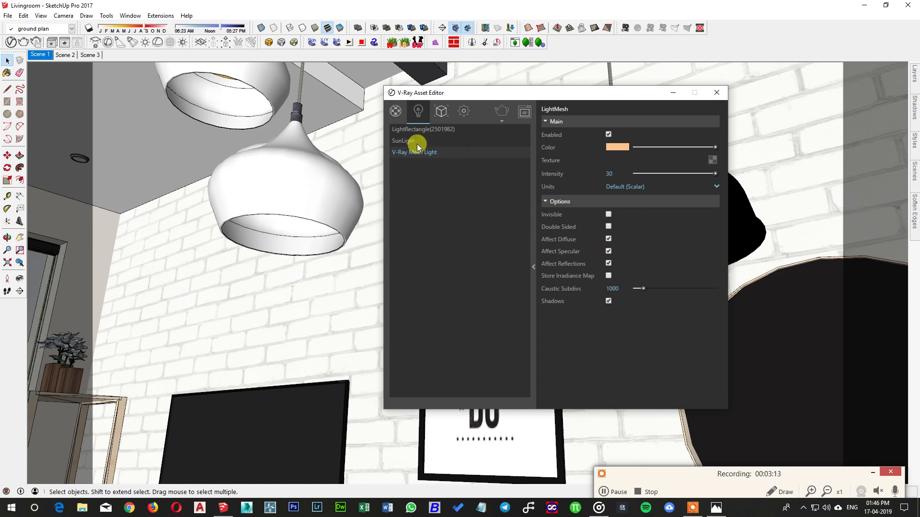
pyautogui.click(716, 93)
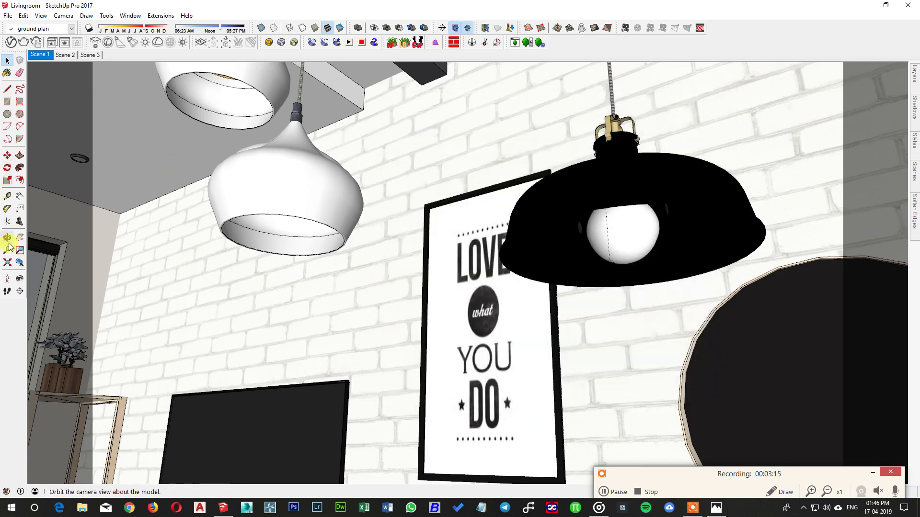
# Step: Select the front white pendant lamp and look up into its shade from below so the bulb is exposed
pyautogui.click(265, 199)
pyautogui.click(20, 278)
pyautogui.scroll(4, 236, 338)
pyautogui.moveTo(236, 337); pyautogui.dragTo(402, 176)
pyautogui.scroll(-5, 402, 176)
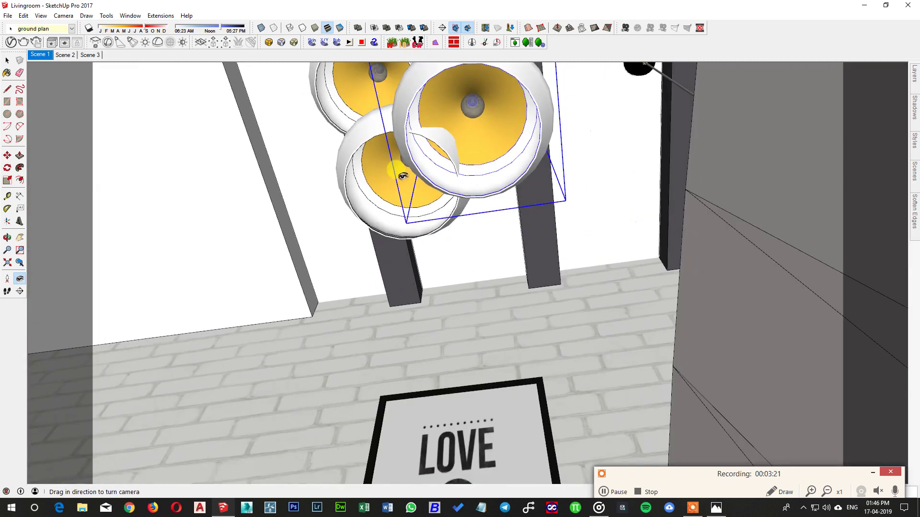
pyautogui.scroll(3, 540, 121)
pyautogui.press('space')
pyautogui.doubleClick(511, 125)
pyautogui.doubleClick(511, 125)
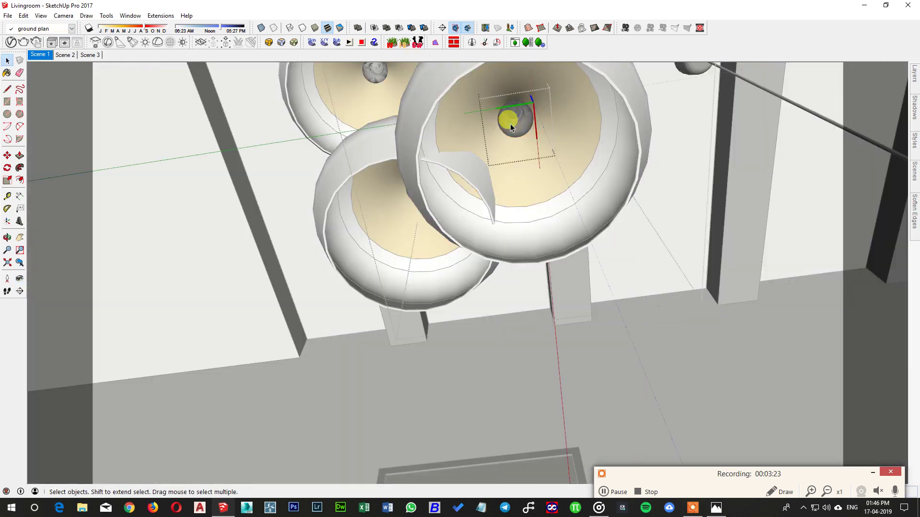
pyautogui.click(511, 125)
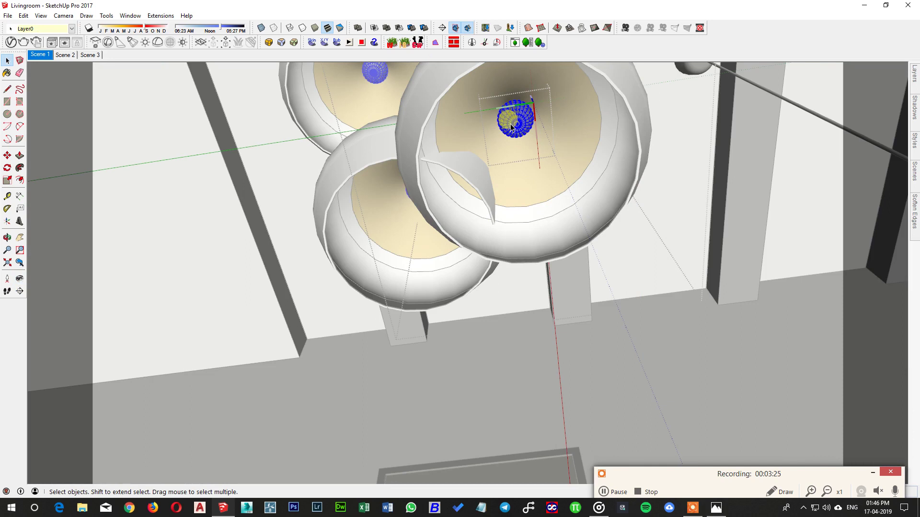
pyautogui.press('Escape')
pyautogui.click(510, 125)
pyautogui.press('Escape')
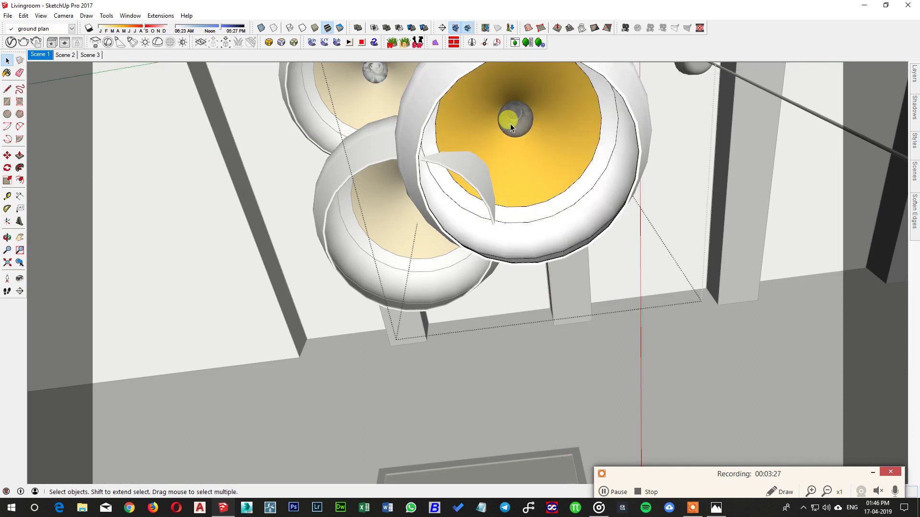
pyautogui.press('Escape')
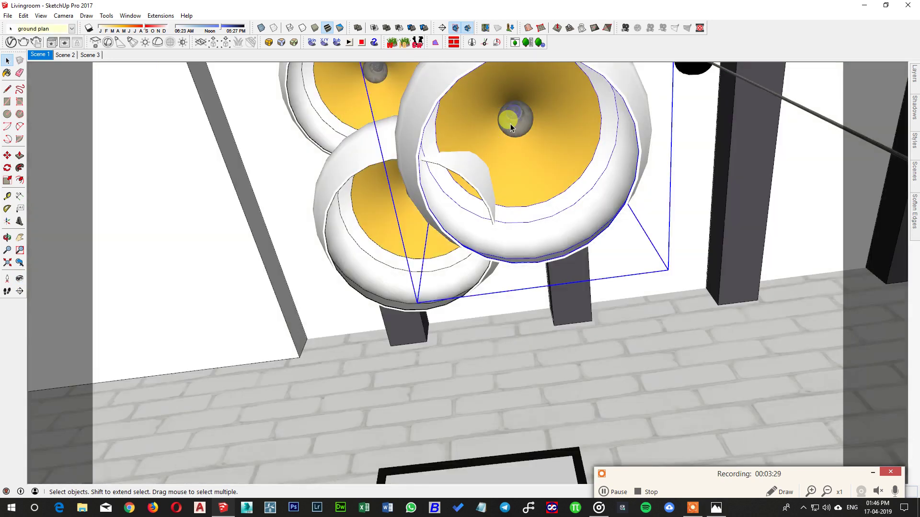
# Step: Group the bulb geometry inside the front white pendant lamp's nested component
pyautogui.doubleClick(511, 125)
pyautogui.click(510, 125)
pyautogui.doubleClick(510, 125)
pyautogui.click(510, 125)
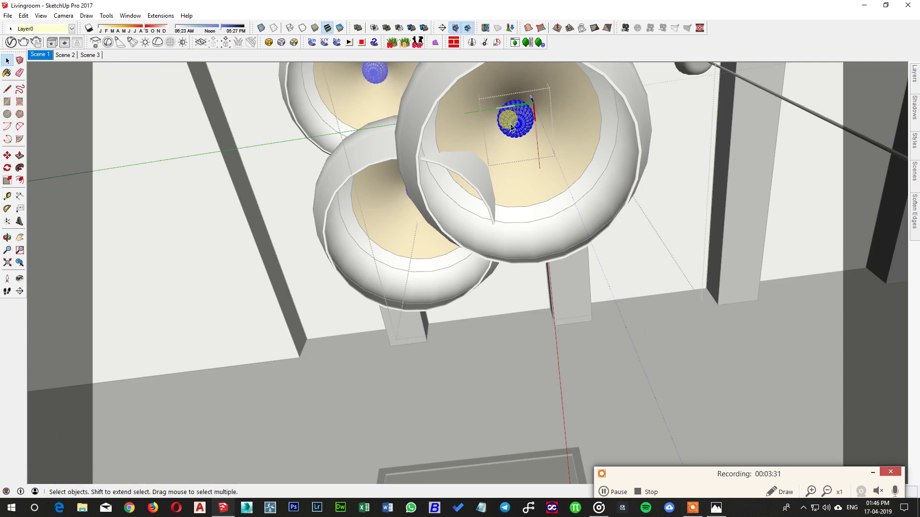
pyautogui.press('Escape')
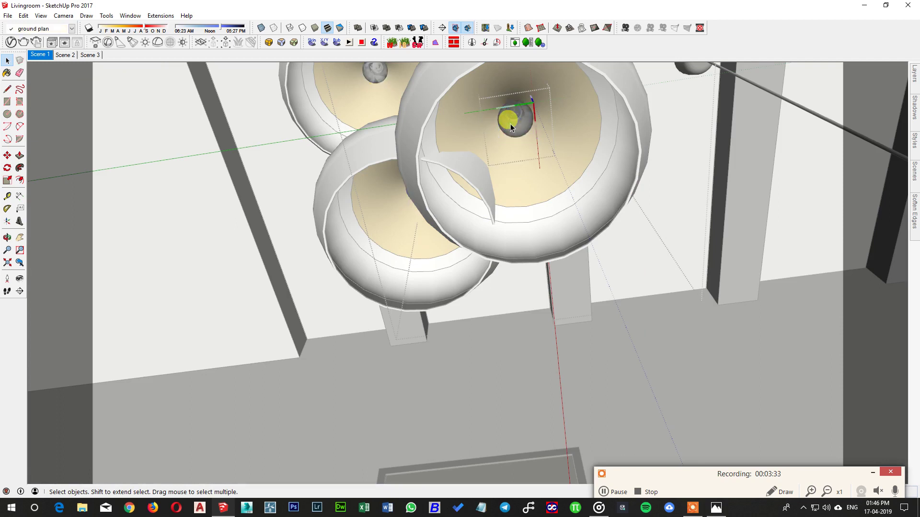
pyautogui.tripleClick(511, 125)
pyautogui.rightClick(511, 127)
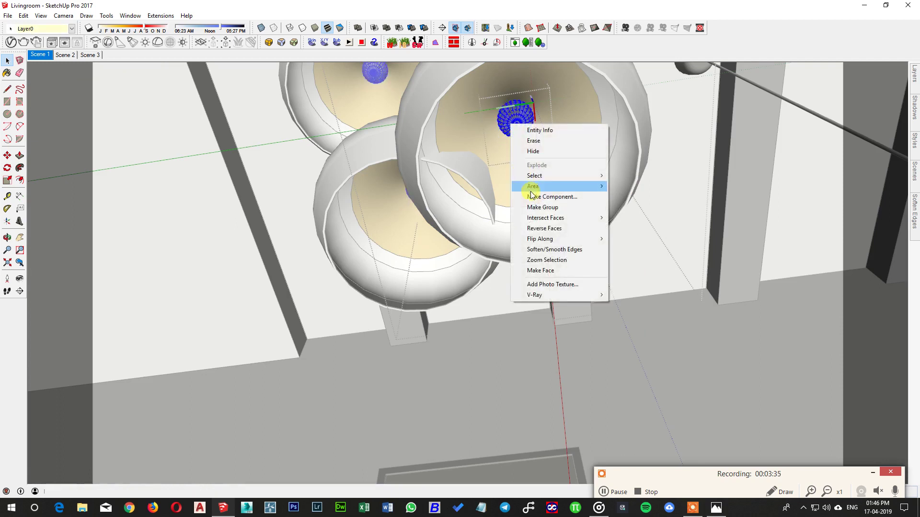
pyautogui.click(535, 208)
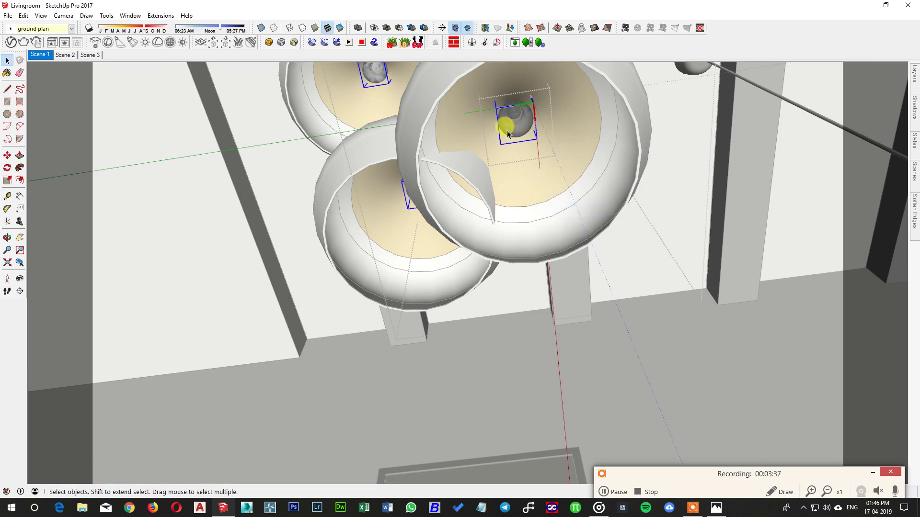
# Step: Convert the bulb group into a V-Ray mesh light and copy V-Ray Mesh Light's color onto V-Ray Mesh Light#1
pyautogui.click(170, 45)
pyautogui.click(514, 167)
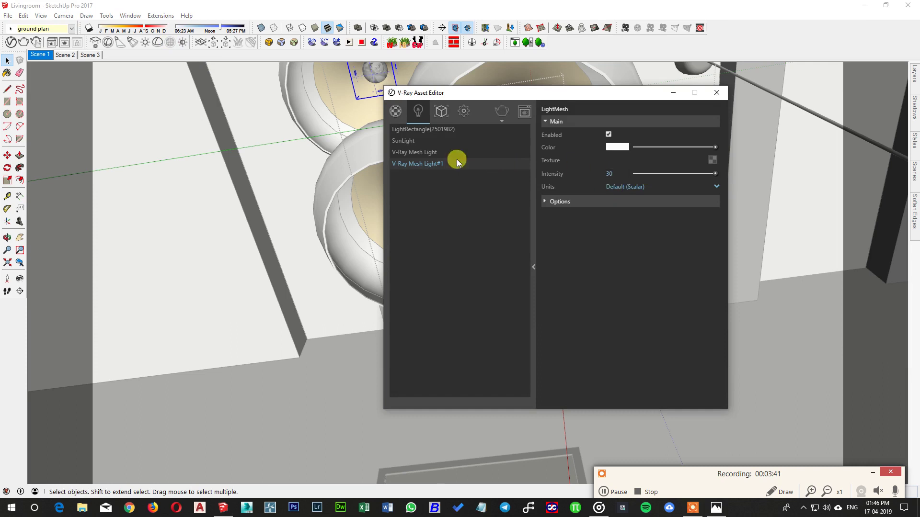
pyautogui.click(425, 153)
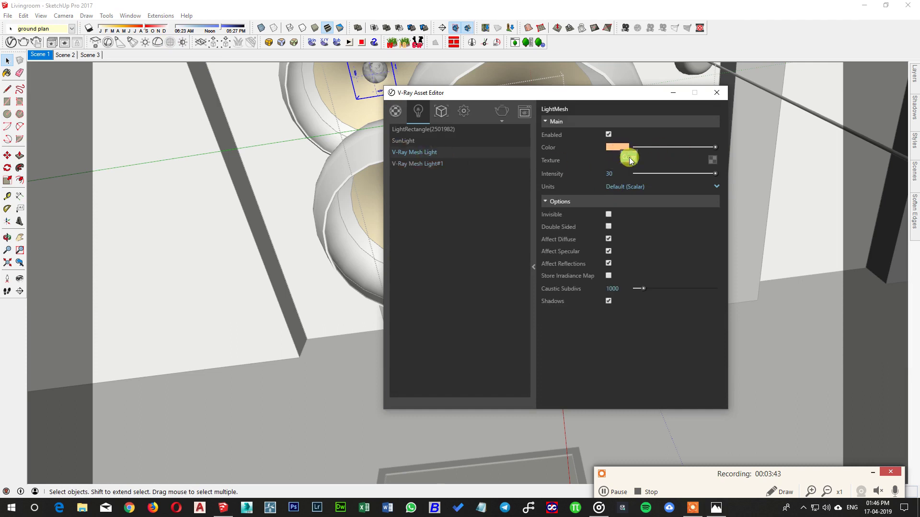
pyautogui.click(418, 164)
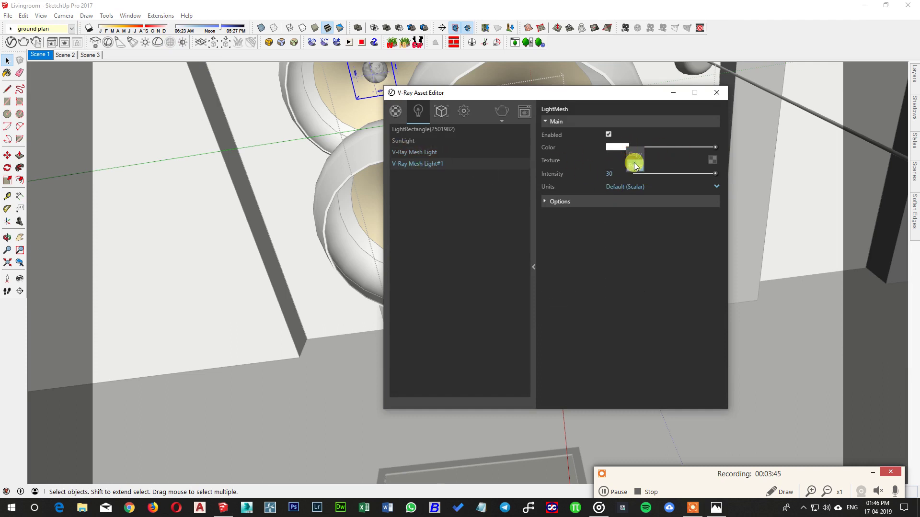
# Step: Set V-Ray Mesh Light's units to Radiant power (W) and intensity to 40, checking the 40W Tungsten entry in the light-source chart
pyautogui.click(415, 152)
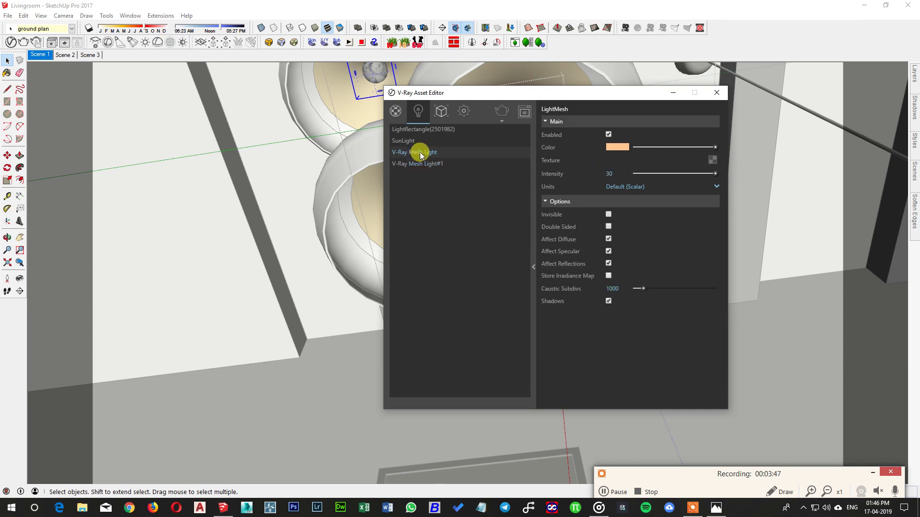
pyautogui.click(640, 189)
pyautogui.click(642, 246)
pyautogui.doubleClick(616, 174)
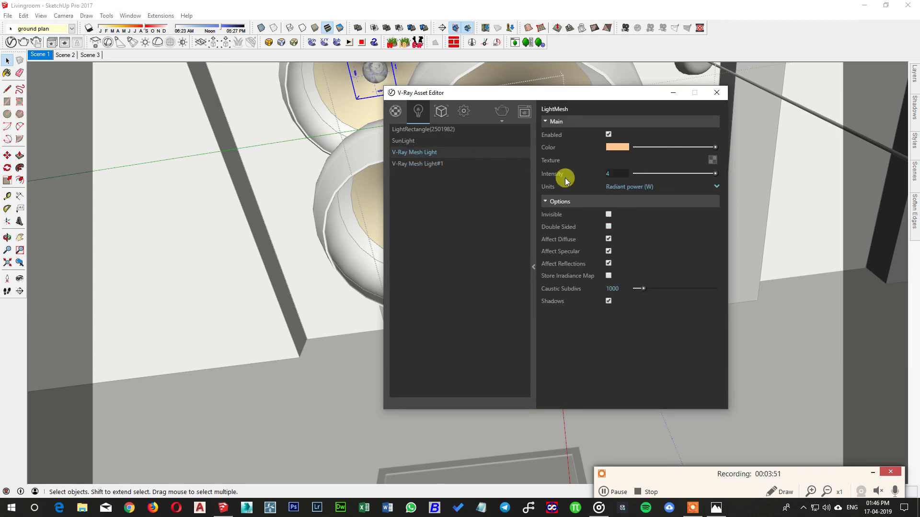
pyautogui.click(716, 507)
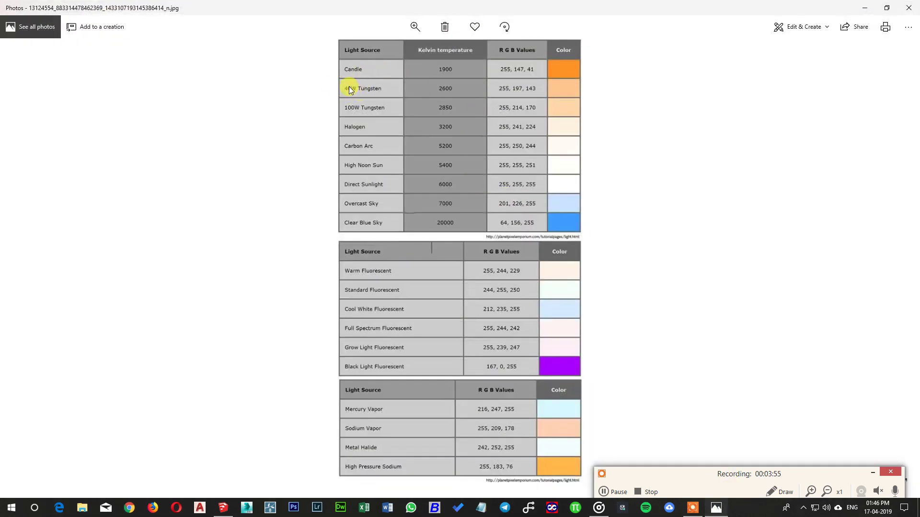
pyautogui.click(864, 6)
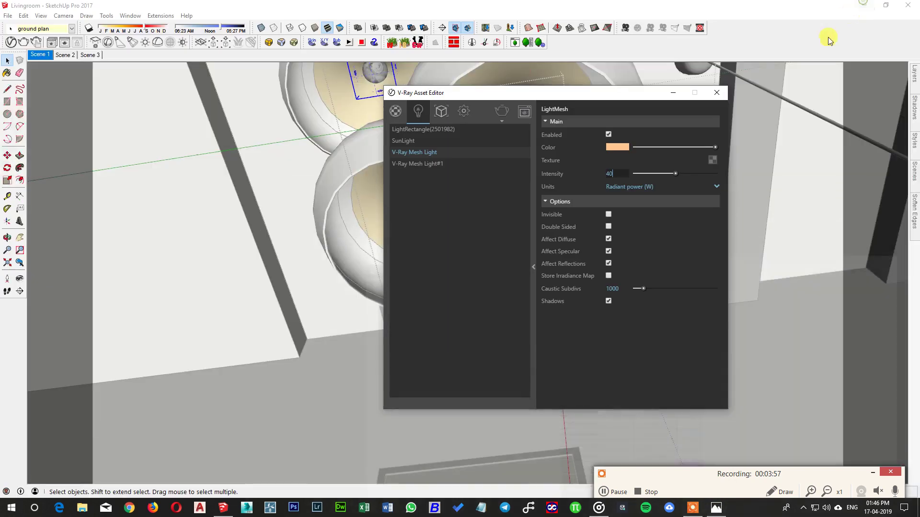
# Step: Set the intensity of V-Ray Mesh Light#1 to 40 and close the asset editor
pyautogui.click(418, 164)
pyautogui.doubleClick(612, 174)
pyautogui.write('40')
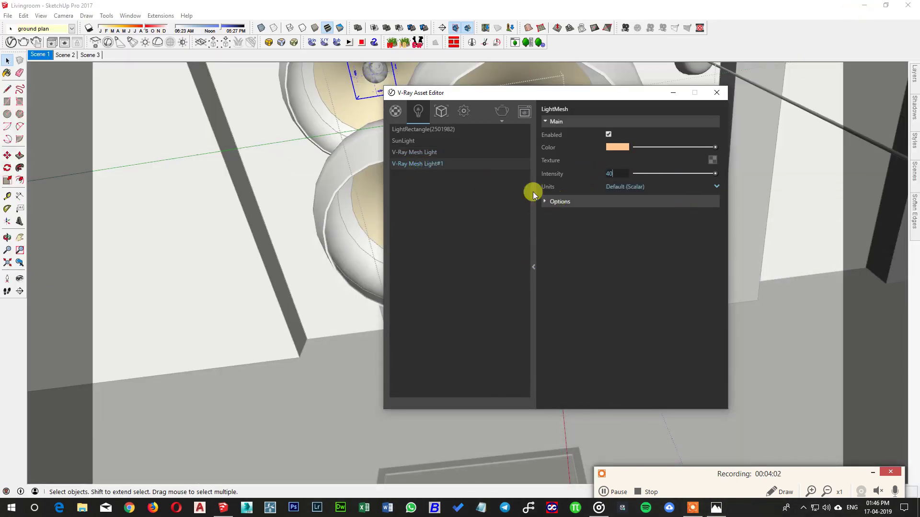
pyautogui.click(716, 93)
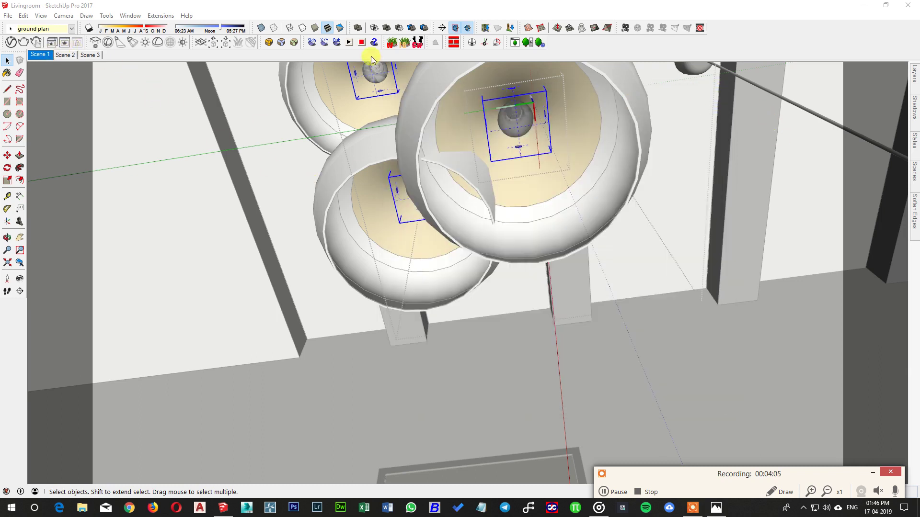
# Step: Leave the pendant lamp's nested component editing and return to the Scene 1 view
pyautogui.click(365, 5)
pyautogui.press('Escape')
pyautogui.press('Escape')
pyautogui.press('Escape')
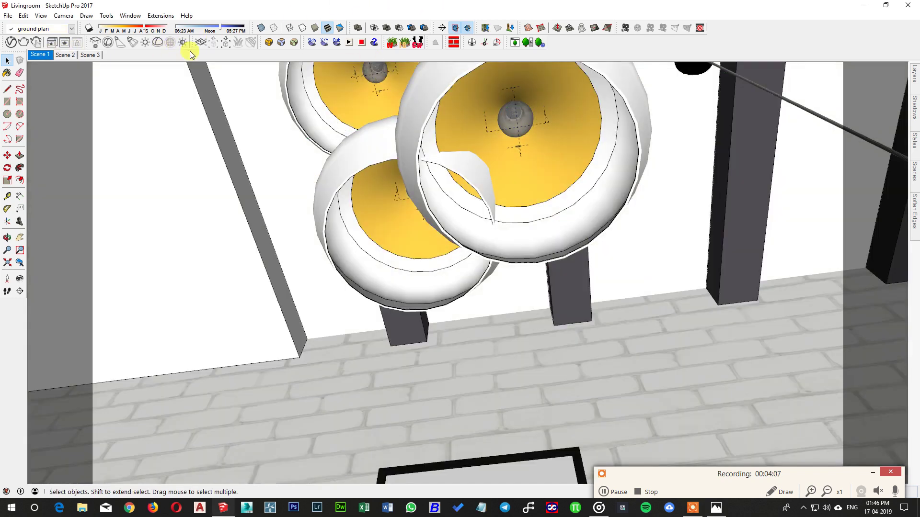
pyautogui.click(39, 55)
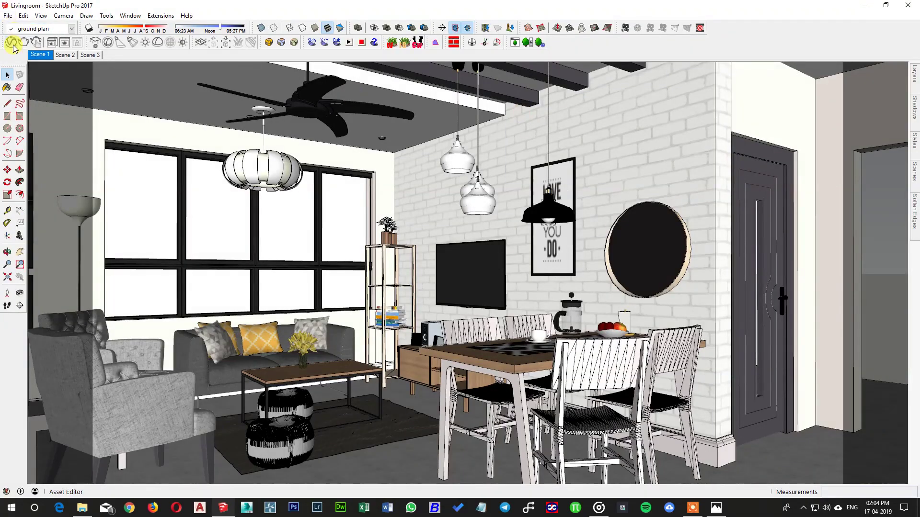
# Step: Run a V-Ray test render of Scene 1 and close the frame buffer
pyautogui.click(13, 44)
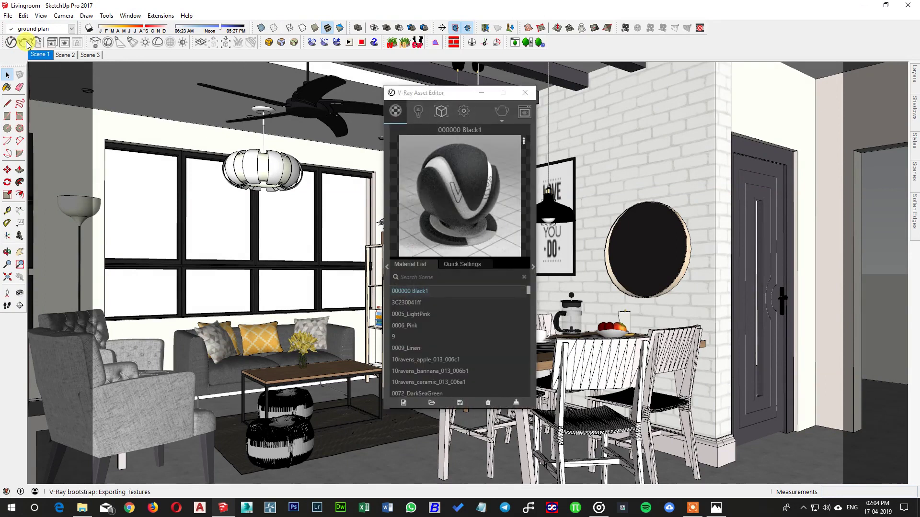
pyautogui.click(525, 92)
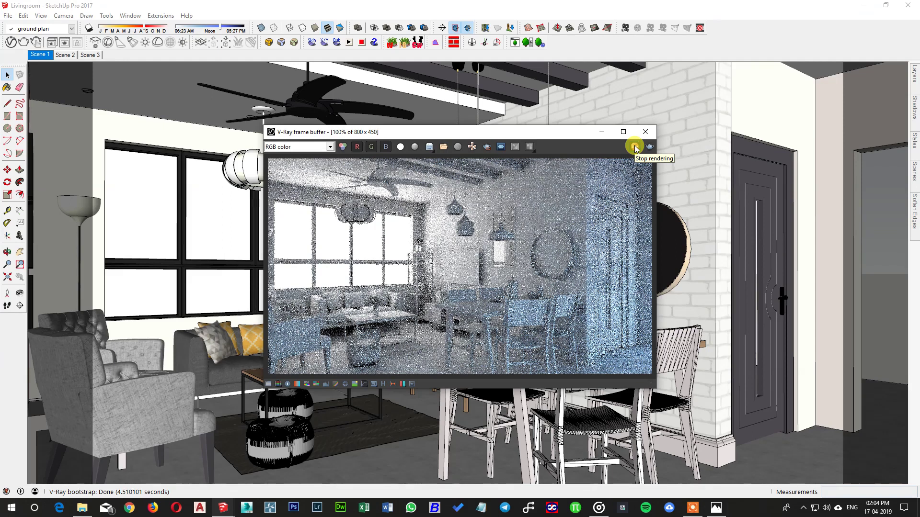
pyautogui.click(646, 133)
pyautogui.click(477, 4)
# Step: Review the color, intensity and units of V-Ray Mesh Light#1 and V-Ray Mesh Light in the asset editor
pyautogui.click(11, 43)
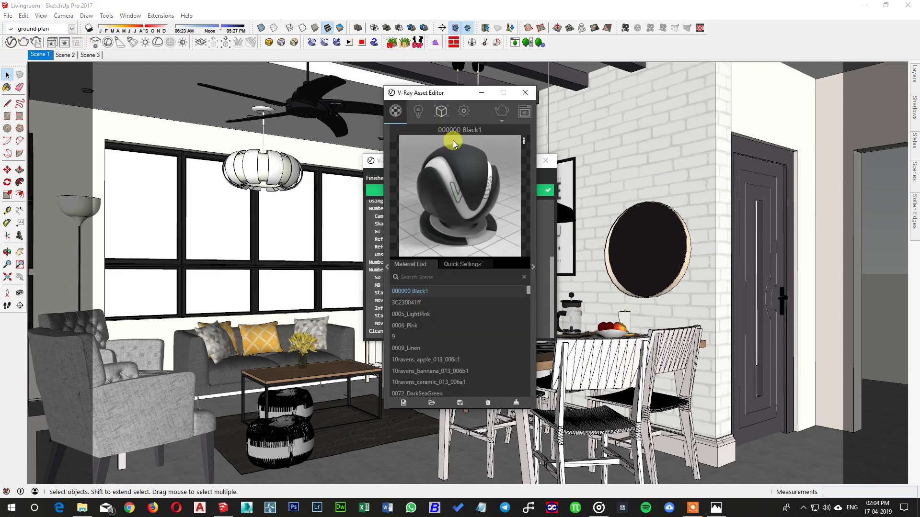
pyautogui.click(419, 111)
pyautogui.click(448, 151)
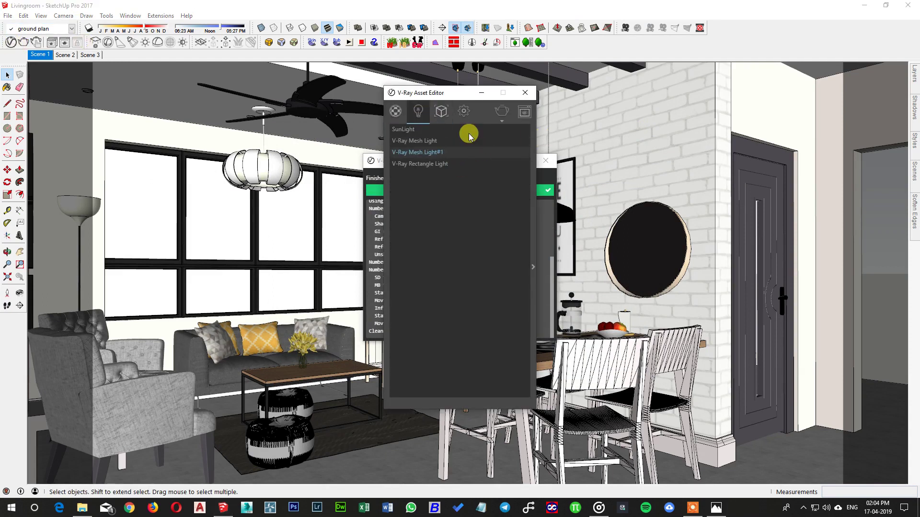
pyautogui.click(535, 163)
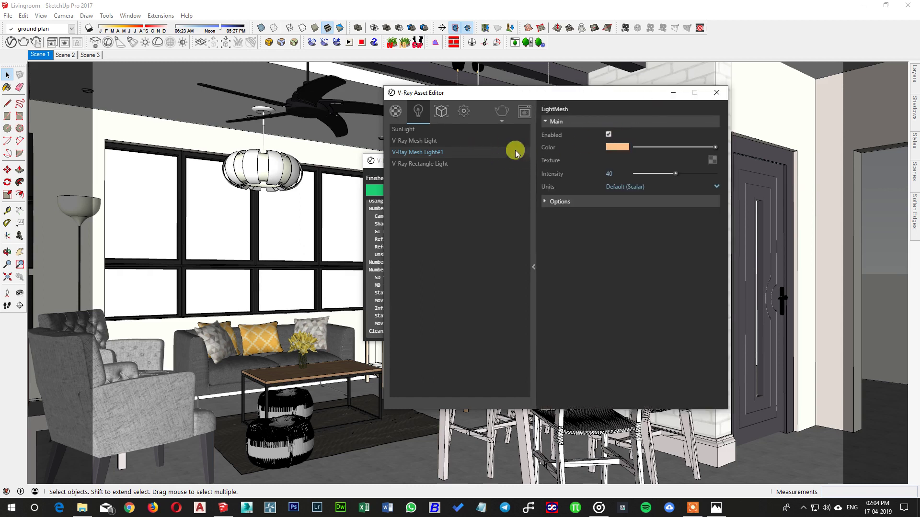
pyautogui.click(458, 141)
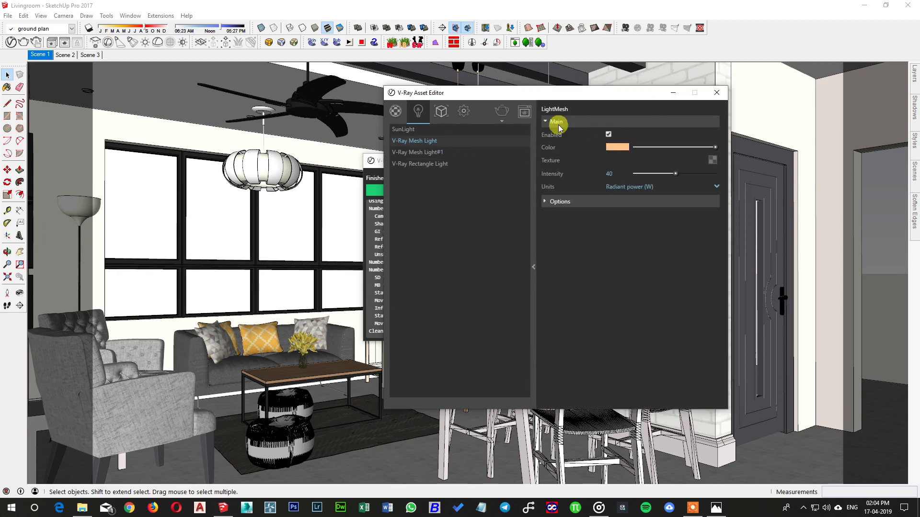
# Step: Render Scene 1 again to check the mesh lights, and close the frame buffer and progress window
pyautogui.click(717, 93)
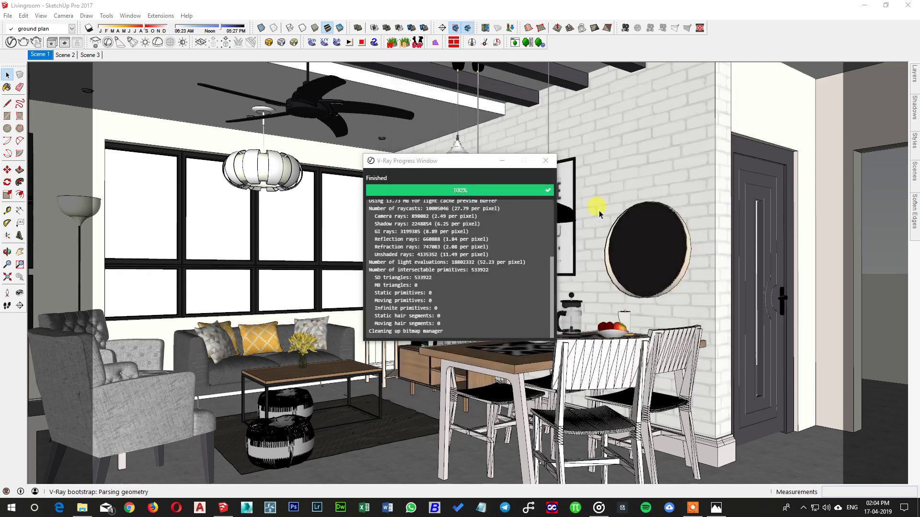
pyautogui.click(545, 160)
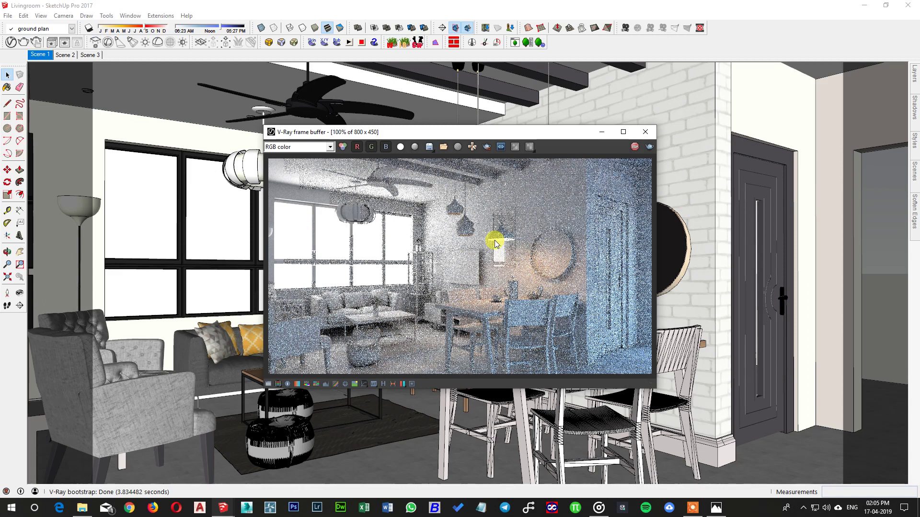
pyautogui.click(646, 133)
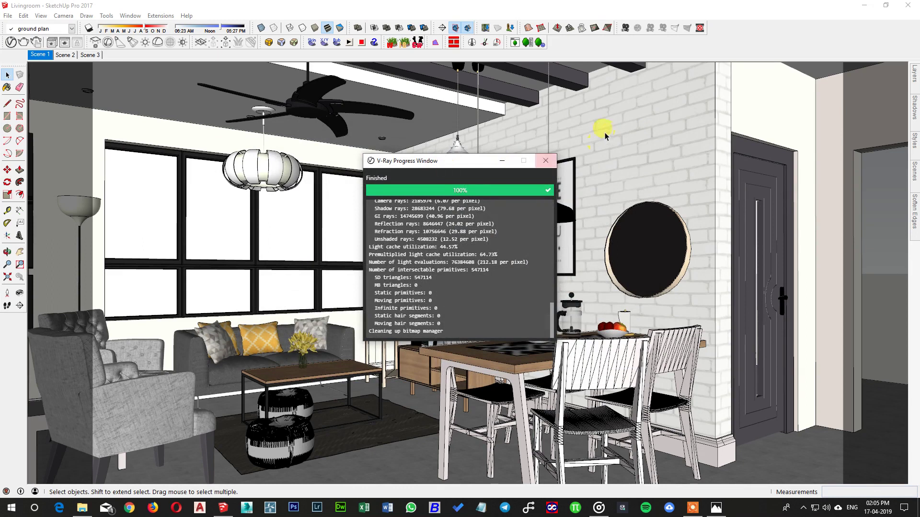
pyautogui.click(546, 159)
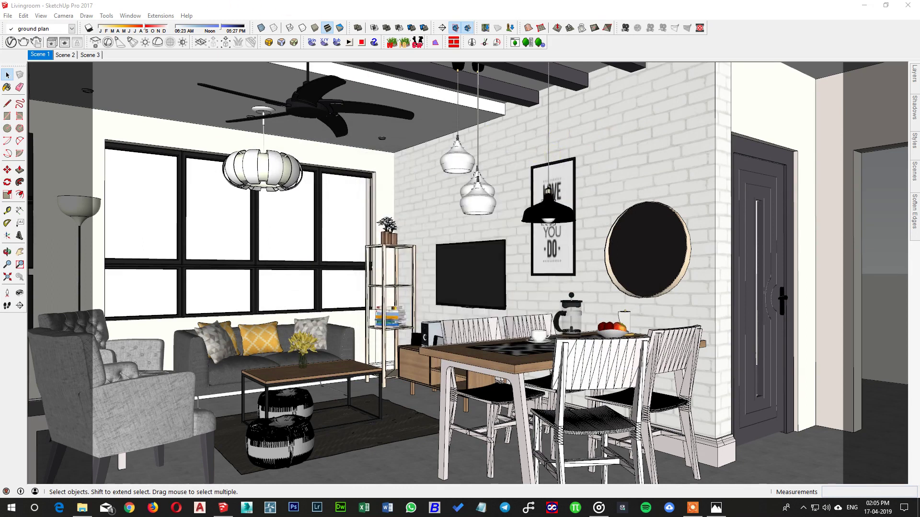
# Step: Turn off Material Override in the V-Ray settings and render Scene 1 with its real materials
pyautogui.click(11, 42)
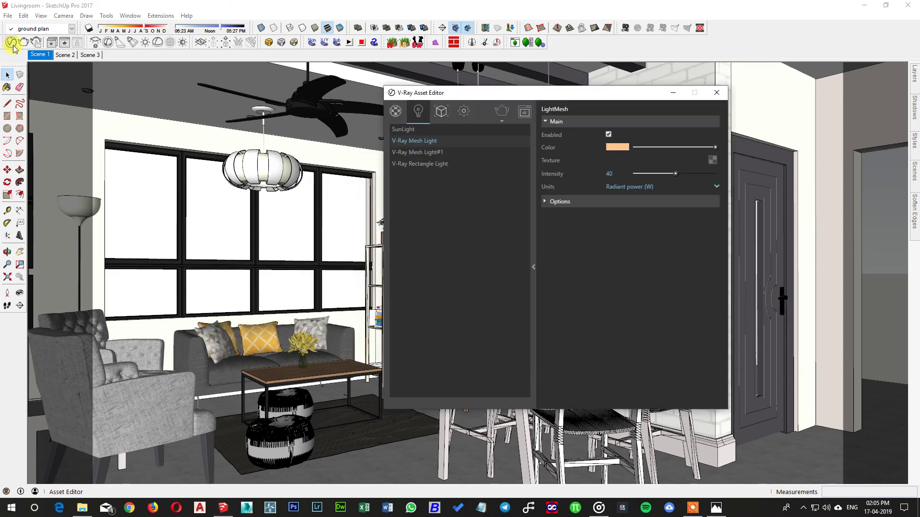
pyautogui.click(463, 111)
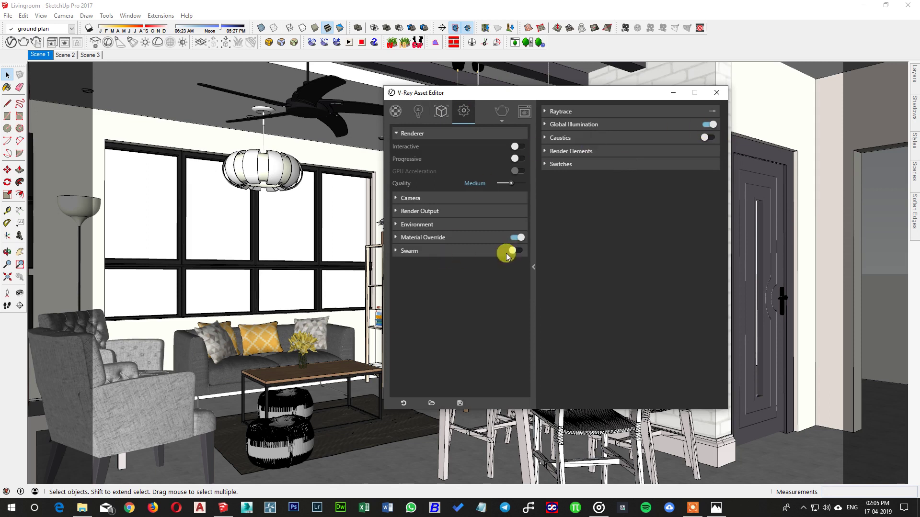
pyautogui.click(517, 238)
pyautogui.click(504, 111)
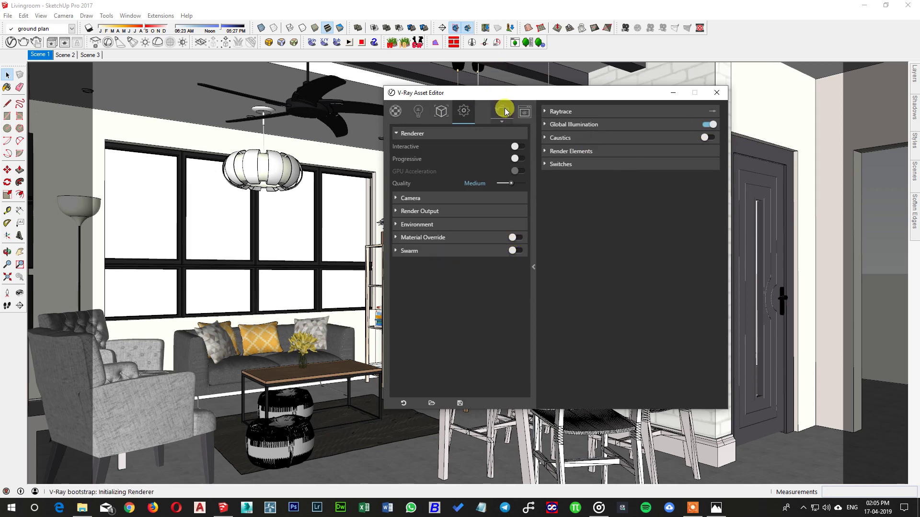
pyautogui.click(717, 93)
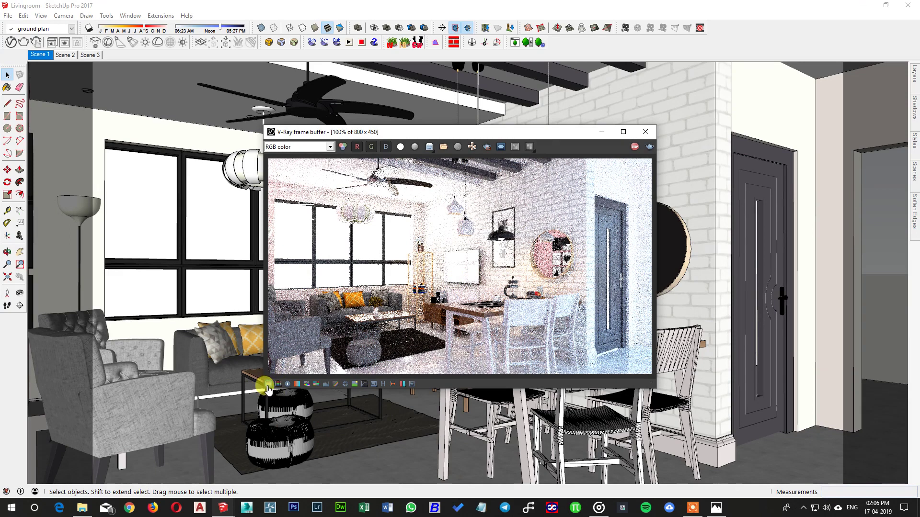
# Step: Show the frame buffer's color corrections, toggle color clamping, enable the Exposure correction and raise Exposure to 3.85
pyautogui.click(268, 385)
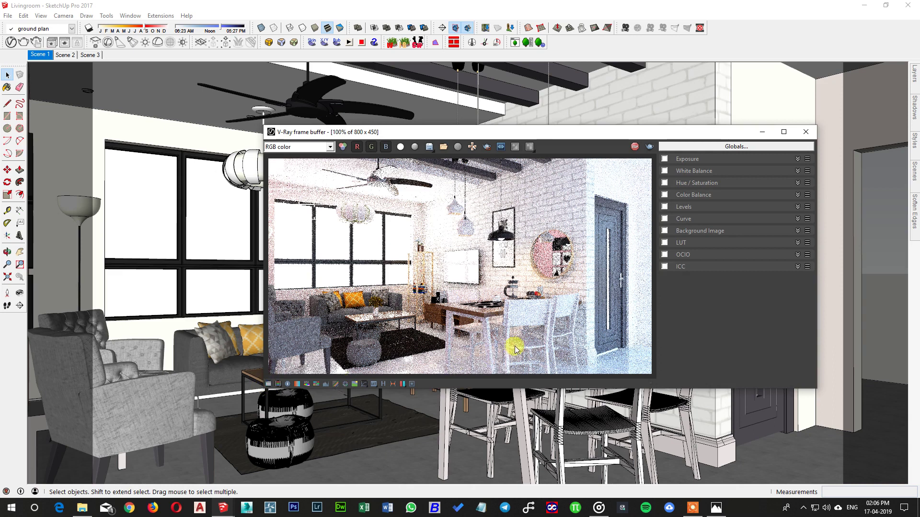
pyautogui.click(278, 385)
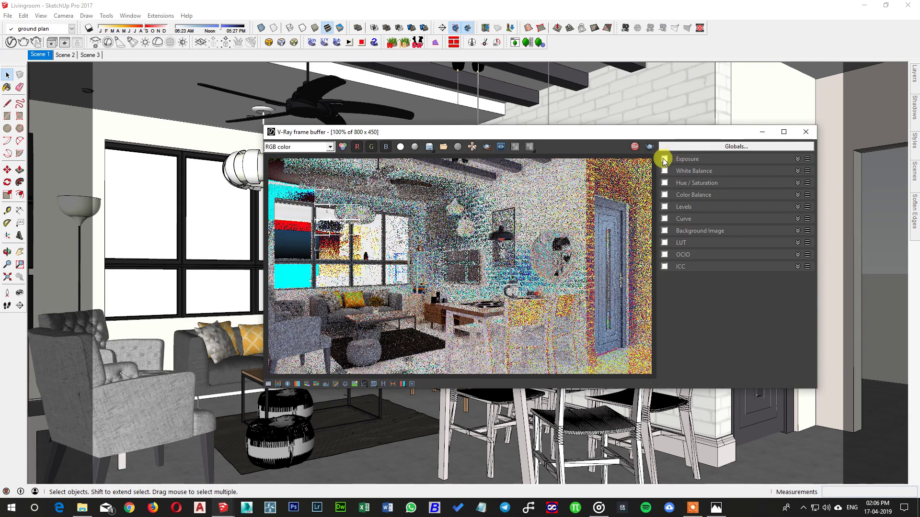
pyautogui.click(797, 158)
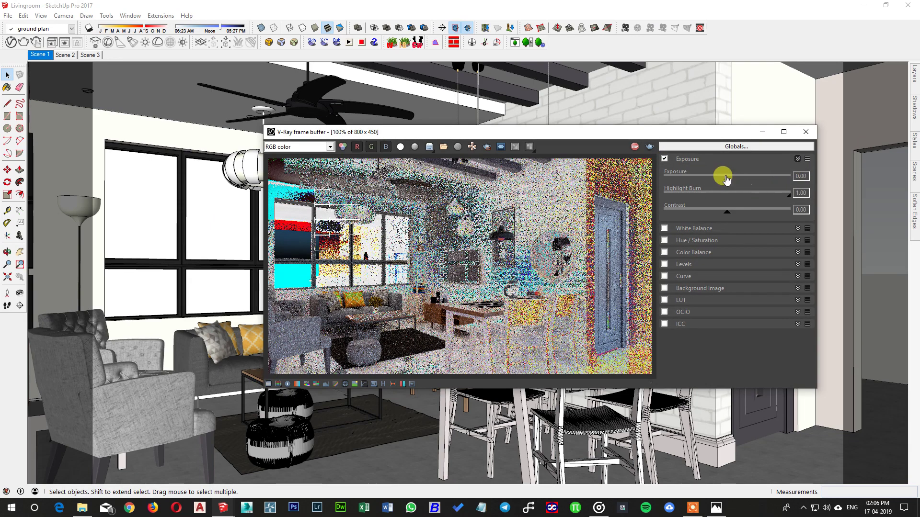
pyautogui.moveTo(726, 180); pyautogui.dragTo(771, 200)
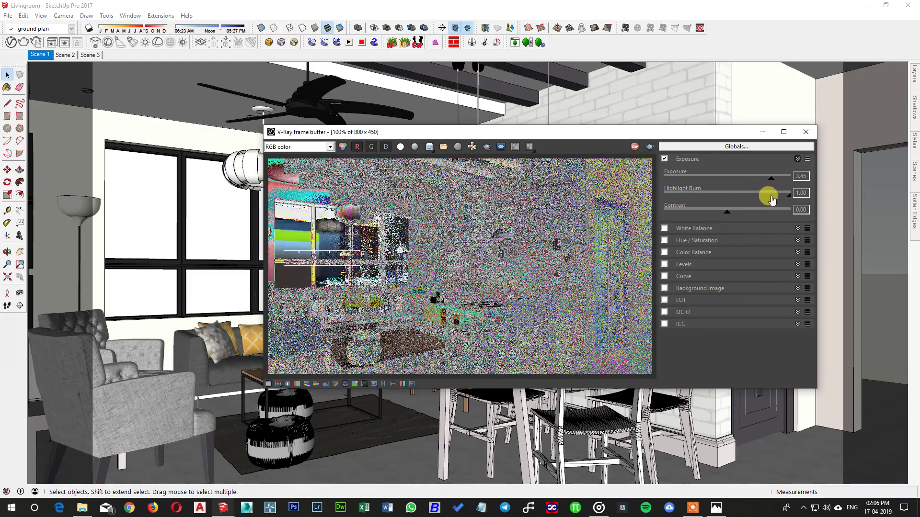
# Step: Toggle color clamping back, set Exposure to about -0.06 and Highlight Burn to 0.51, and close the render windows
pyautogui.click(278, 384)
pyautogui.moveTo(770, 179); pyautogui.dragTo(706, 188)
pyautogui.moveTo(786, 199); pyautogui.dragTo(766, 200)
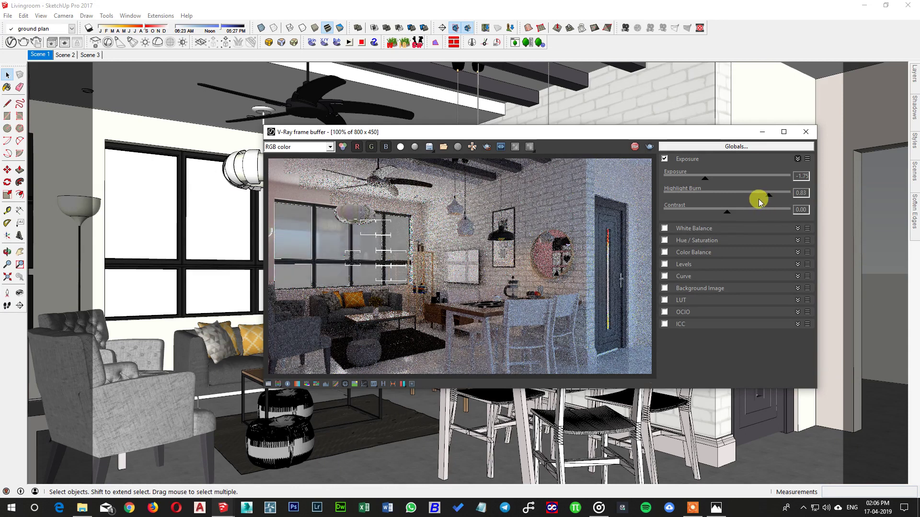
pyautogui.moveTo(702, 178)
pyautogui.mouseDown()
pyautogui.moveTo(763, 195)
pyautogui.moveTo(730, 196)
pyautogui.mouseUp()
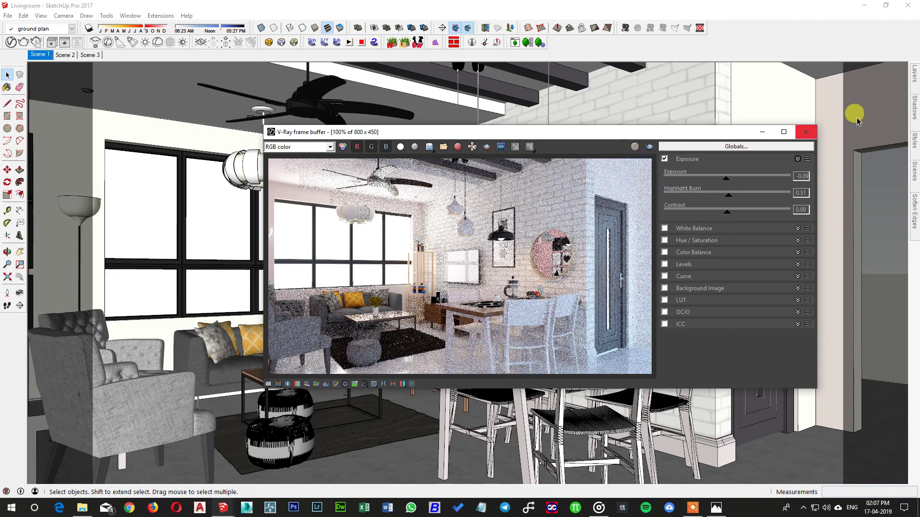
pyautogui.click(807, 133)
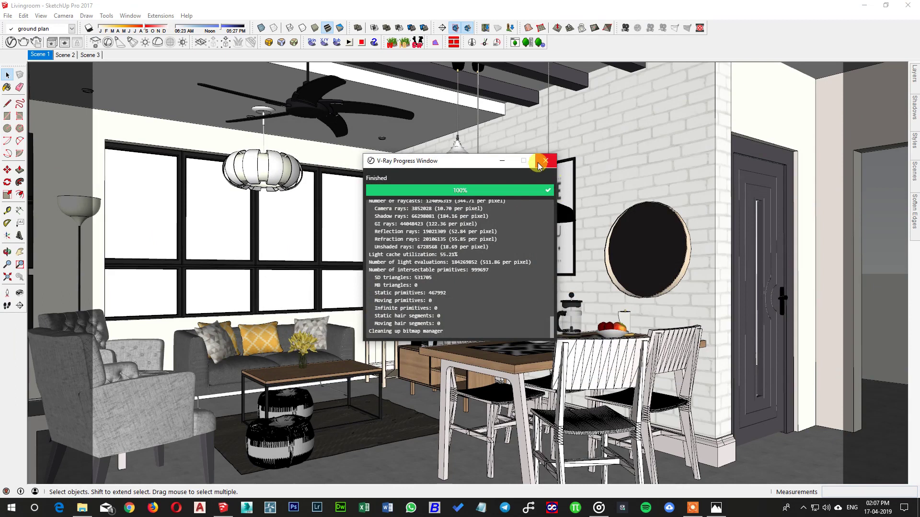
pyautogui.click(546, 160)
# Step: Enter the white pendant lamp's group near the windows and select the whole inner shade
pyautogui.scroll(2, 160, 180)
pyautogui.scroll(5, 216, 163)
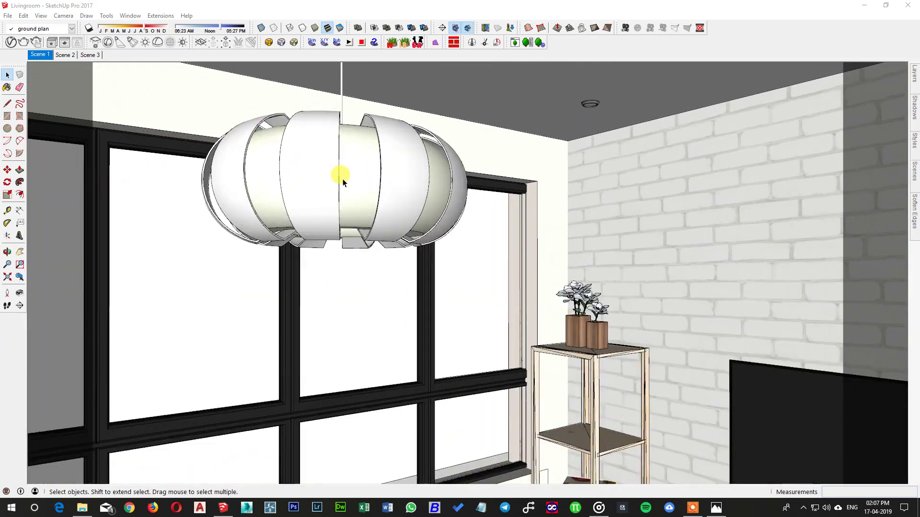
pyautogui.doubleClick(343, 179)
pyautogui.click(348, 184)
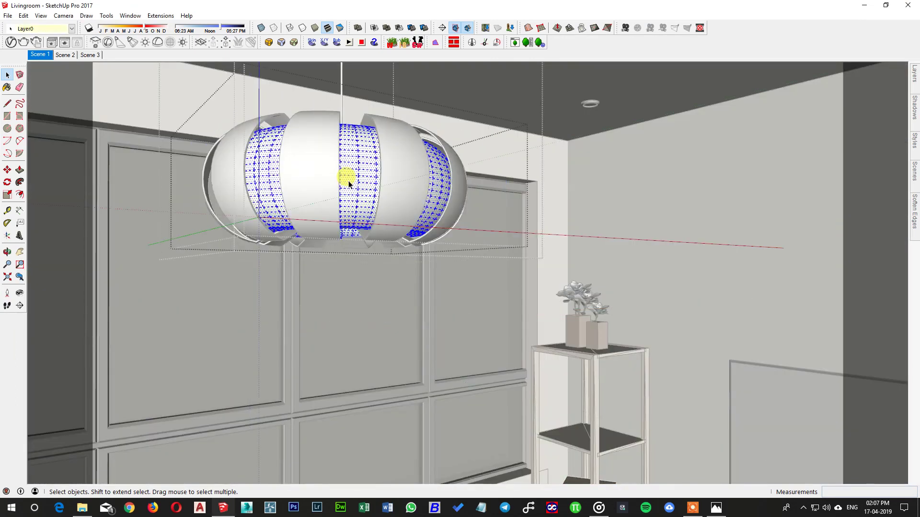
# Step: Open the V-Ray material library and look through the Fabric, Foam, Glass, Ground and Paper categories for a lampshade material
pyautogui.click(395, 111)
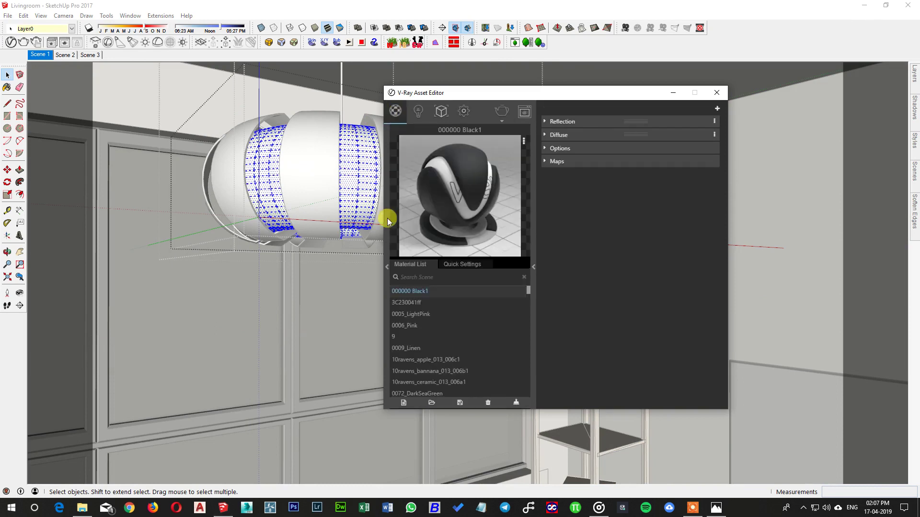
pyautogui.click(386, 267)
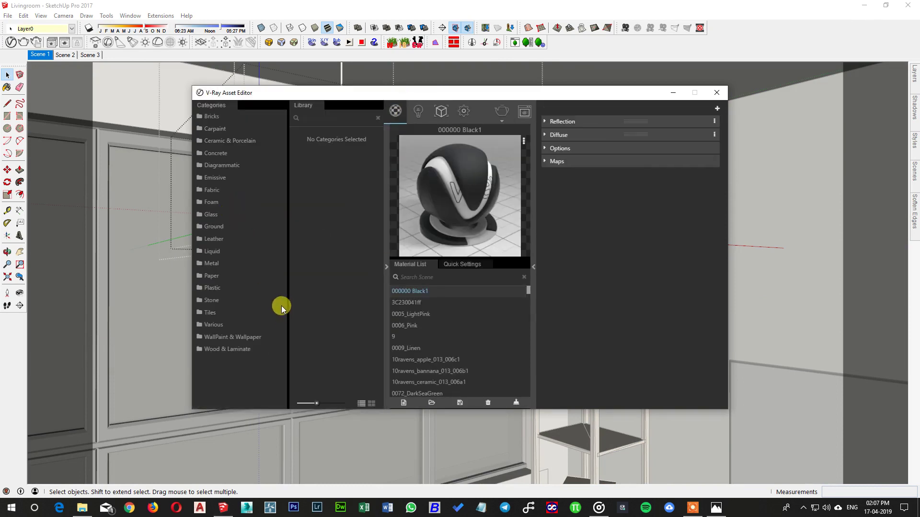
pyautogui.click(219, 191)
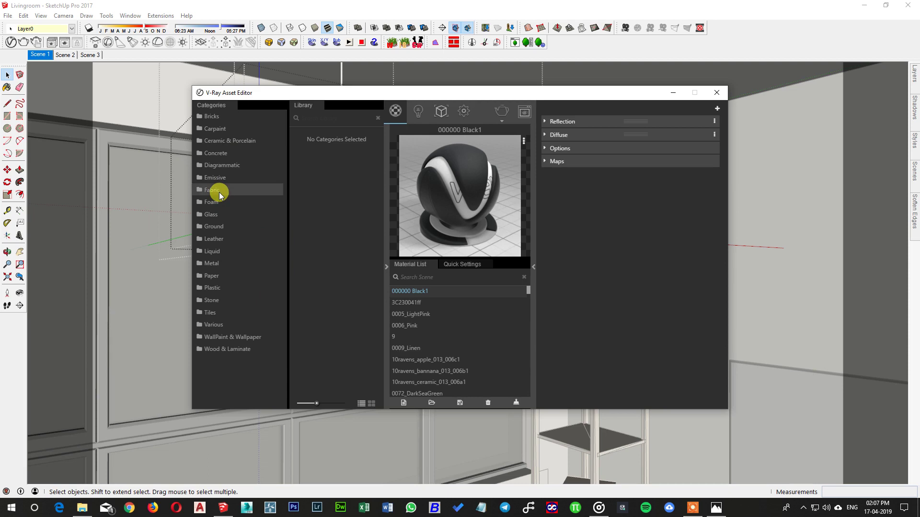
pyautogui.click(217, 205)
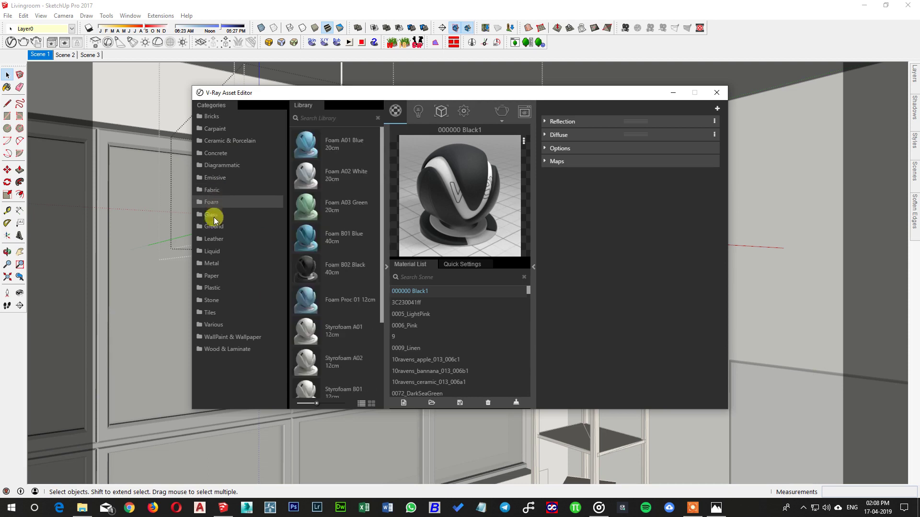
pyautogui.click(214, 216)
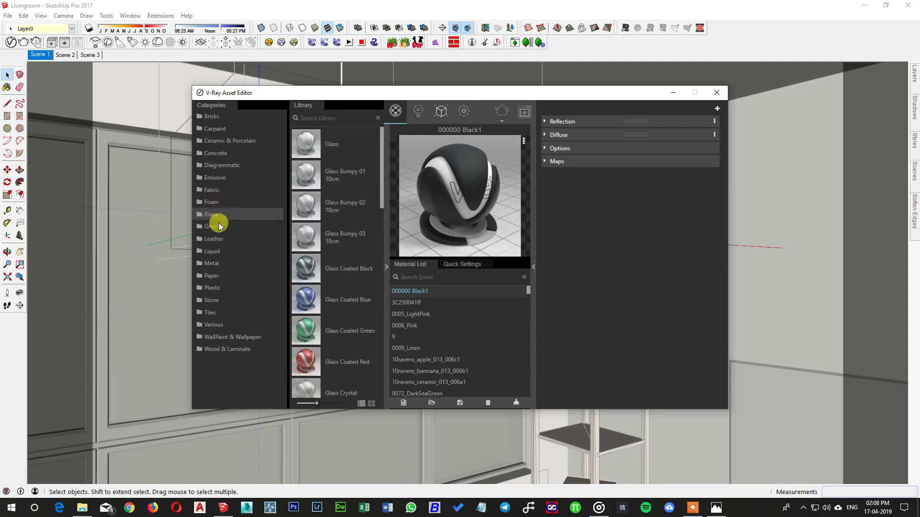
pyautogui.click(219, 226)
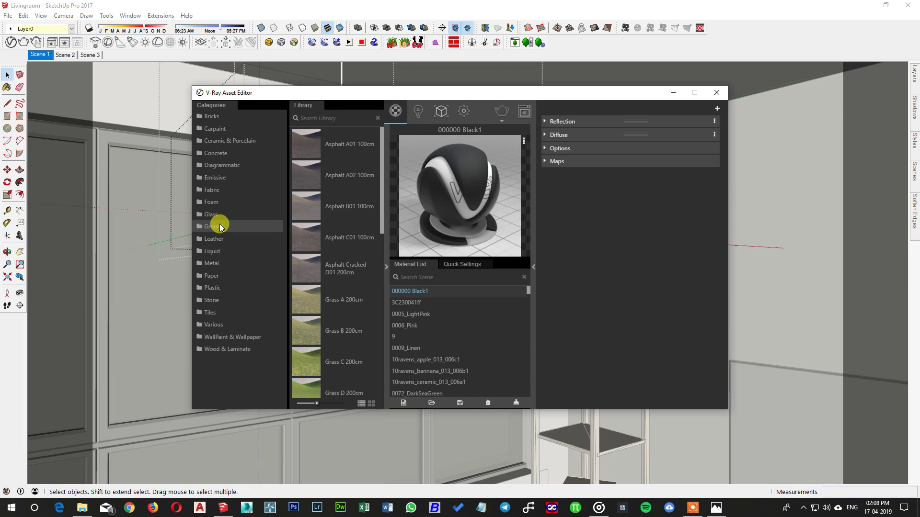
pyautogui.click(220, 277)
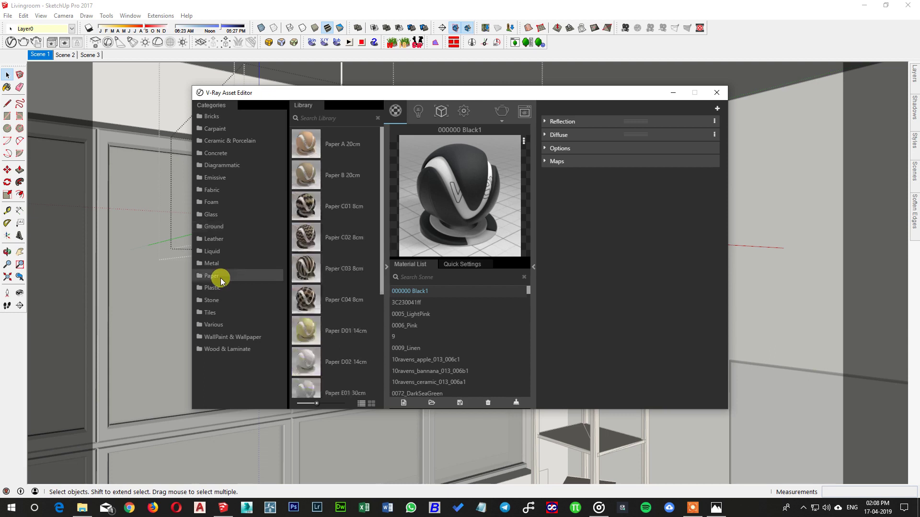
# Step: Look through the Plastic materials in the library with the preview thumbnails enlarged to their maximum size
pyautogui.click(216, 288)
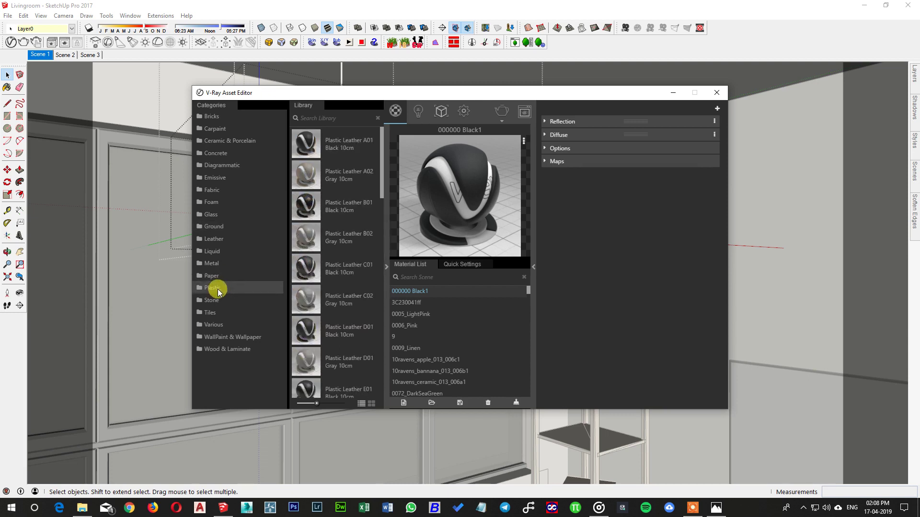
pyautogui.scroll(-5, 301, 279)
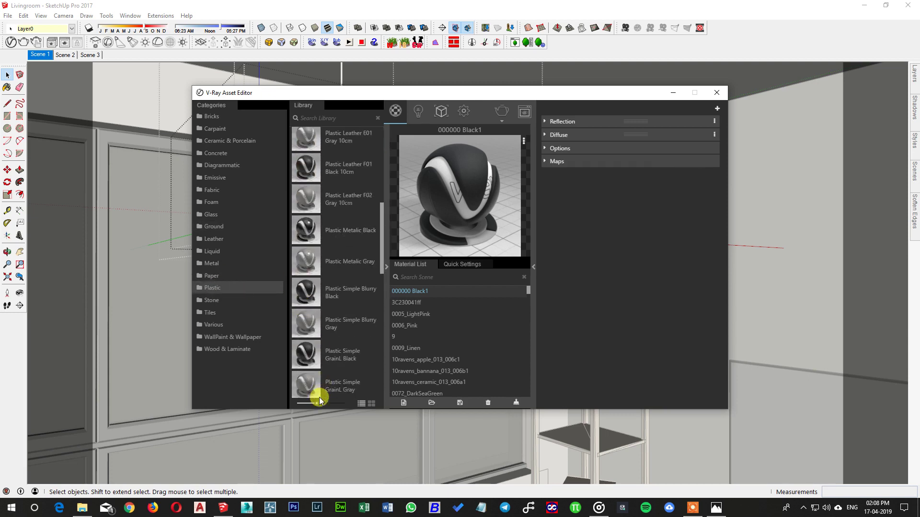
pyautogui.moveTo(317, 404); pyautogui.dragTo(352, 402)
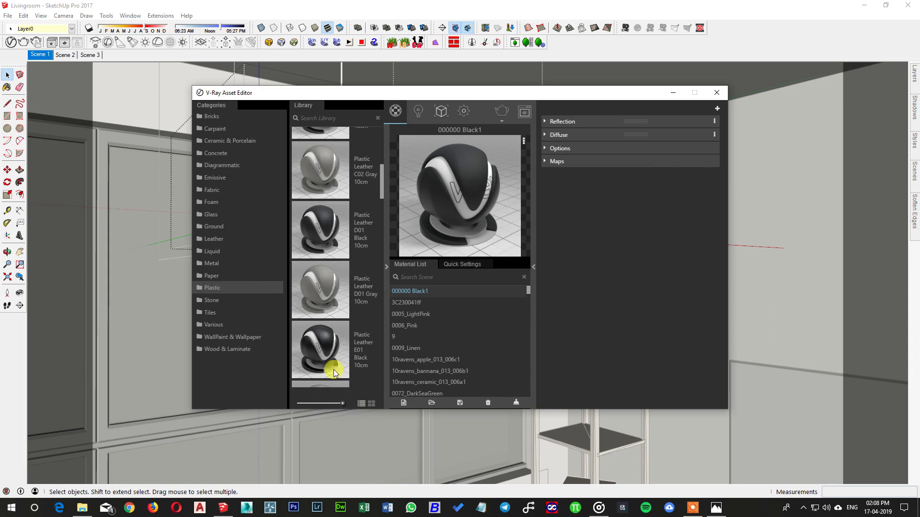
pyautogui.scroll(-5, 330, 364)
pyautogui.scroll(-5, 330, 364)
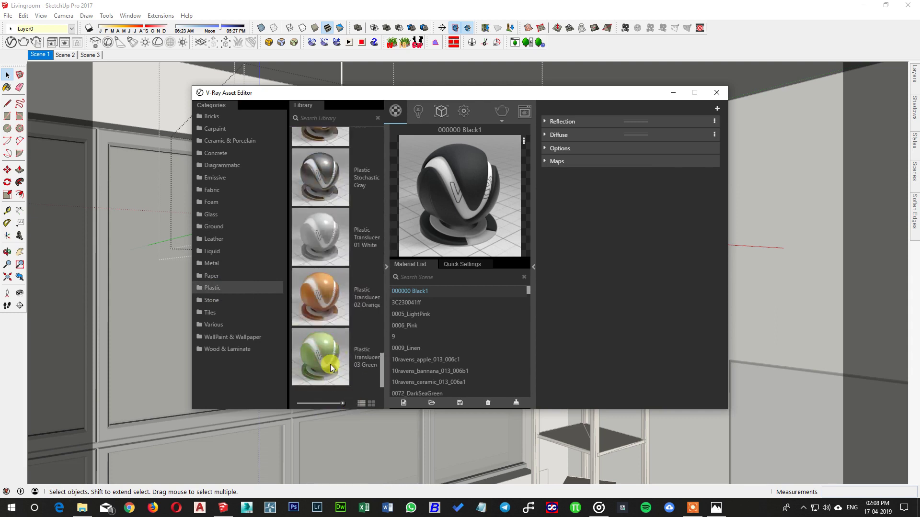
pyautogui.scroll(-5, 330, 364)
pyautogui.scroll(8, 329, 365)
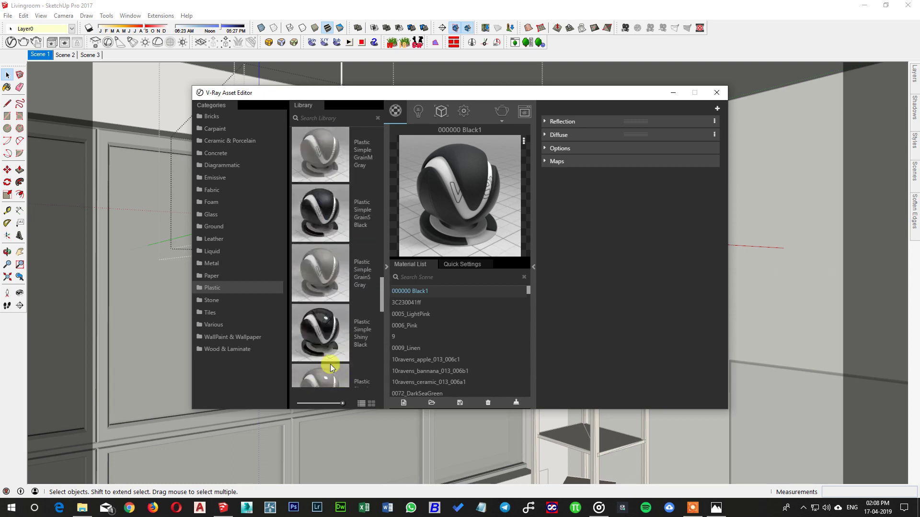
pyautogui.scroll(6, 331, 363)
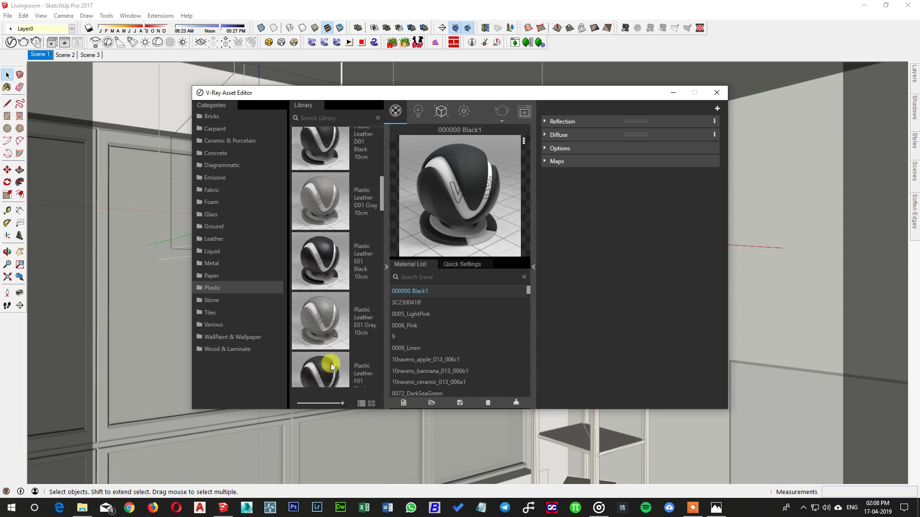
# Step: Examine the Emissive library materials, including the digital clock and LED variants
pyautogui.click(216, 179)
pyautogui.scroll(-3, 352, 343)
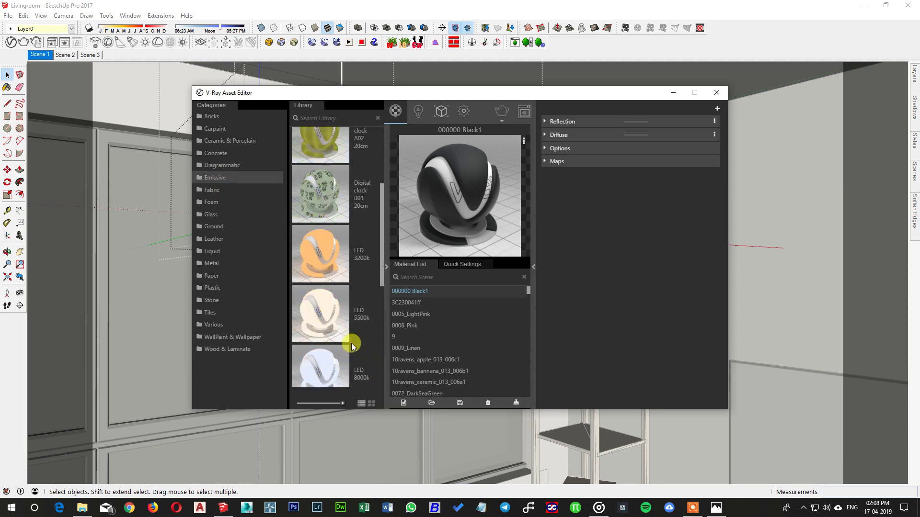
pyautogui.scroll(-5, 352, 343)
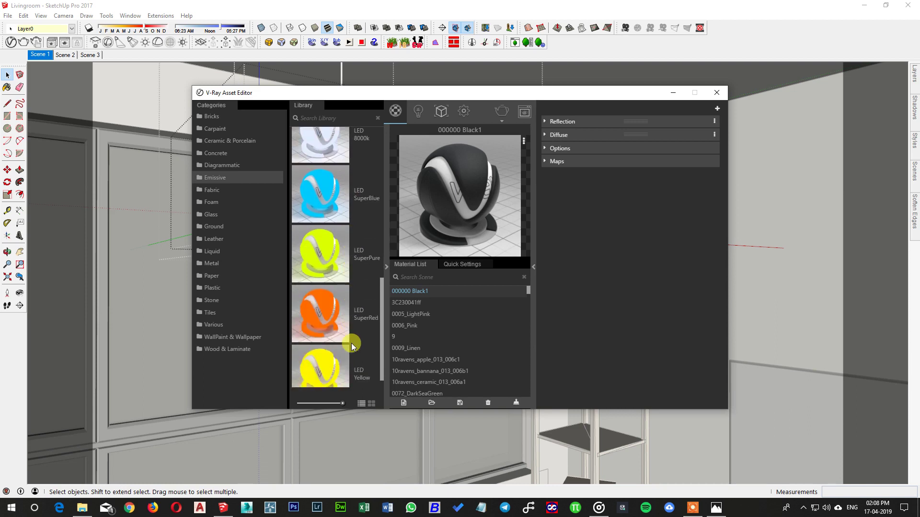
pyautogui.scroll(8, 351, 344)
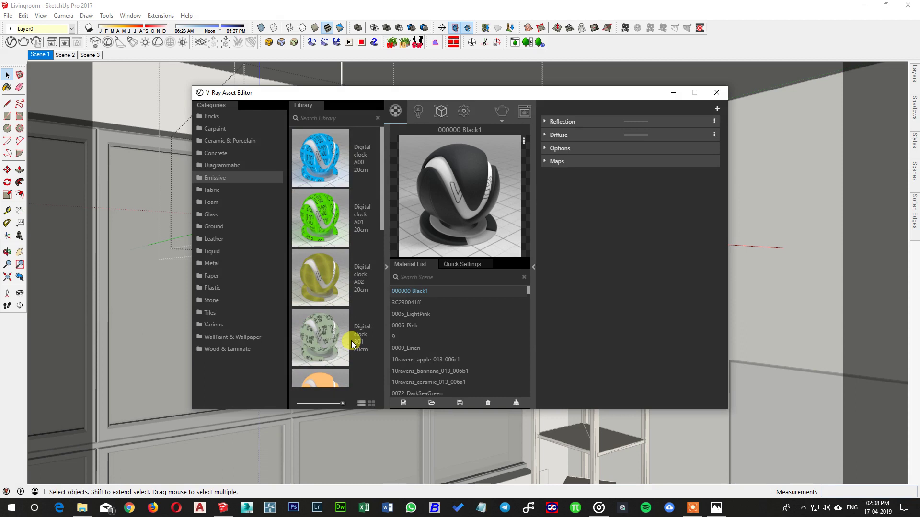
# Step: Compare the Diagrammatic, Emissive, Fabric, Foam and Metal categories for a material suited to the lampshade
pyautogui.click(215, 165)
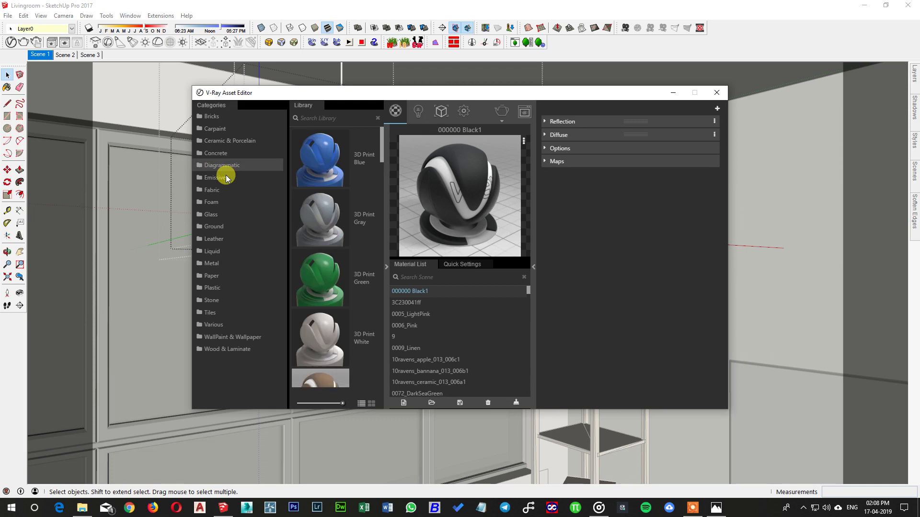
pyautogui.click(223, 178)
pyautogui.click(218, 189)
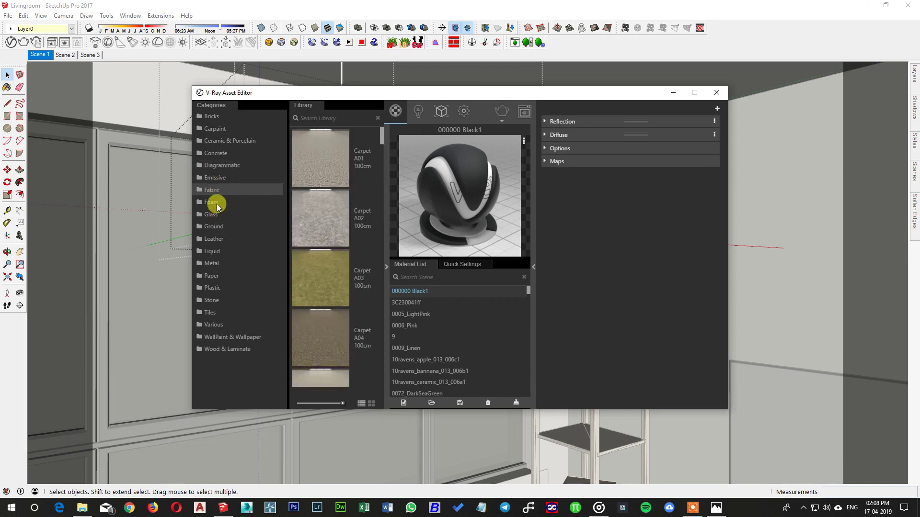
pyautogui.click(216, 203)
pyautogui.click(224, 191)
pyautogui.click(213, 202)
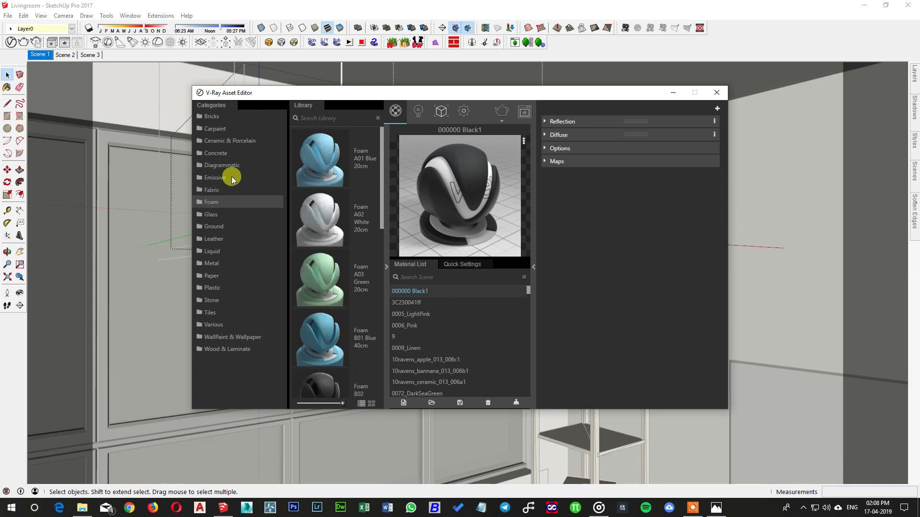
pyautogui.click(217, 176)
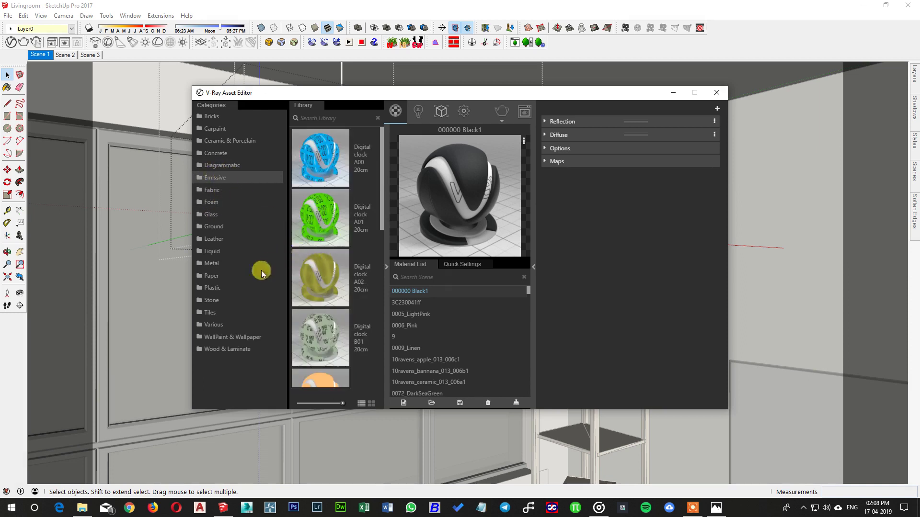
pyautogui.click(219, 263)
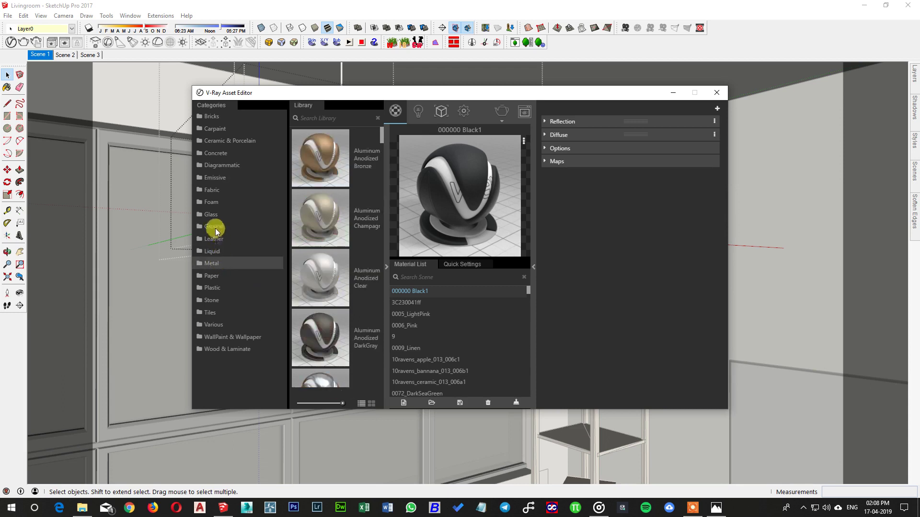
# Step: Look through the Glass materials from the coated and frosted variants to the window glasses
pyautogui.click(220, 211)
pyautogui.scroll(-5, 343, 247)
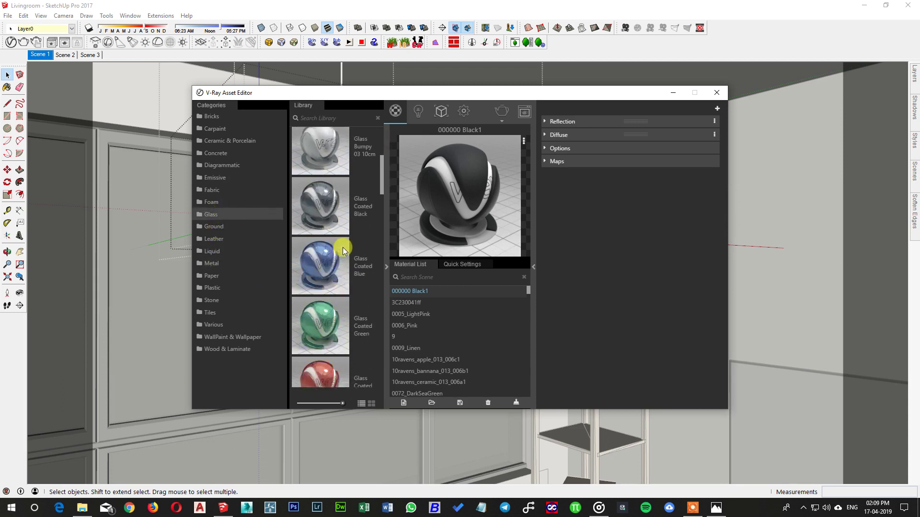
pyautogui.scroll(-4, 343, 248)
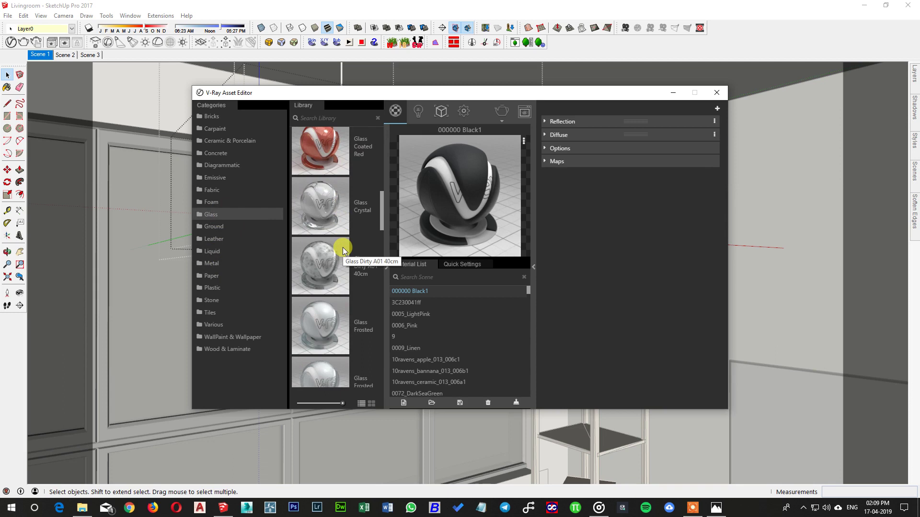
pyautogui.scroll(-4, 343, 247)
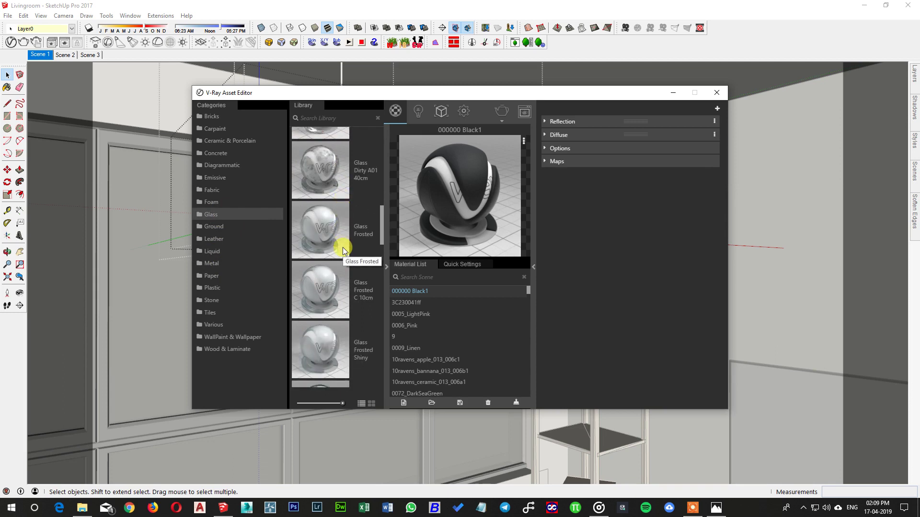
pyautogui.scroll(-3, 343, 247)
pyautogui.scroll(-3, 343, 247)
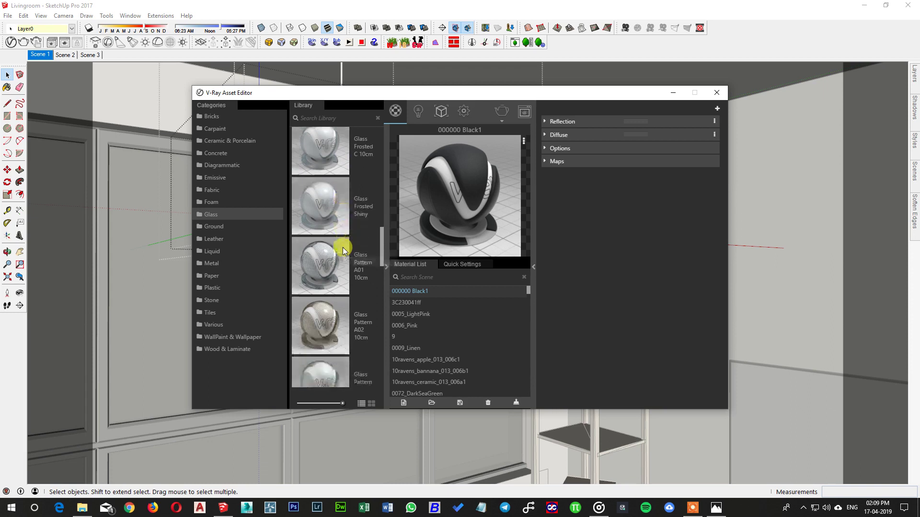
pyautogui.scroll(-10, 343, 248)
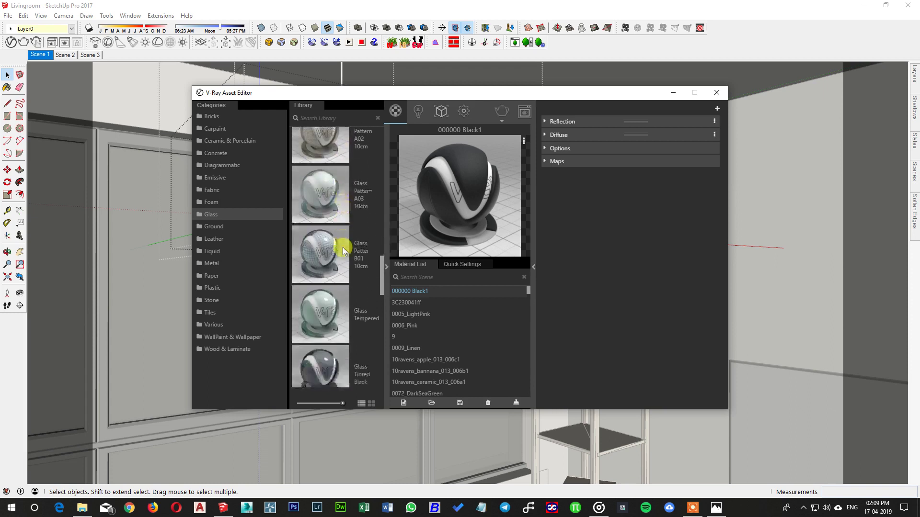
pyautogui.scroll(-5, 343, 247)
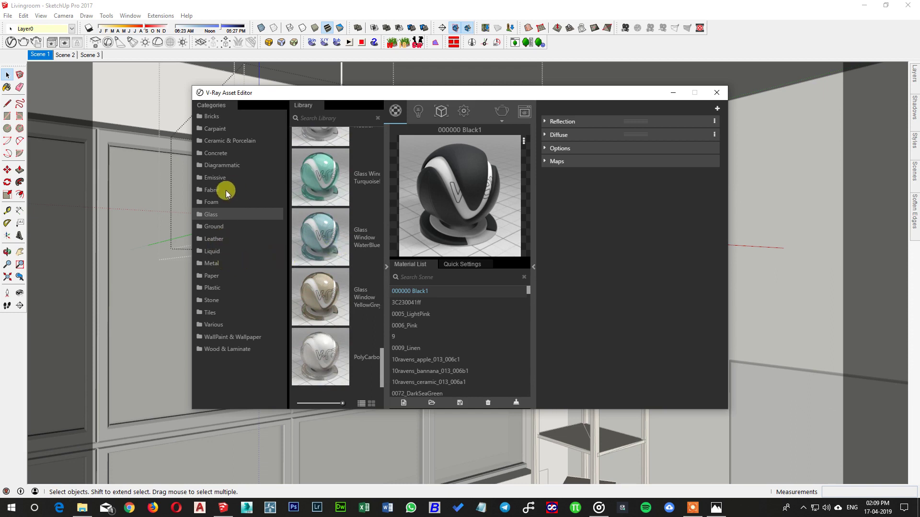
# Step: Review the Emissive LED and digital clock materials once more and close the V-Ray Asset Editor
pyautogui.click(214, 178)
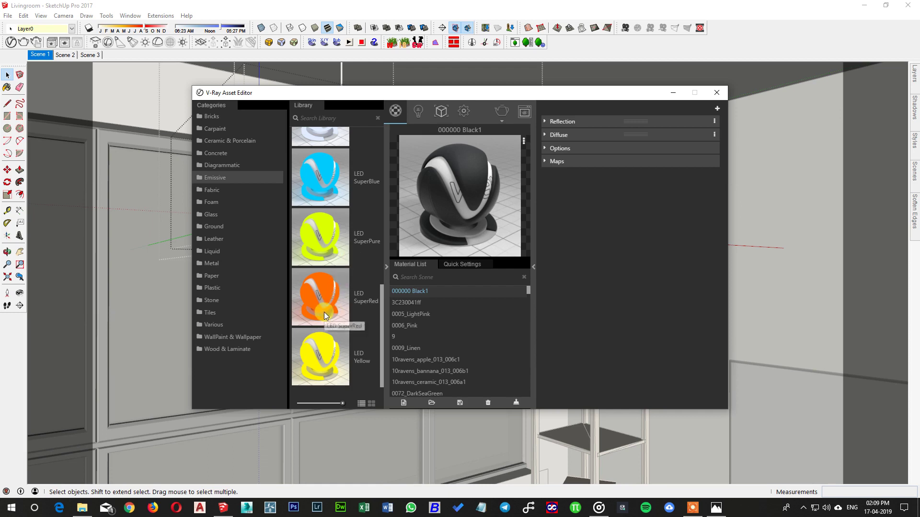
pyautogui.scroll(5, 324, 312)
pyautogui.scroll(4, 324, 312)
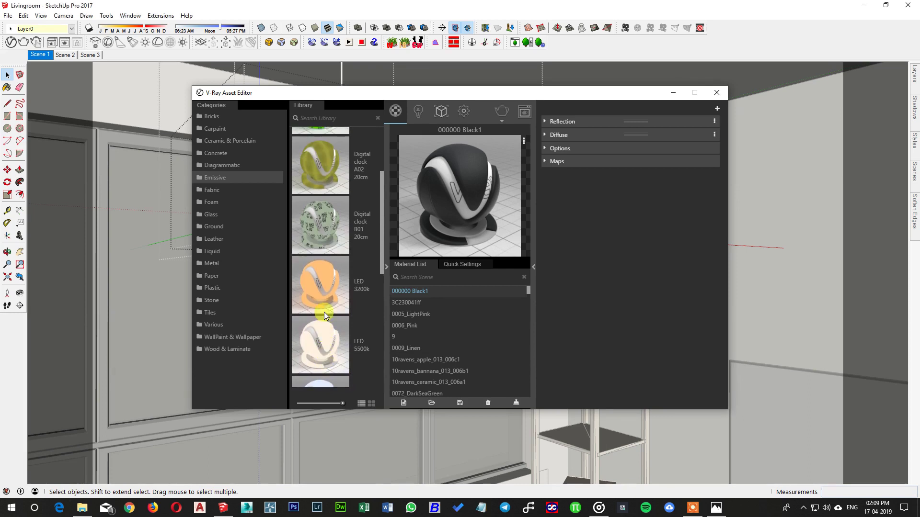
pyautogui.scroll(1, 324, 312)
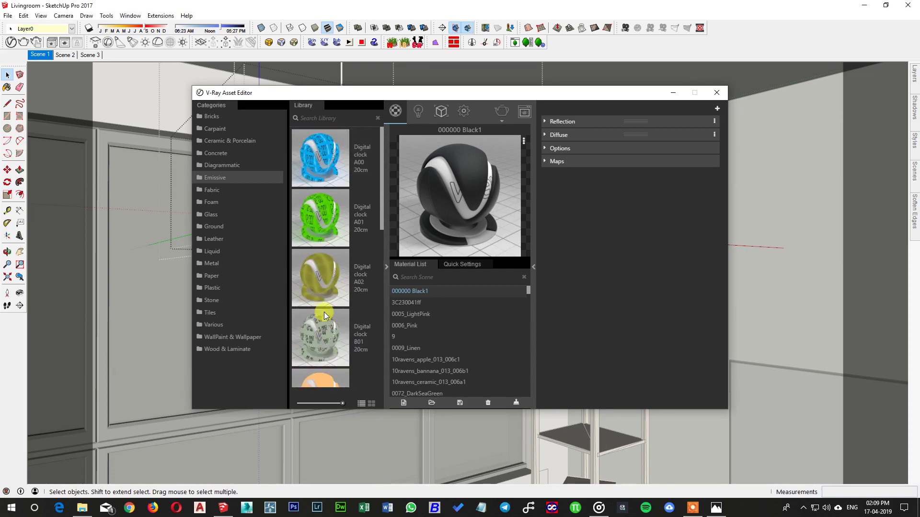
pyautogui.click(716, 93)
# Step: Inspect the underside of the pendant lamp and select all connected geometry of its inner shade
pyautogui.scroll(4, 293, 202)
pyautogui.scroll(3, 328, 222)
pyautogui.scroll(5, 530, 191)
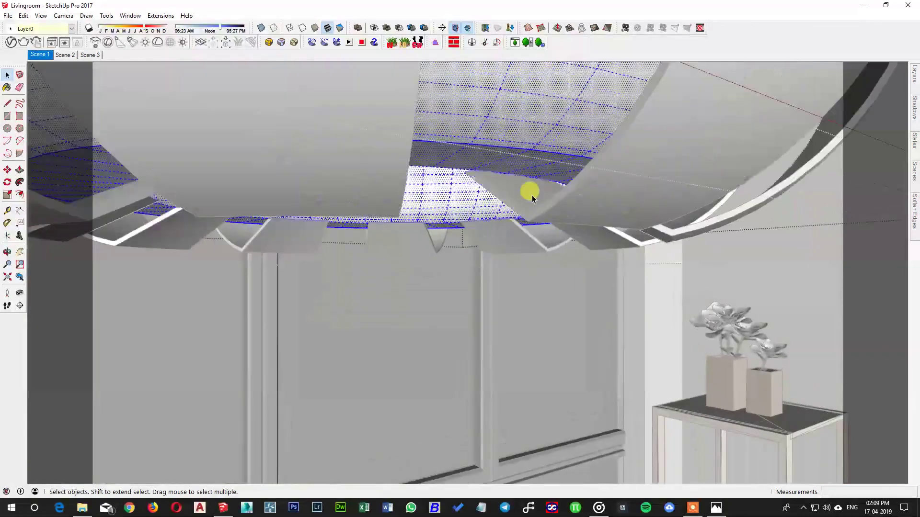
pyautogui.scroll(2, 374, 174)
pyautogui.scroll(-6, 288, 148)
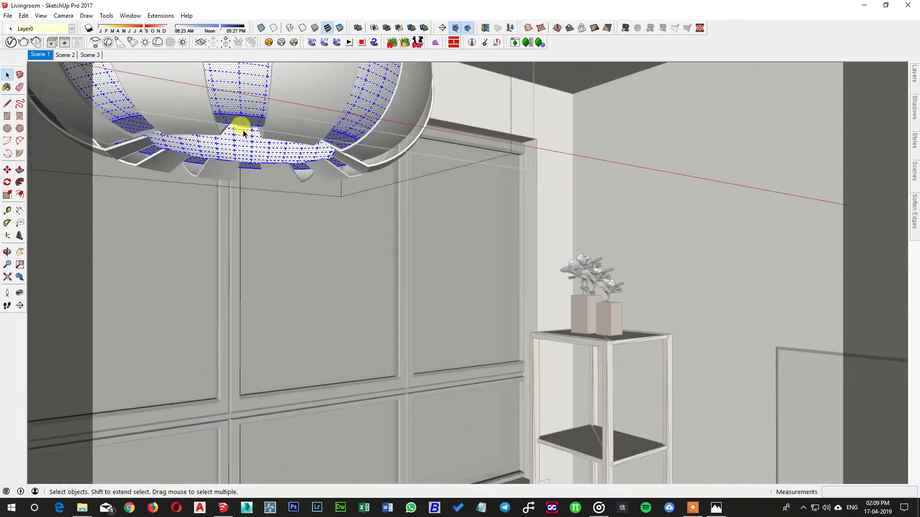
pyautogui.tripleClick(238, 87)
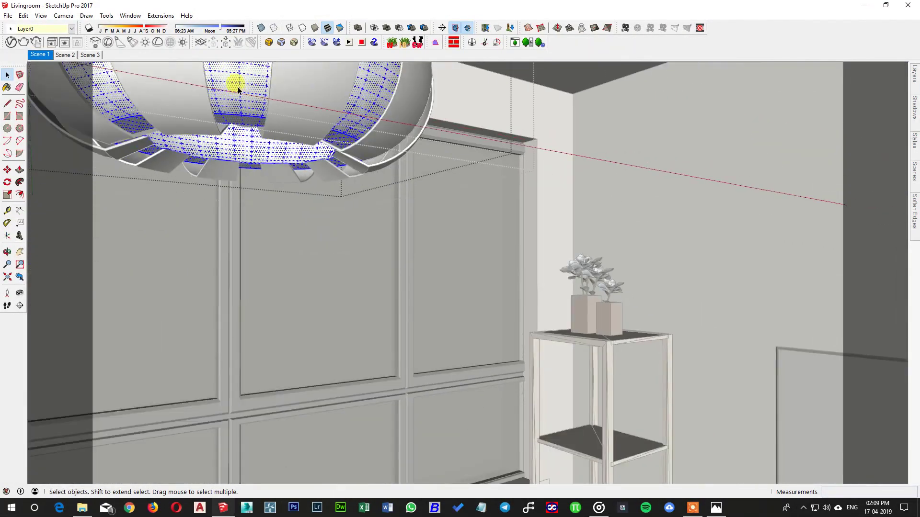
# Step: Add Plastic Translucent 01 White from the V-Ray library's Plastic category to the scene materials and close the Asset Editor
pyautogui.press('v')
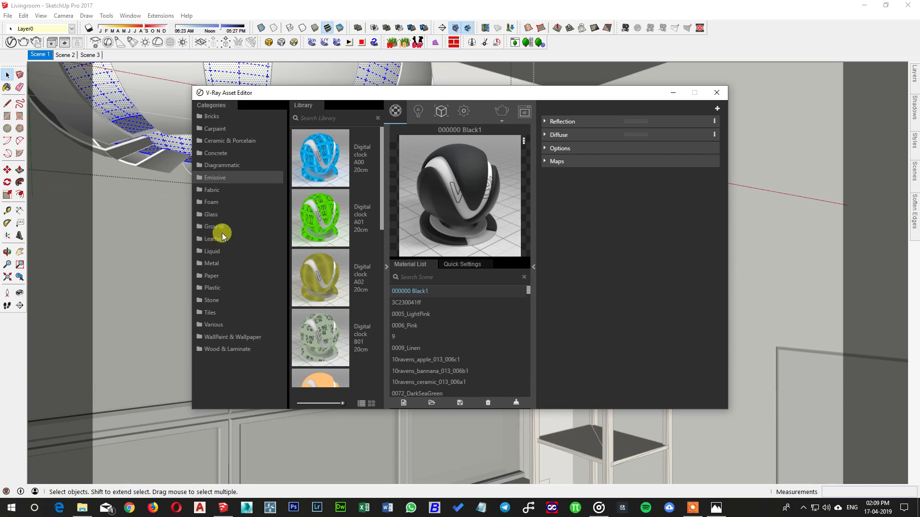
pyautogui.click(214, 287)
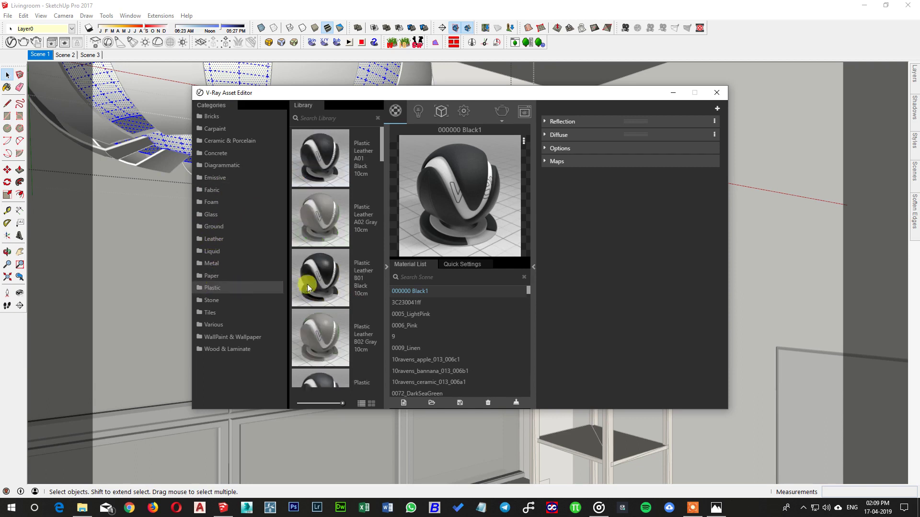
pyautogui.scroll(-5, 300, 289)
pyautogui.scroll(-10, 300, 289)
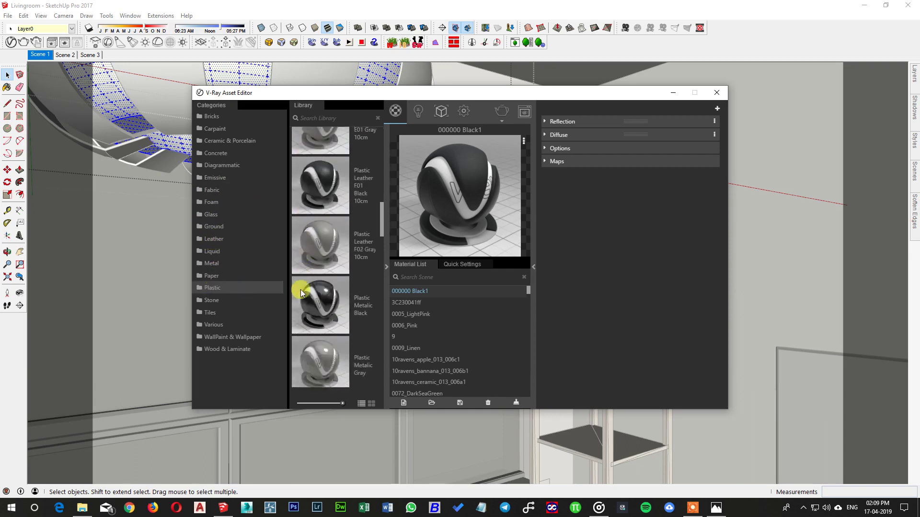
pyautogui.scroll(-8, 300, 289)
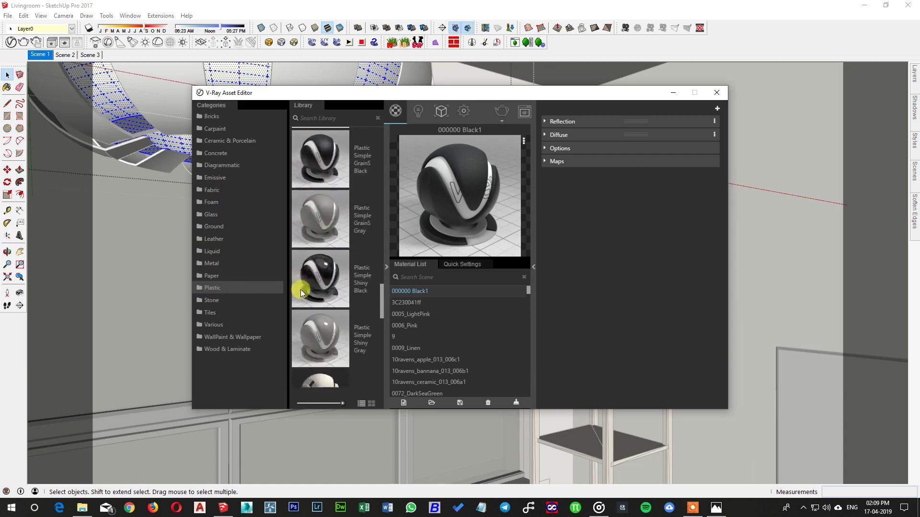
pyautogui.scroll(-10, 300, 290)
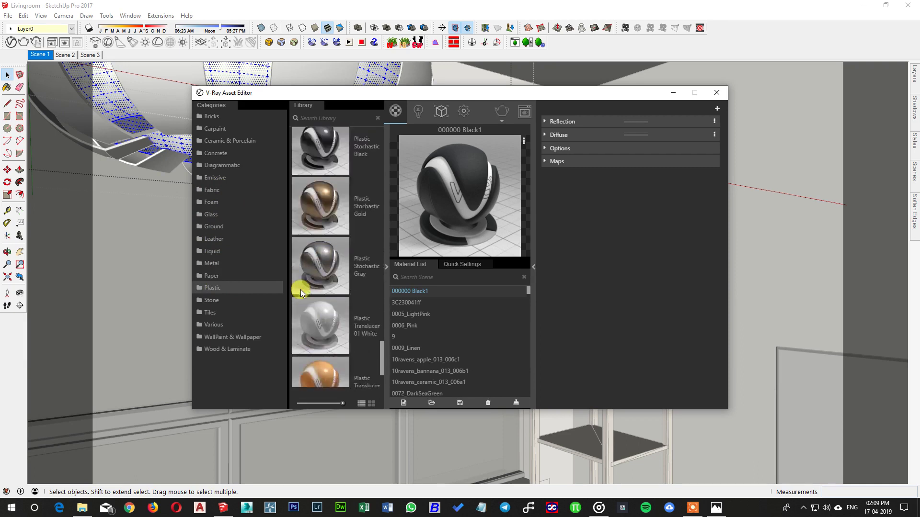
pyautogui.scroll(-2, 301, 290)
pyautogui.moveTo(320, 223); pyautogui.dragTo(453, 314)
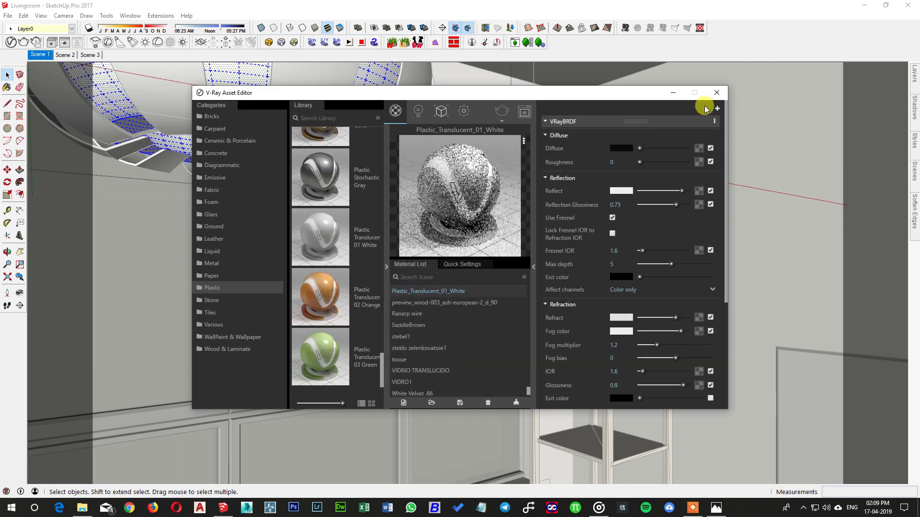
pyautogui.click(715, 93)
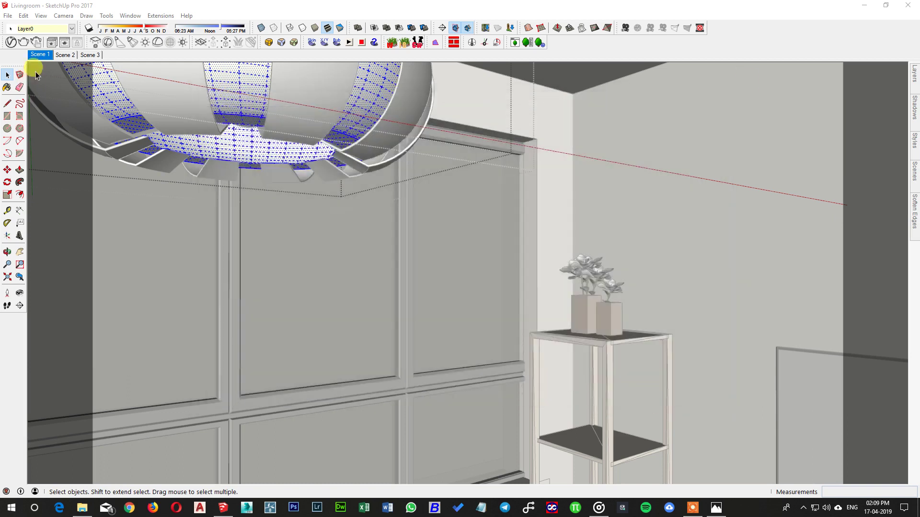
# Step: Paint the pendant lamp's selected inner shade with Plastic_Translucent_01_White, reverse its faces and paint the other side too
pyautogui.press('b')
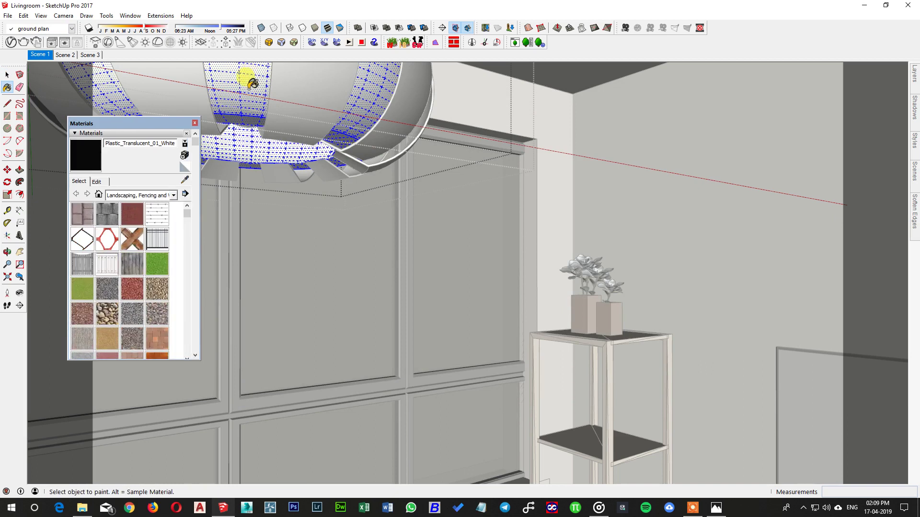
pyautogui.click(253, 81)
pyautogui.rightClick(249, 89)
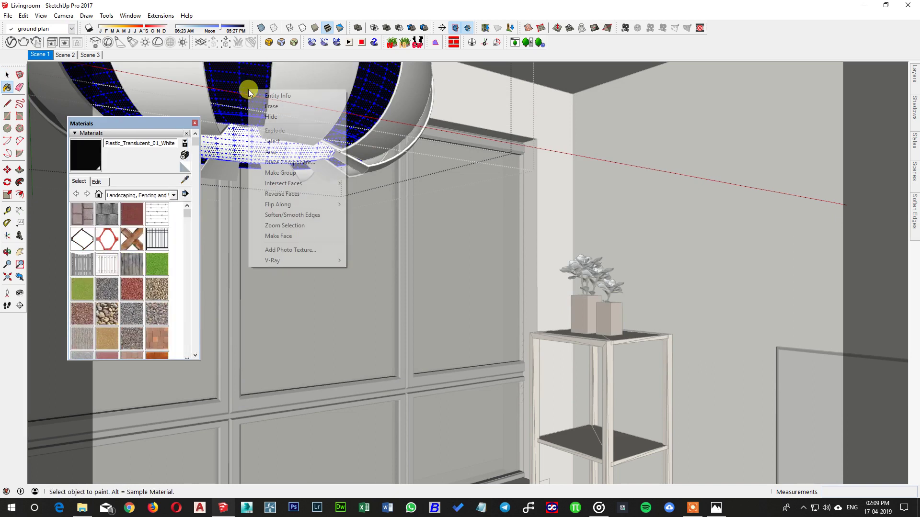
pyautogui.click(282, 194)
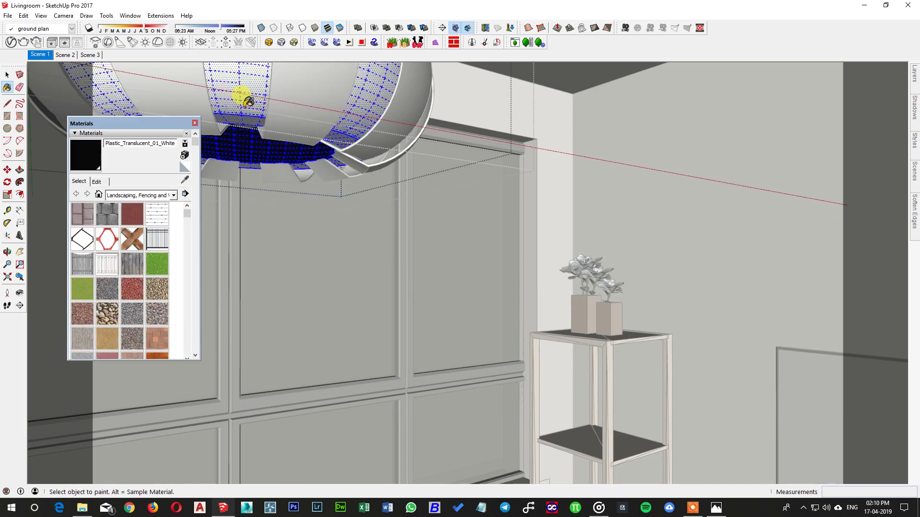
pyautogui.click(243, 93)
pyautogui.press('space')
pyautogui.press('Escape')
pyautogui.press('Escape')
# Step: Inspect the bulb inside the pendant lamp, close the Materials window and return to the Scene 1 view
pyautogui.scroll(1, 237, 123)
pyautogui.scroll(4, 260, 118)
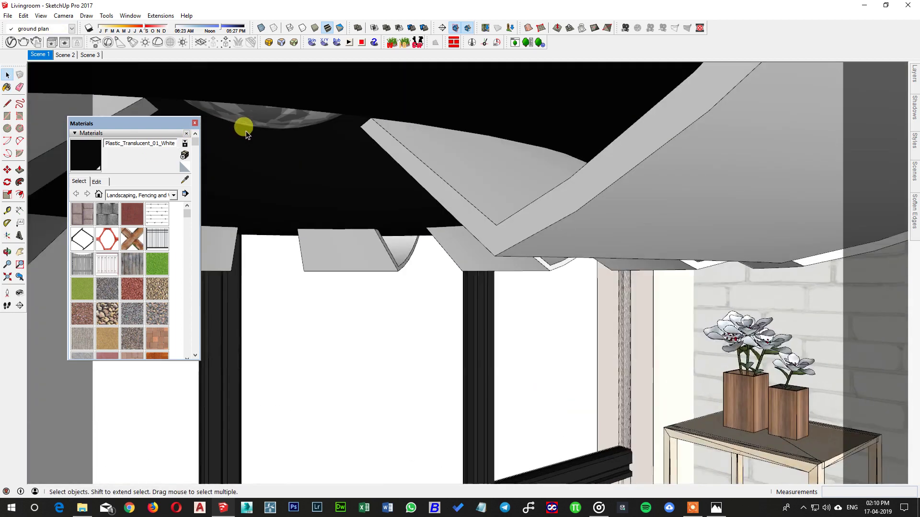
pyautogui.click(261, 118)
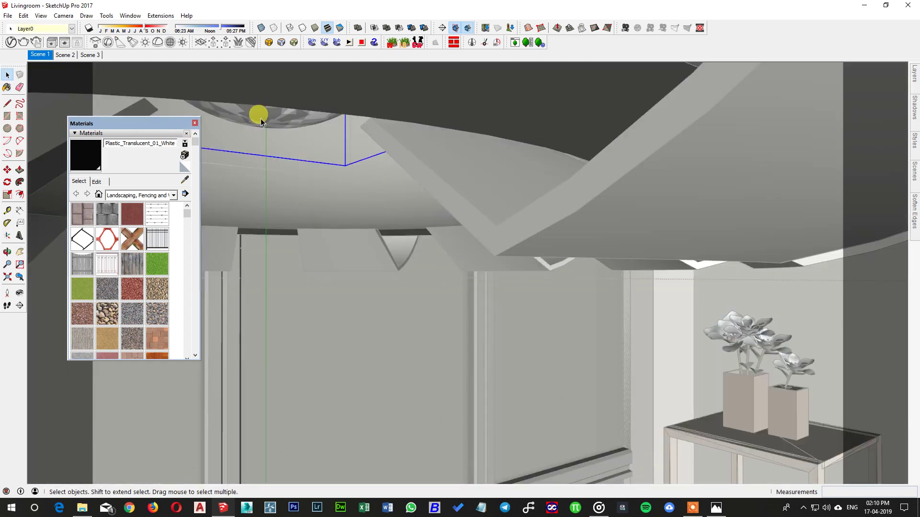
pyautogui.doubleClick(261, 119)
pyautogui.press('Escape')
pyautogui.press('Escape')
pyautogui.click(195, 123)
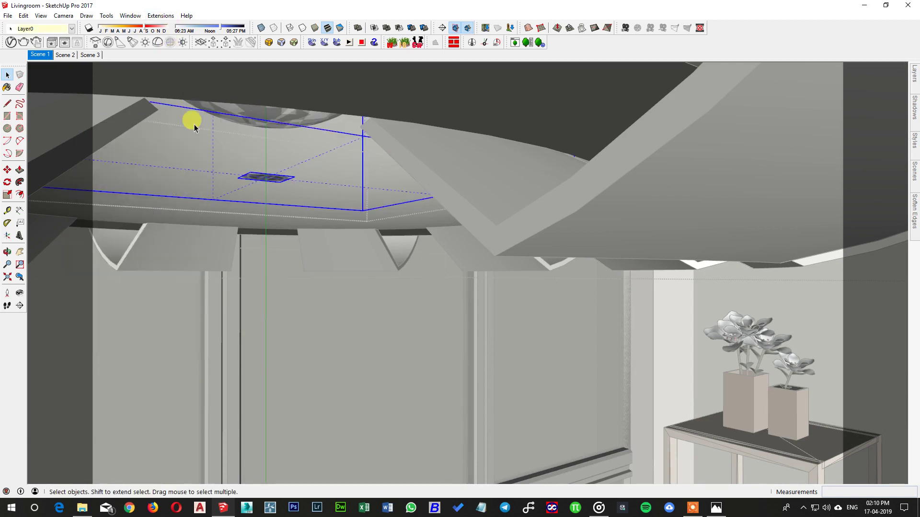
pyautogui.click(40, 54)
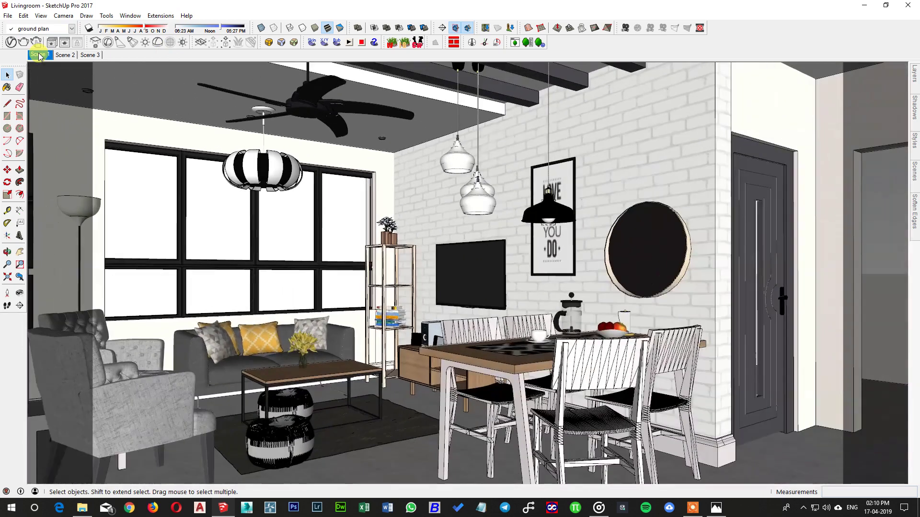
# Step: Set V-Ray Mesh Light#2's intensity to 40 and copy the warm orange colour from V-Ray Mesh Light#1 to it
pyautogui.click(10, 43)
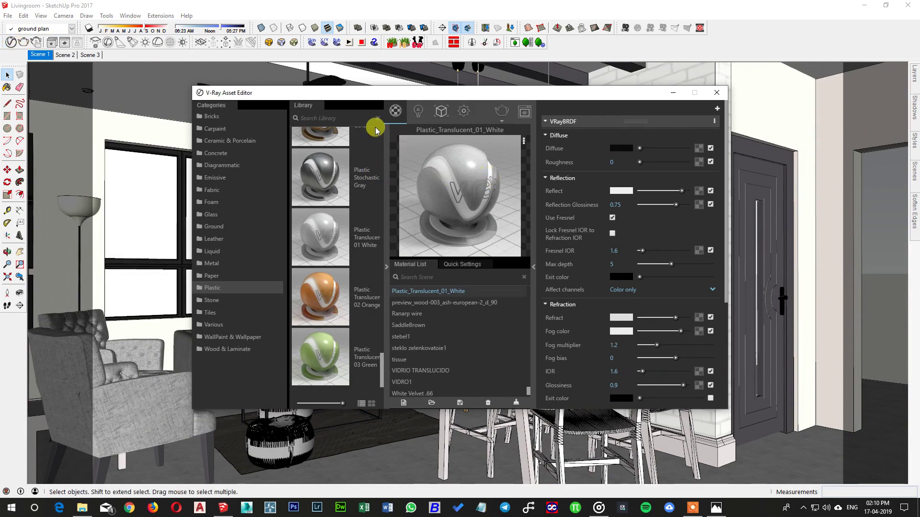
pyautogui.click(419, 111)
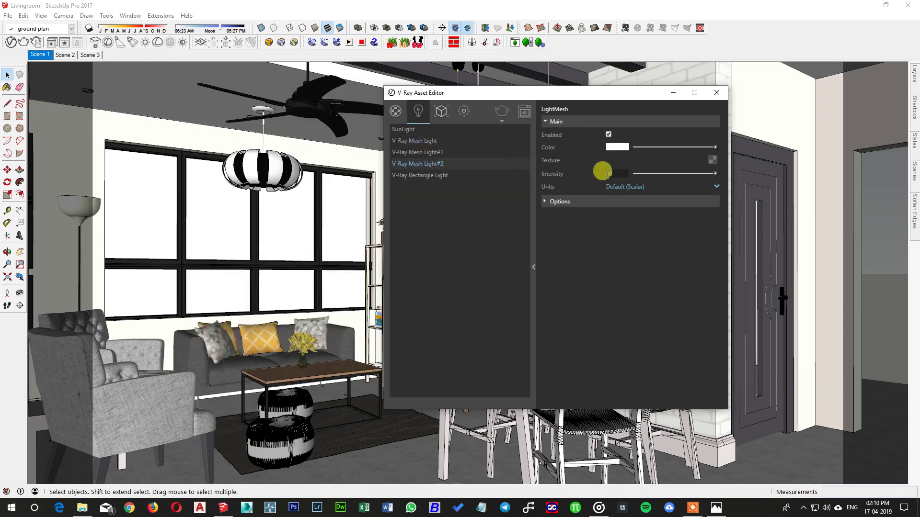
pyautogui.doubleClick(610, 173)
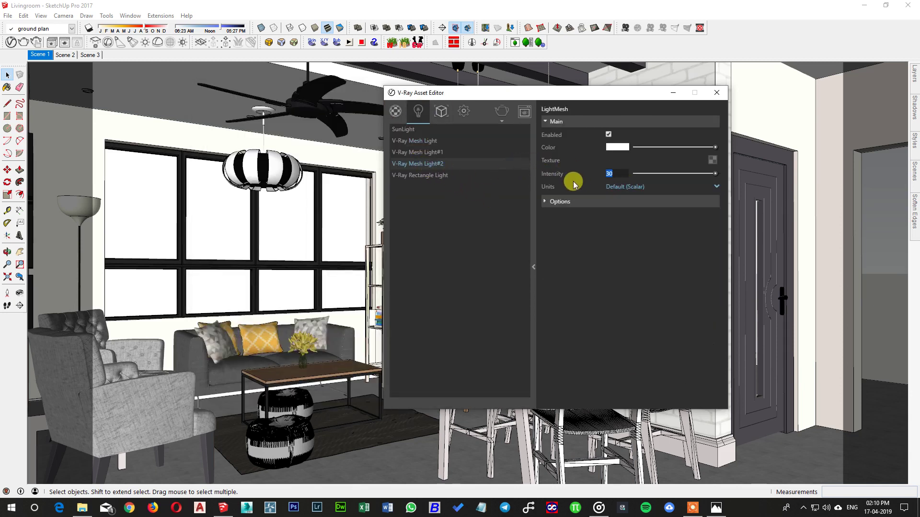
pyautogui.click(434, 152)
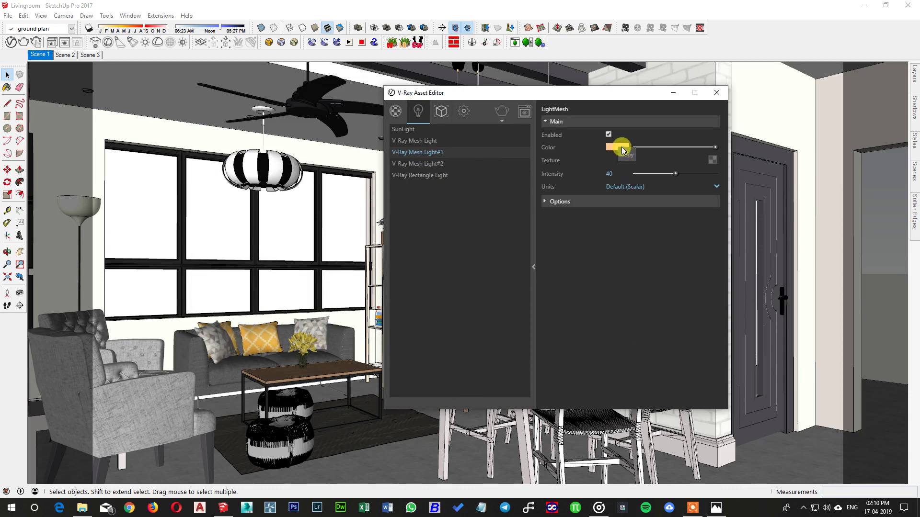
pyautogui.click(435, 166)
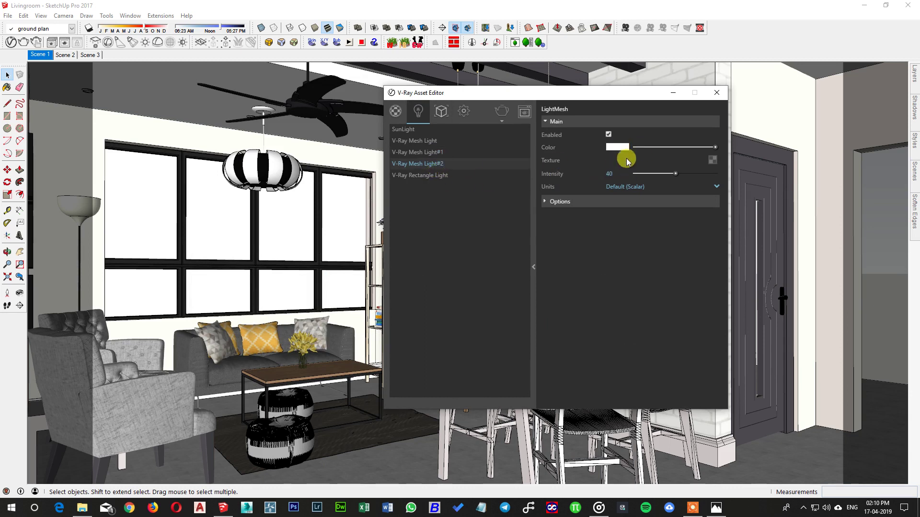
pyautogui.moveTo(617, 146); pyautogui.dragTo(622, 178)
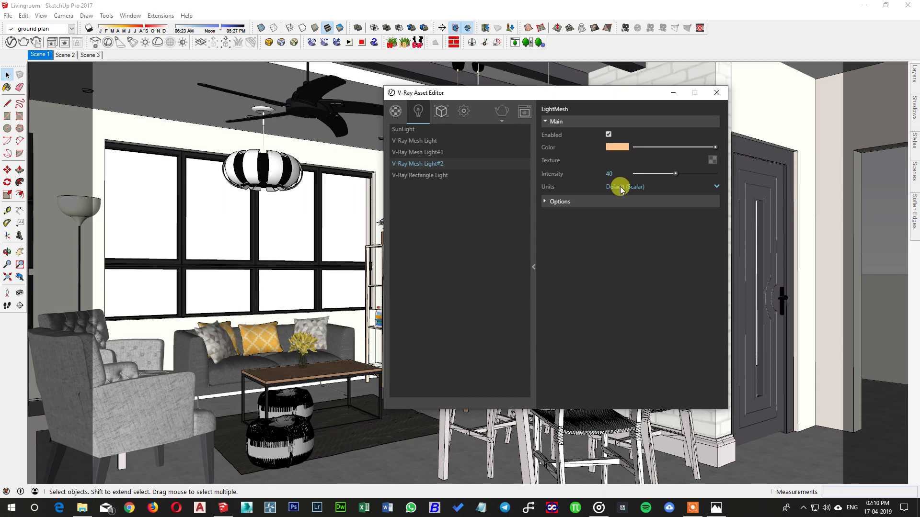
# Step: Set V-Ray Mesh Light#2's units to Radiant power (W) and close the V-Ray Asset Editor
pyautogui.click(621, 187)
pyautogui.click(617, 235)
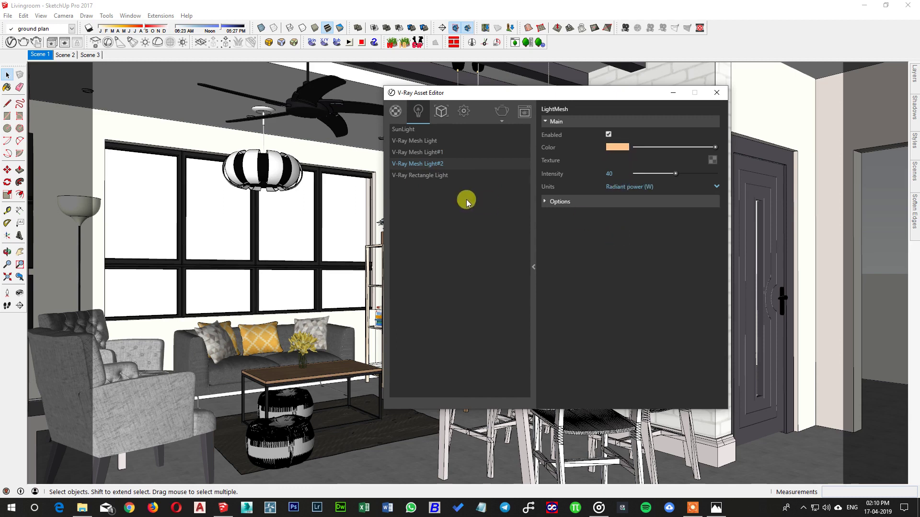
pyautogui.click(434, 177)
pyautogui.click(414, 164)
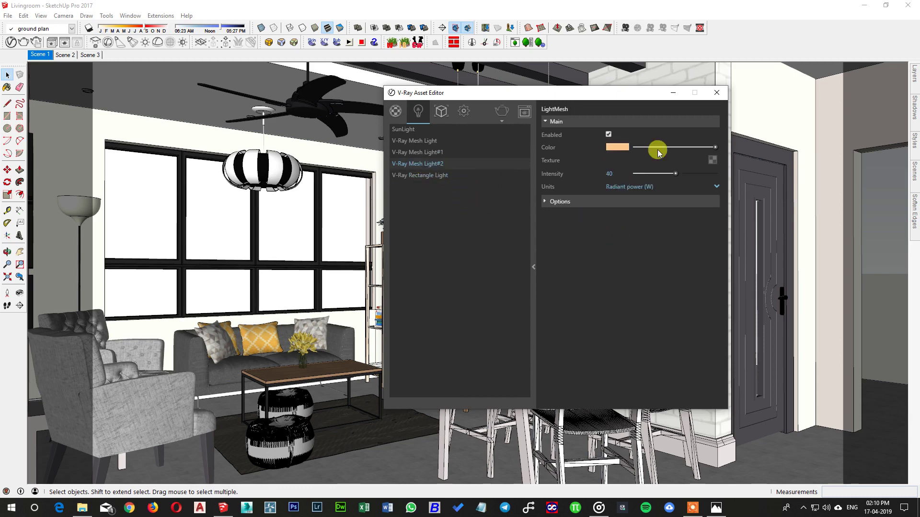
pyautogui.click(716, 92)
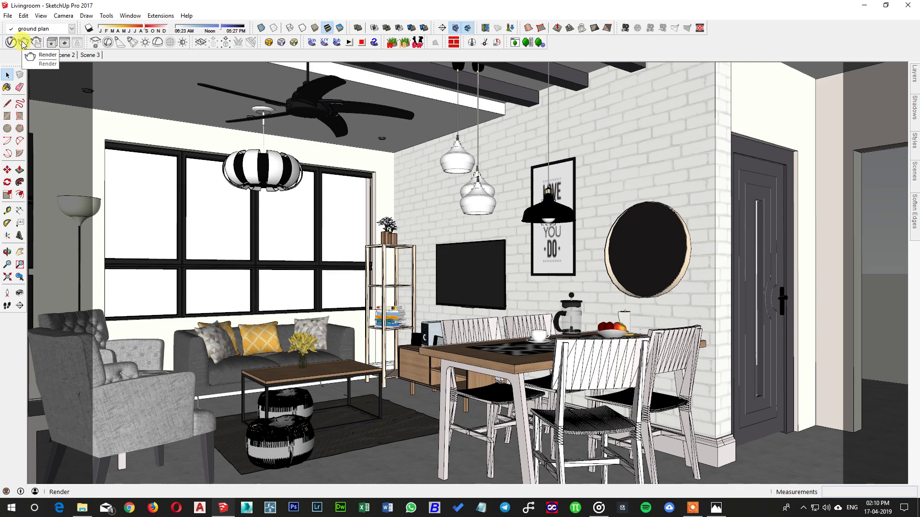
# Step: Run a test render of only a region around the pendant lamp, stop it and close the render windows
pyautogui.click(23, 44)
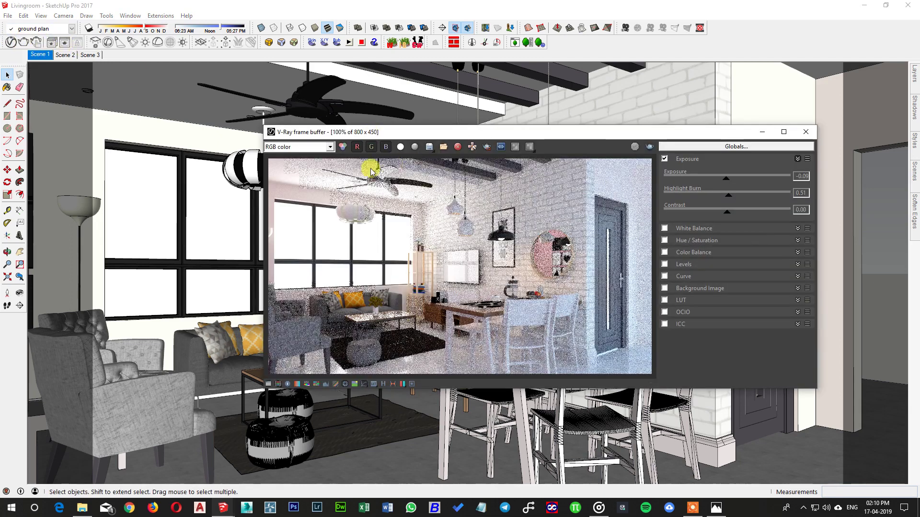
pyautogui.click(486, 147)
pyautogui.moveTo(322, 193); pyautogui.dragTo(387, 235)
pyautogui.click(650, 147)
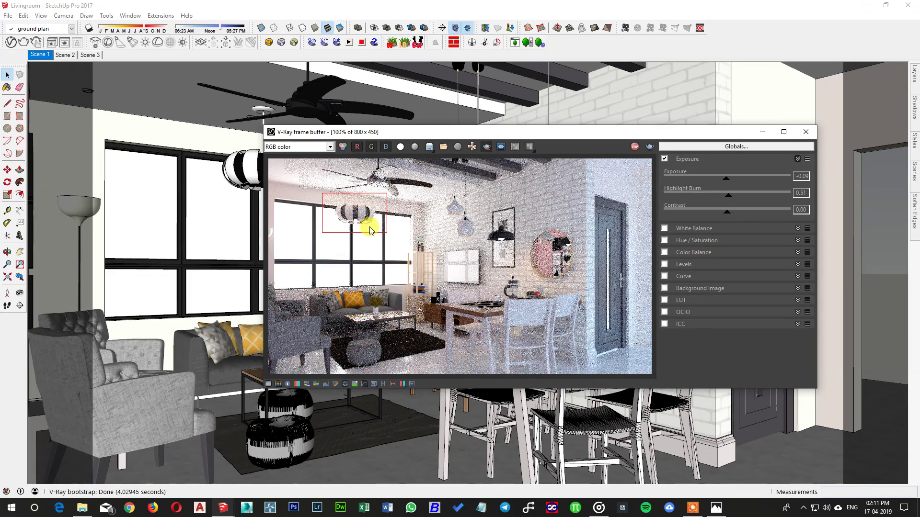
pyautogui.click(635, 147)
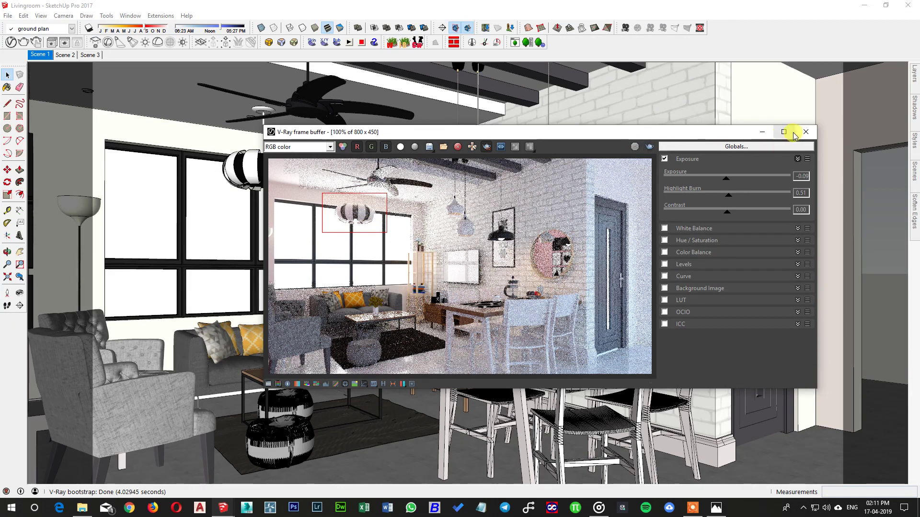
pyautogui.click(804, 133)
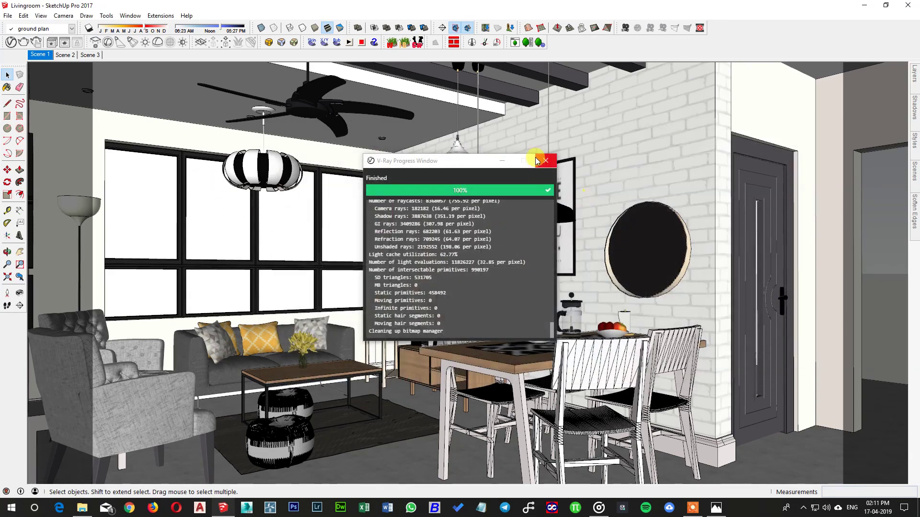
pyautogui.click(542, 162)
# Step: Set the diffuse colour of the Plastic_Translucent_01_White material to full white
pyautogui.scroll(2, 198, 158)
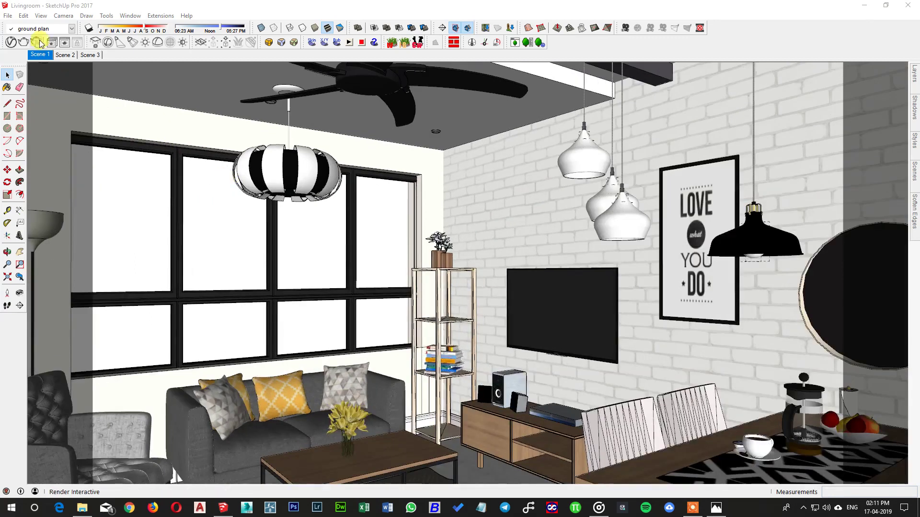
pyautogui.click(23, 43)
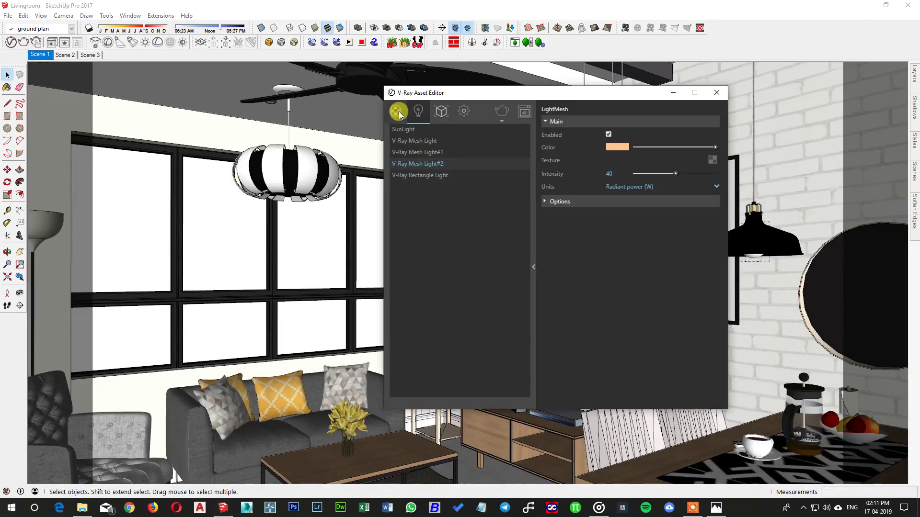
pyautogui.click(396, 111)
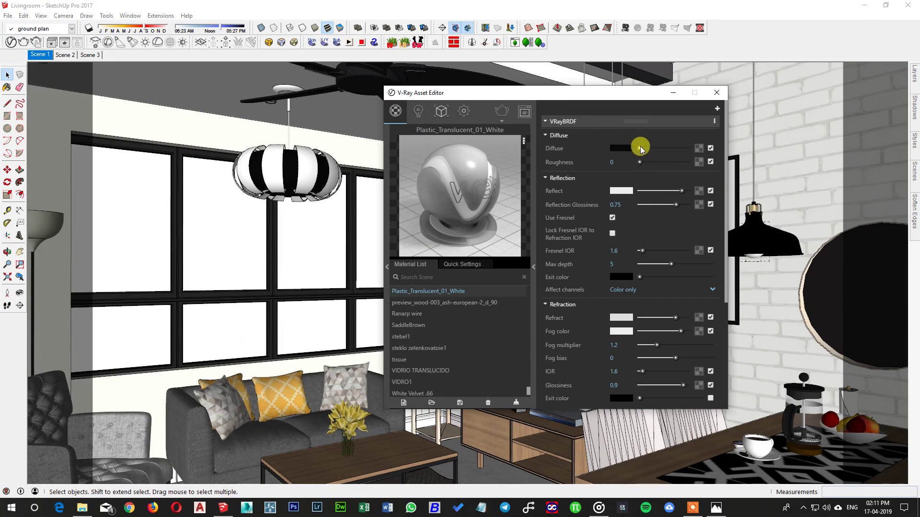
pyautogui.moveTo(640, 148); pyautogui.dragTo(702, 148)
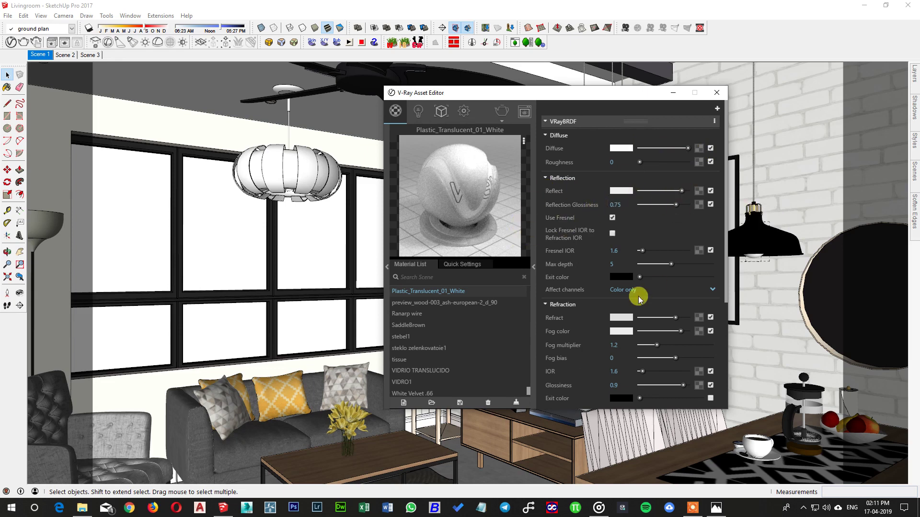
# Step: Examine the Refraction, Translucency and Opacity settings of Plastic_Translucent_01_White and return to the model with the Paint Bucket active
pyautogui.scroll(-1, 566, 312)
pyautogui.scroll(-1, 566, 311)
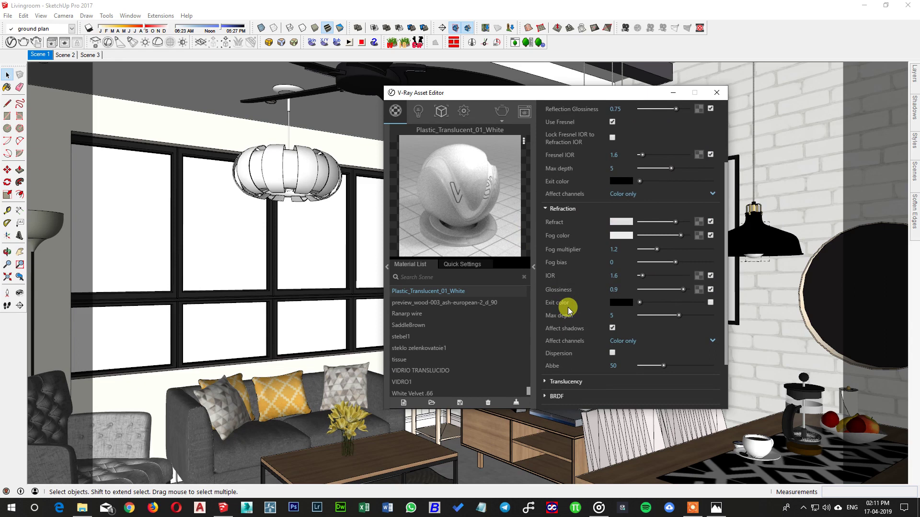
pyautogui.scroll(-1, 569, 311)
pyautogui.click(573, 310)
pyautogui.scroll(-1, 575, 312)
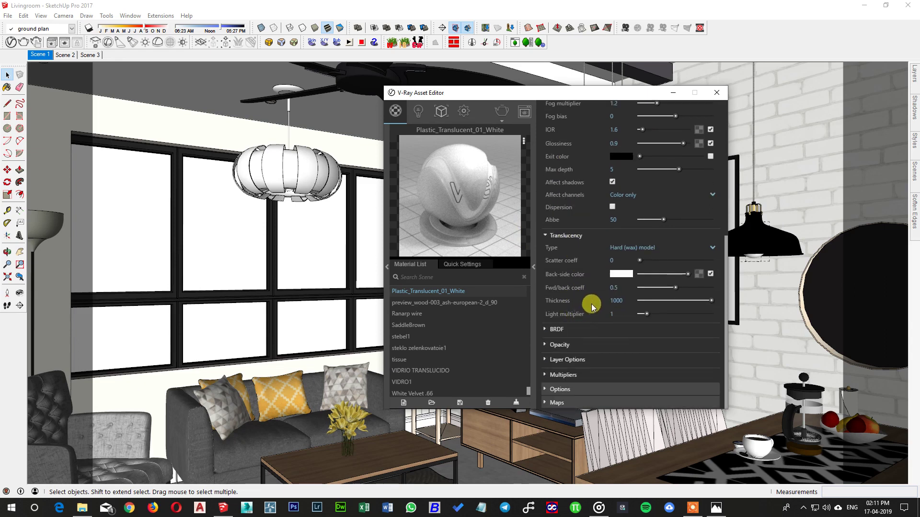
pyautogui.click(560, 345)
pyautogui.scroll(-1, 575, 340)
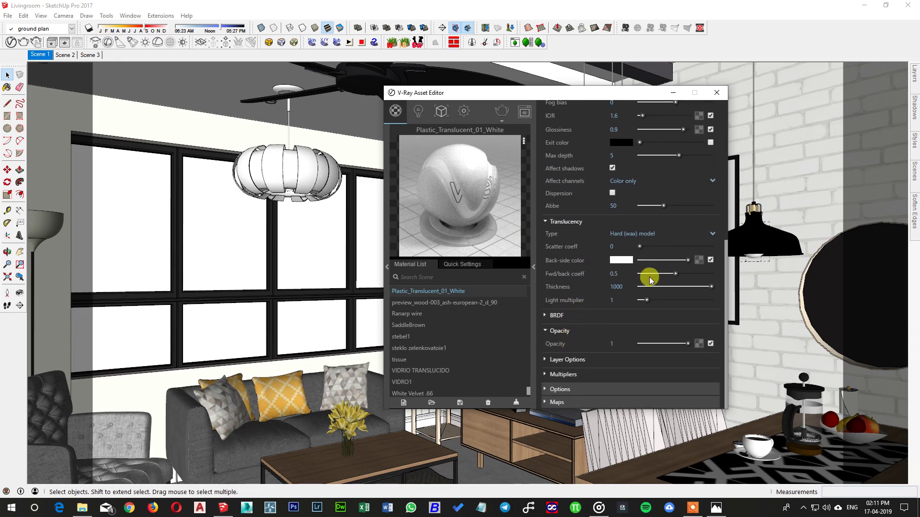
pyautogui.click(716, 93)
pyautogui.press('b')
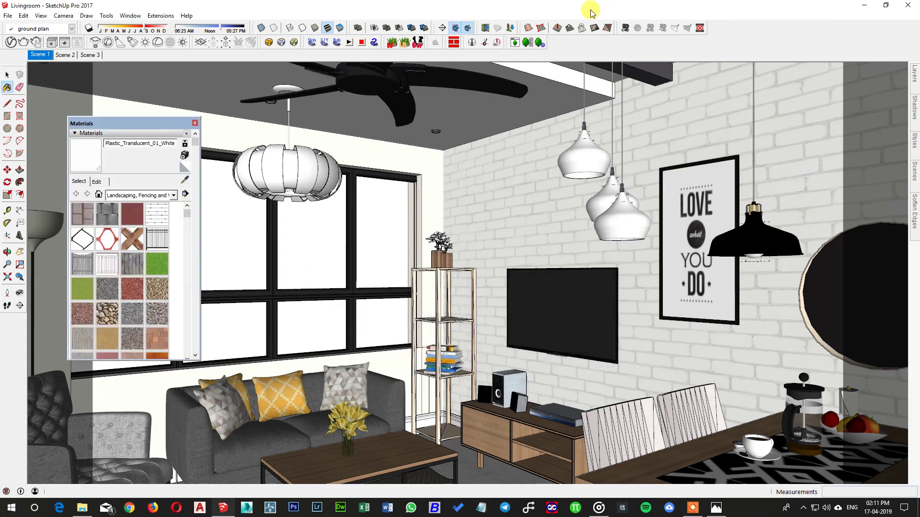
# Step: Set the opacity of the Plastic_Translucent_01_White material to 80 and close its material settings
pyautogui.click(98, 182)
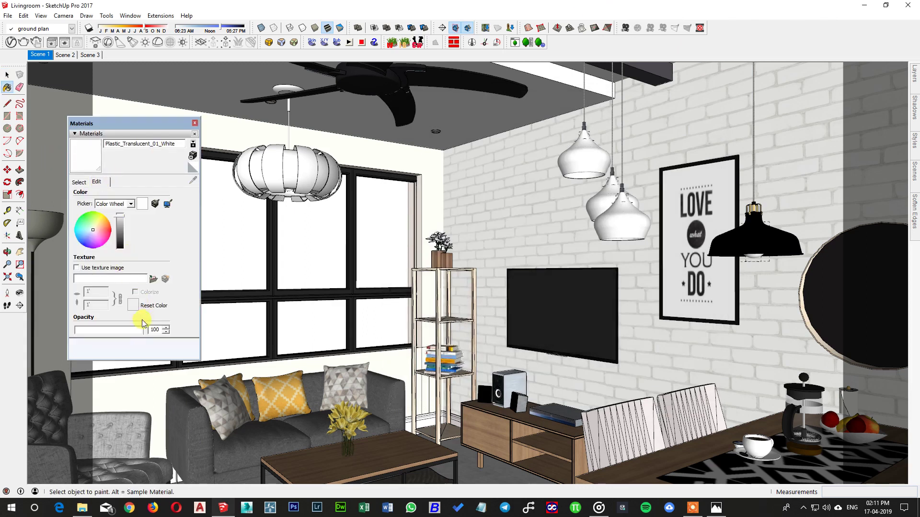
pyautogui.moveTo(144, 329); pyautogui.dragTo(137, 330)
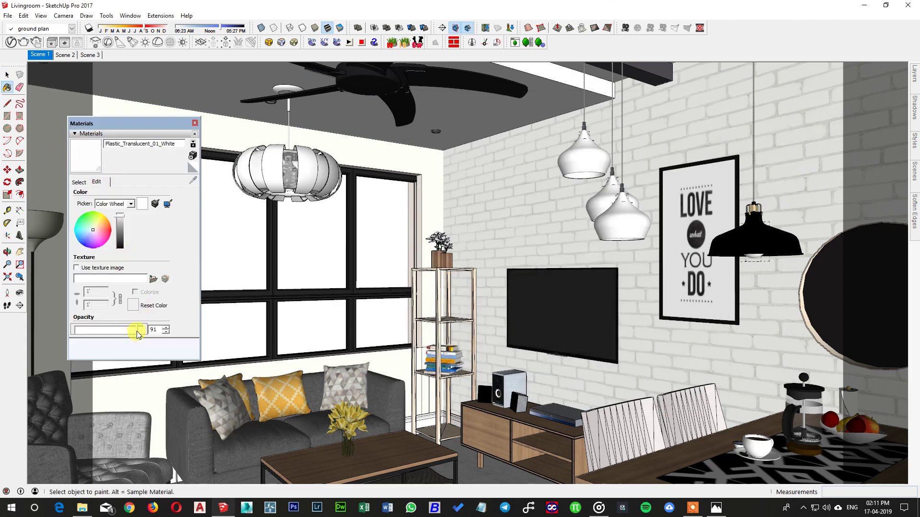
pyautogui.doubleClick(150, 334)
pyautogui.write('80')
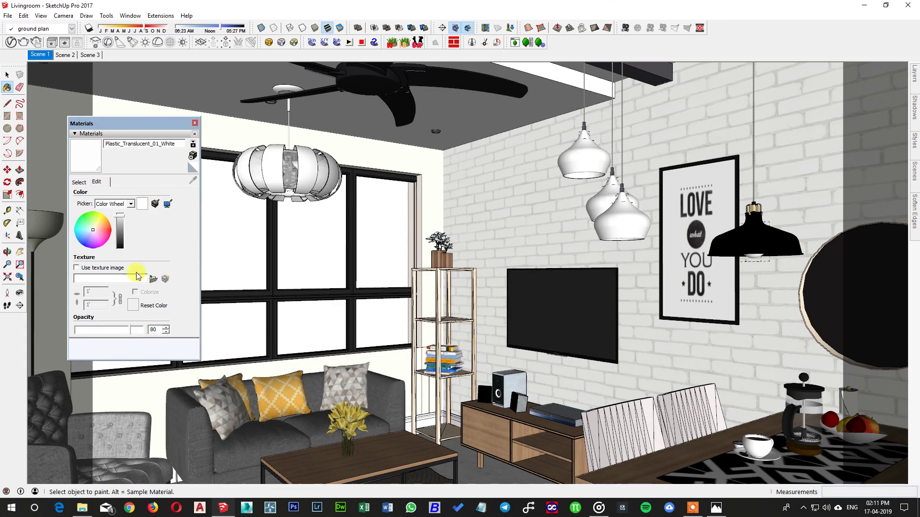
pyautogui.click(194, 124)
pyautogui.press('space')
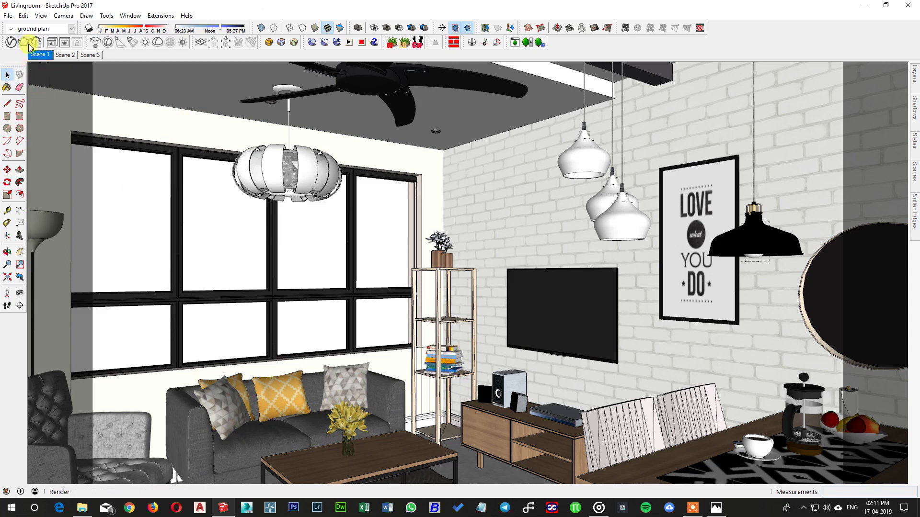
# Step: Return to Scene 1, run a region test render around the pendant lamp over the sofa, check the shade up close and stop the render
pyautogui.click(39, 55)
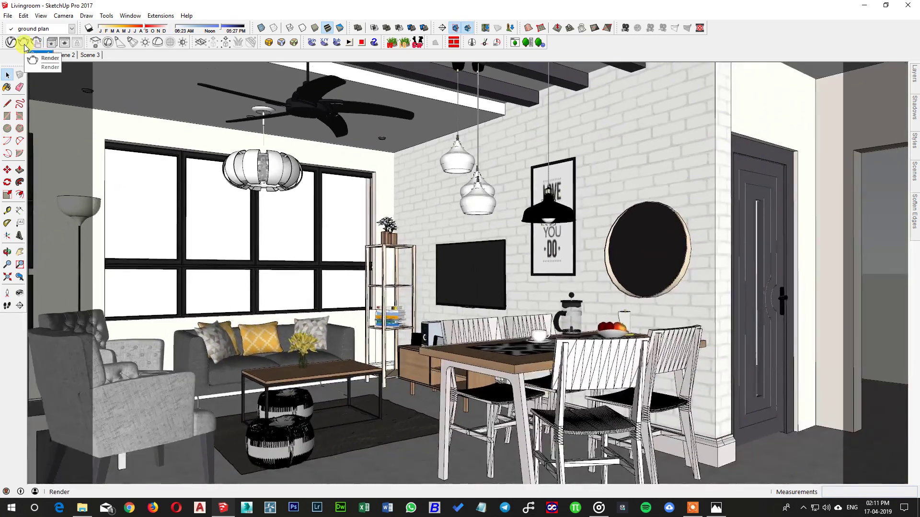
pyautogui.click(24, 44)
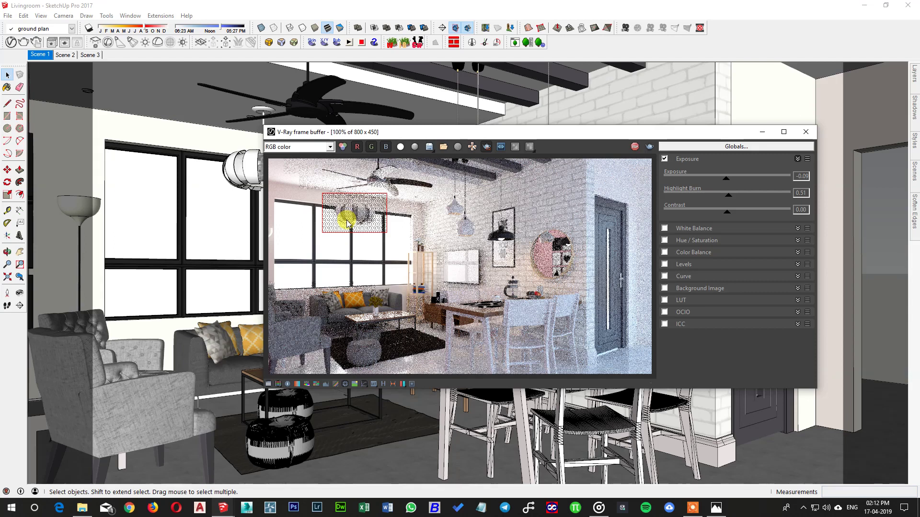
pyautogui.scroll(1, 344, 223)
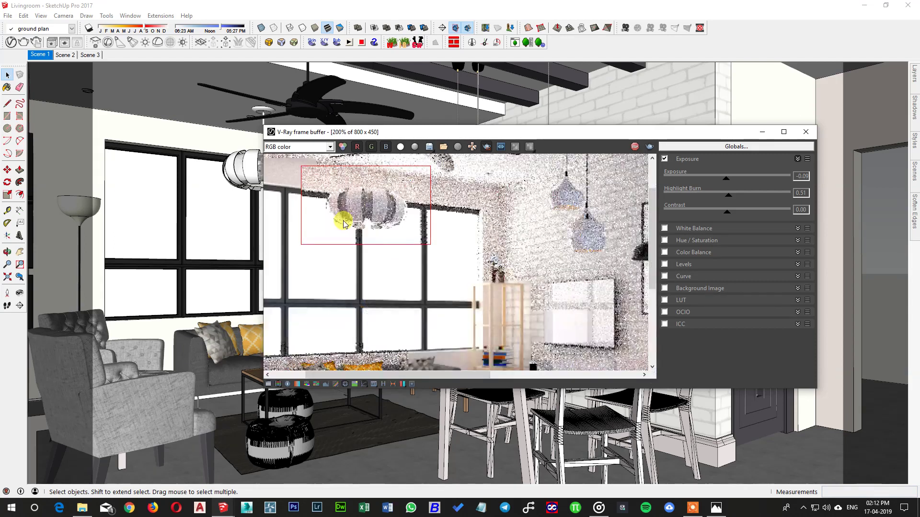
pyautogui.scroll(-1, 344, 223)
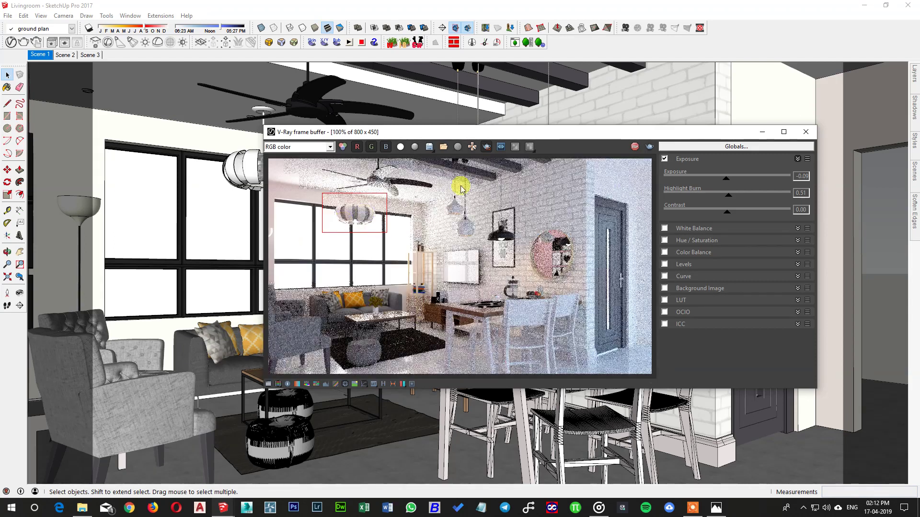
pyautogui.click(486, 149)
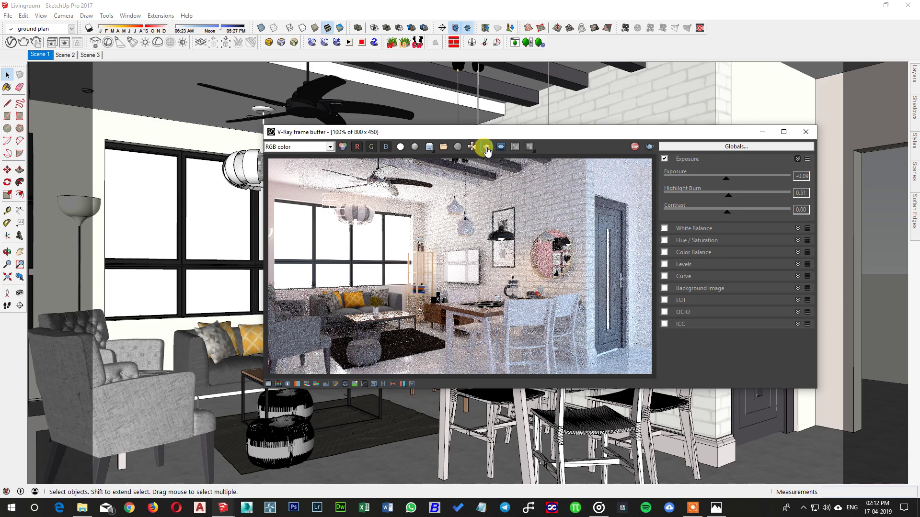
pyautogui.click(487, 148)
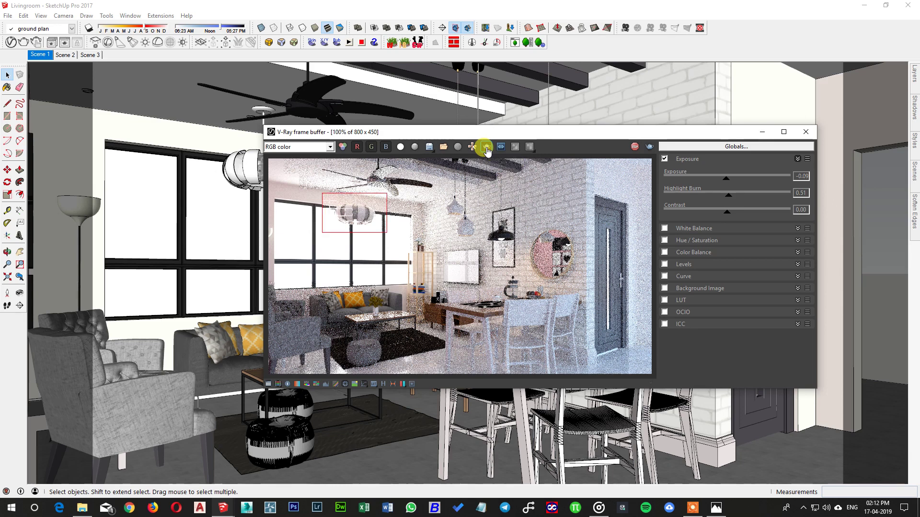
pyautogui.click(636, 146)
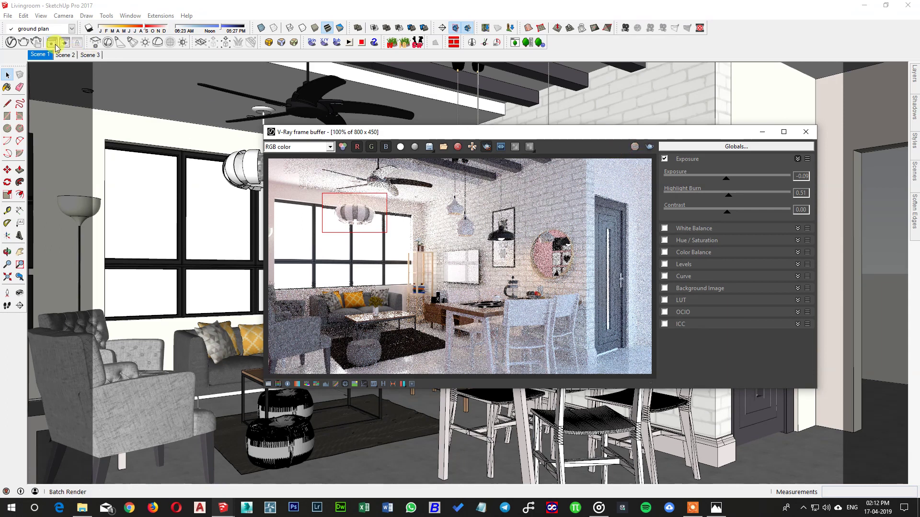
pyautogui.click(416, 1)
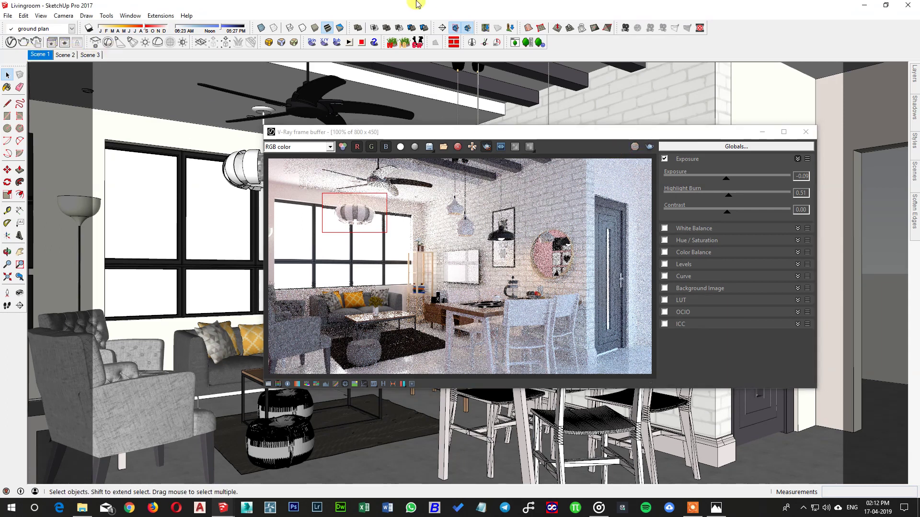
# Step: Set the opacity of Plastic_Translucent_01_White to 50, rerun the lamp region render, stop it and close the render and material windows
pyautogui.press('b')
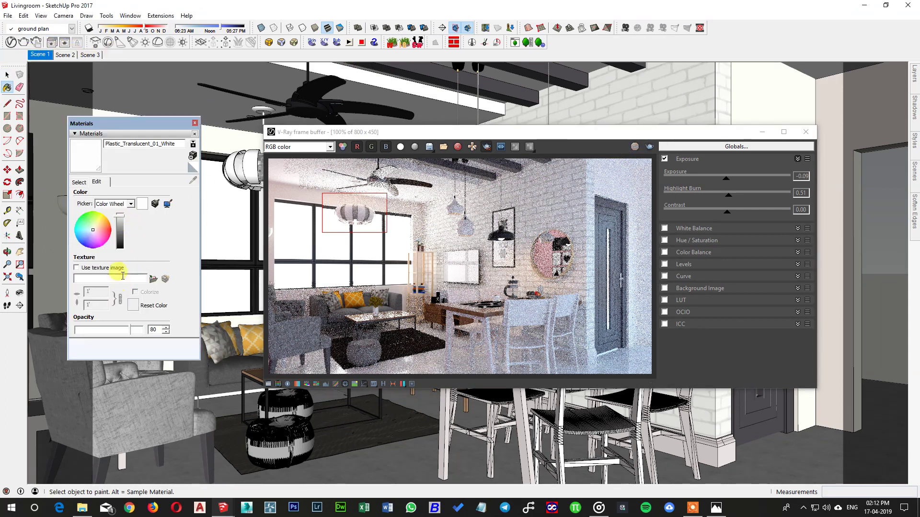
pyautogui.write('50')
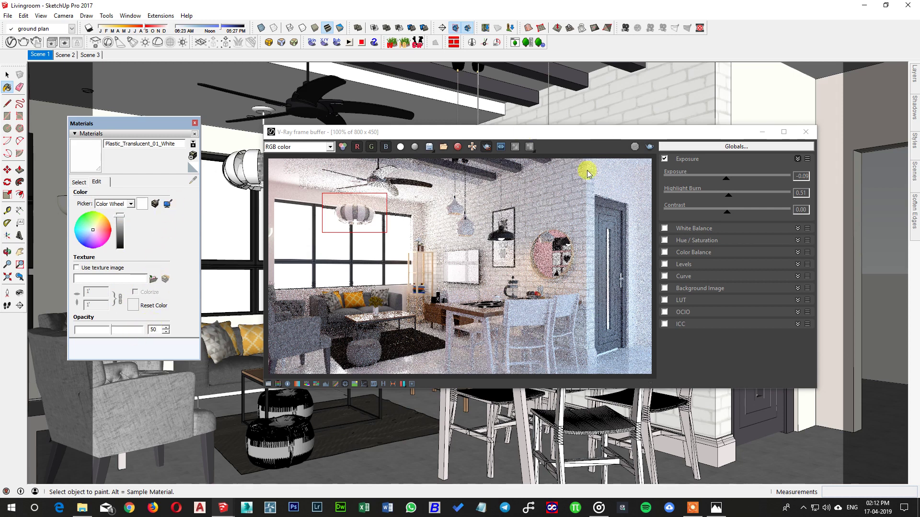
pyautogui.click(650, 146)
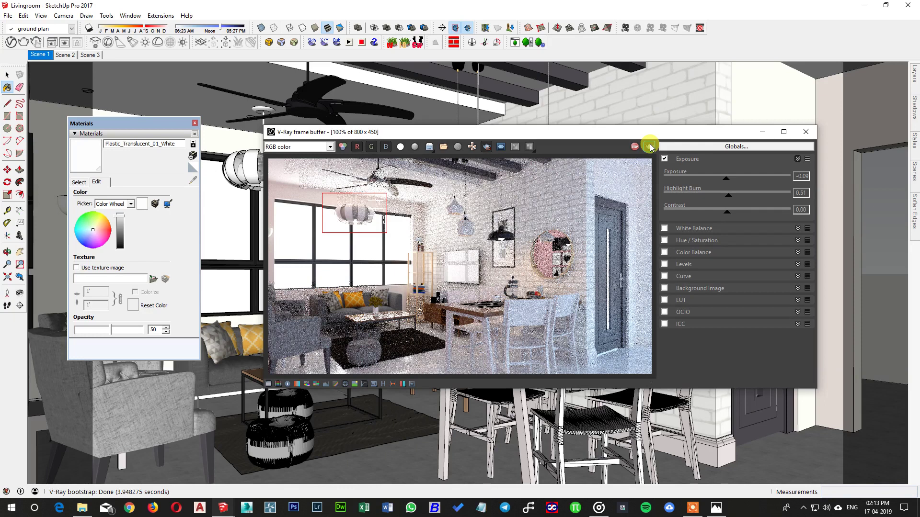
pyautogui.click(634, 146)
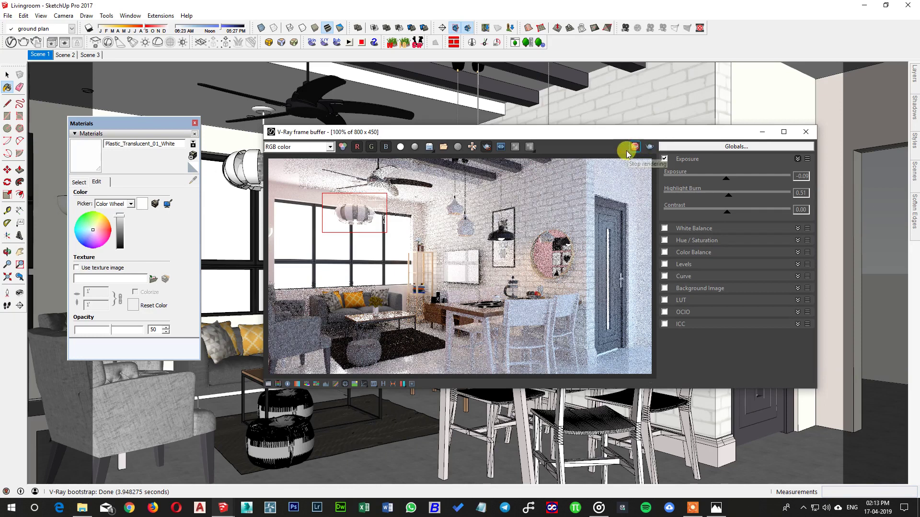
pyautogui.click(806, 133)
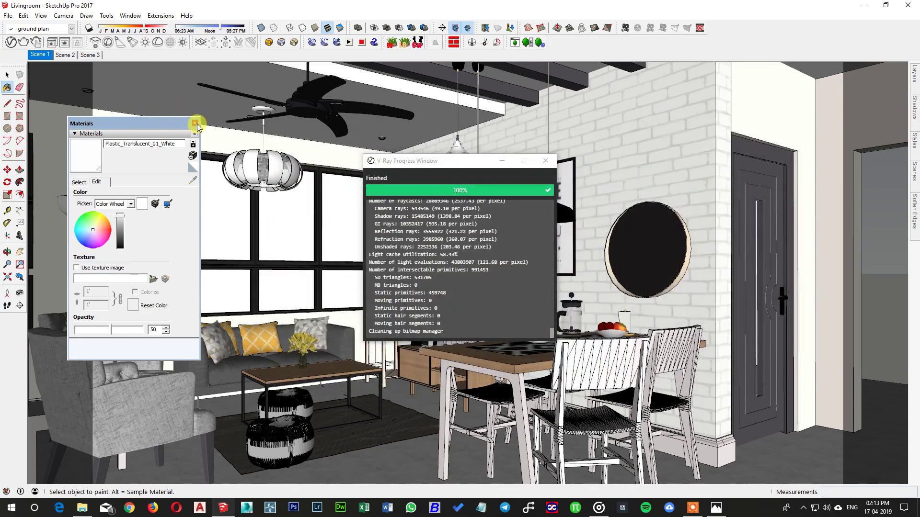
pyautogui.click(195, 123)
pyautogui.click(545, 160)
# Step: Set the opacity of Plastic_Translucent_01_White back to 100 and close its material settings
pyautogui.scroll(5, 275, 174)
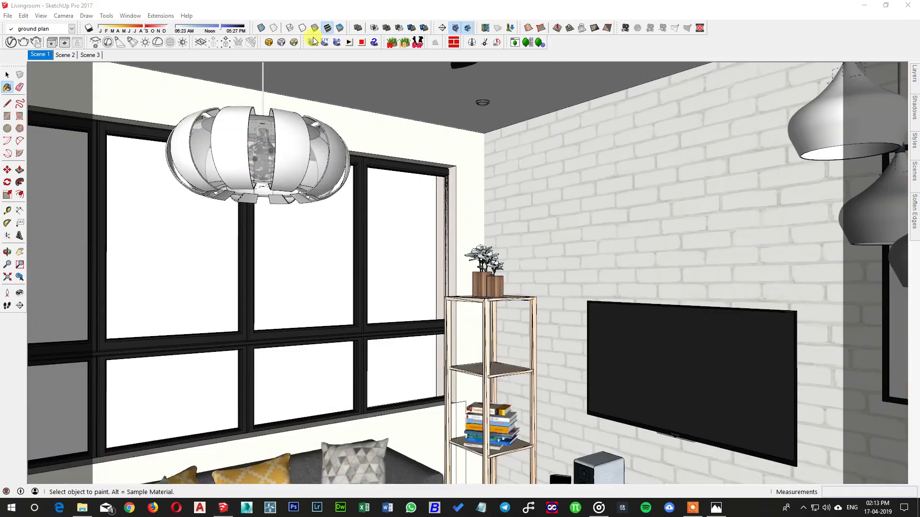
pyautogui.press('space')
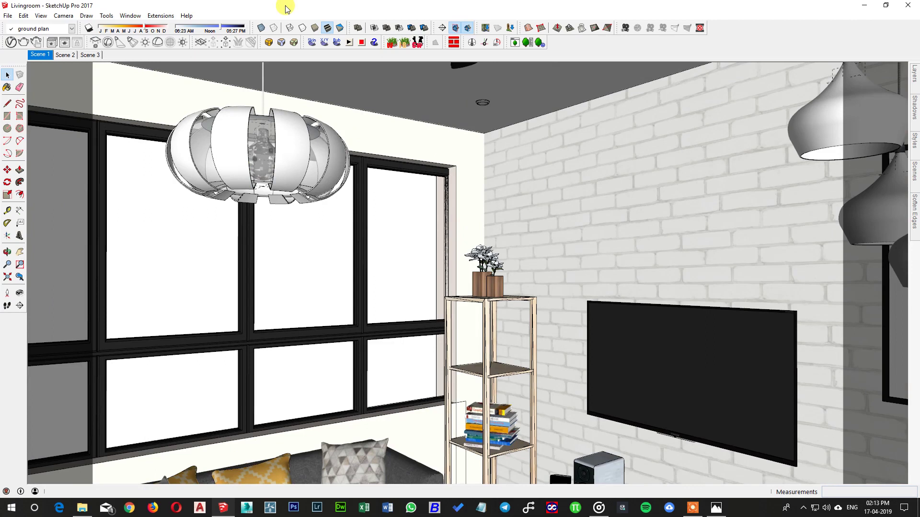
pyautogui.press('b')
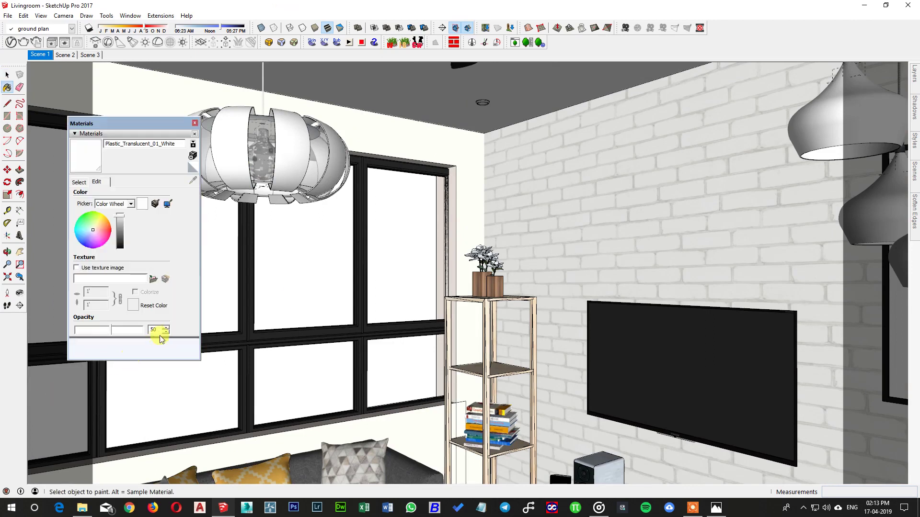
pyautogui.write('1000')
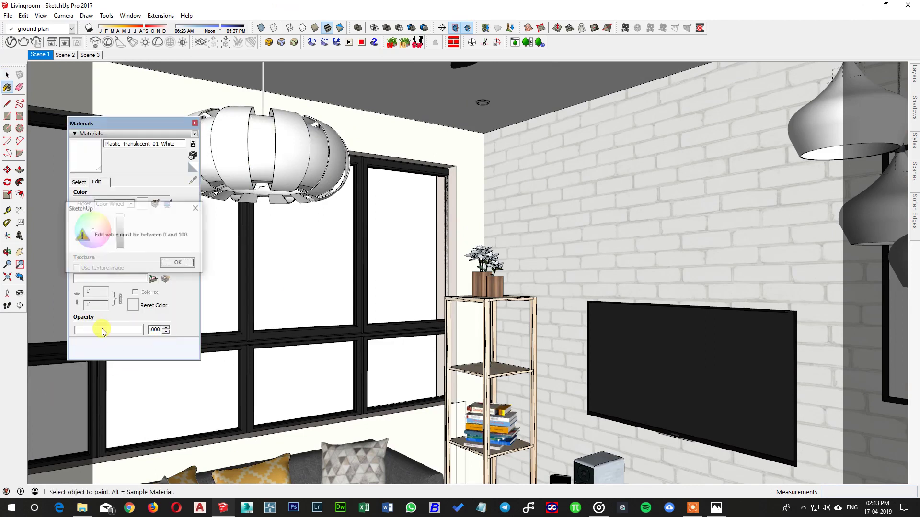
pyautogui.click(178, 264)
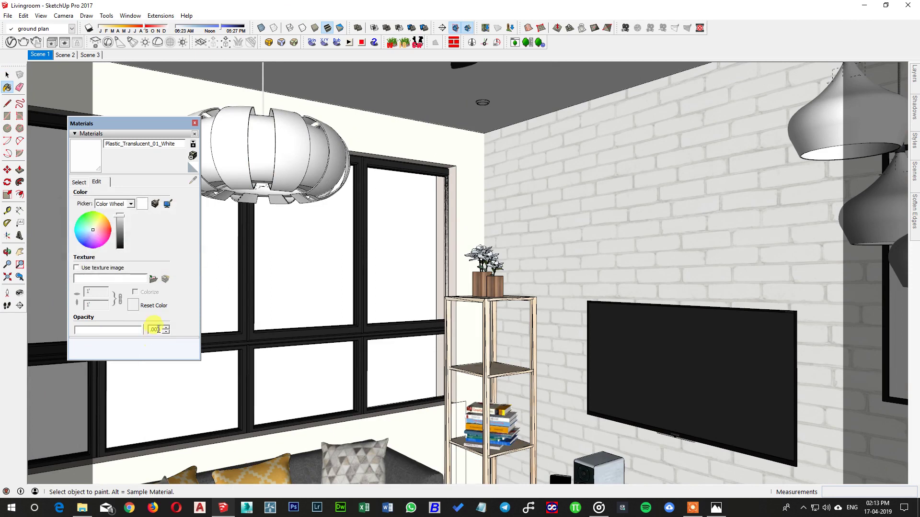
pyautogui.click(155, 330)
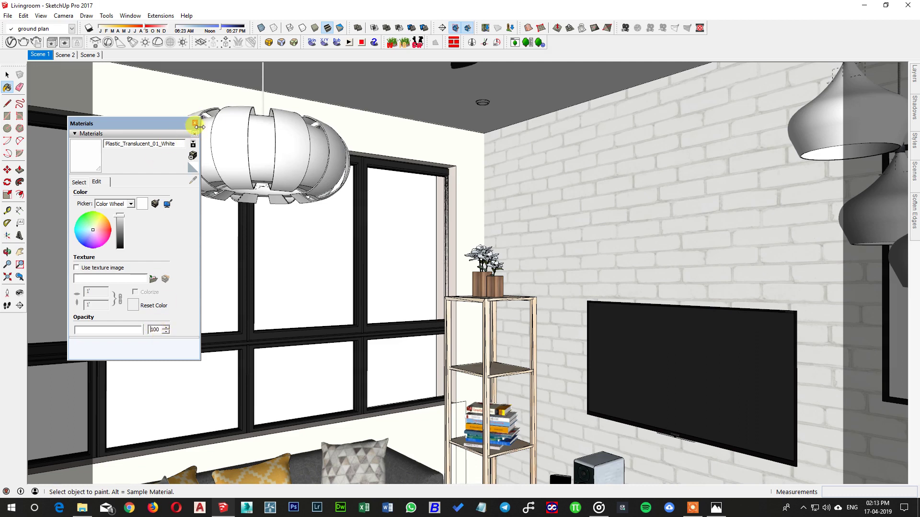
pyautogui.click(194, 123)
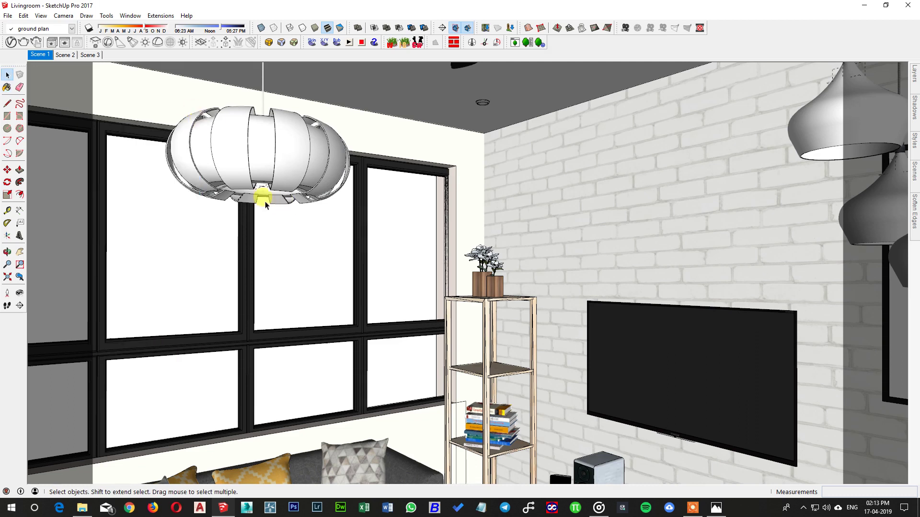
# Step: Select the inner panels inside the pendant lamp's group and add the LED 3200k material from the Emissive library category to the scene
pyautogui.doubleClick(262, 162)
pyautogui.doubleClick(263, 161)
pyautogui.click(262, 162)
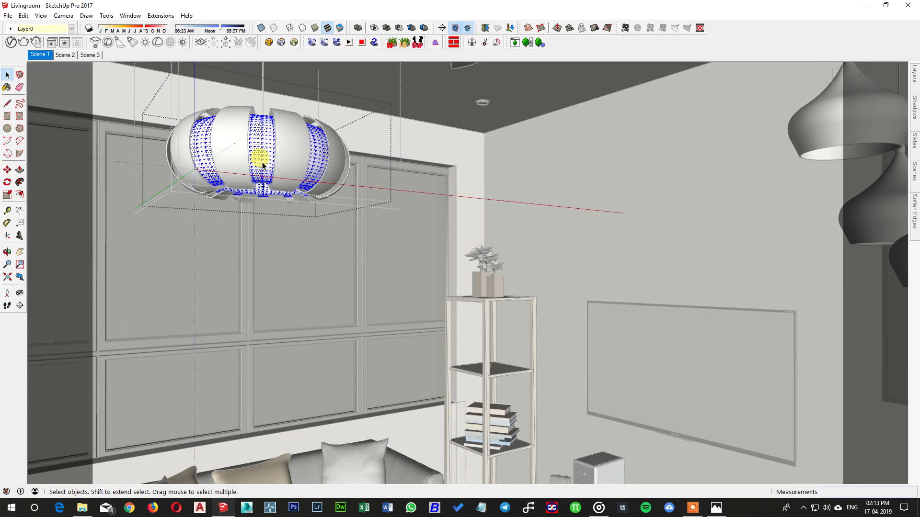
pyautogui.hotkey('alt', 'Tab')
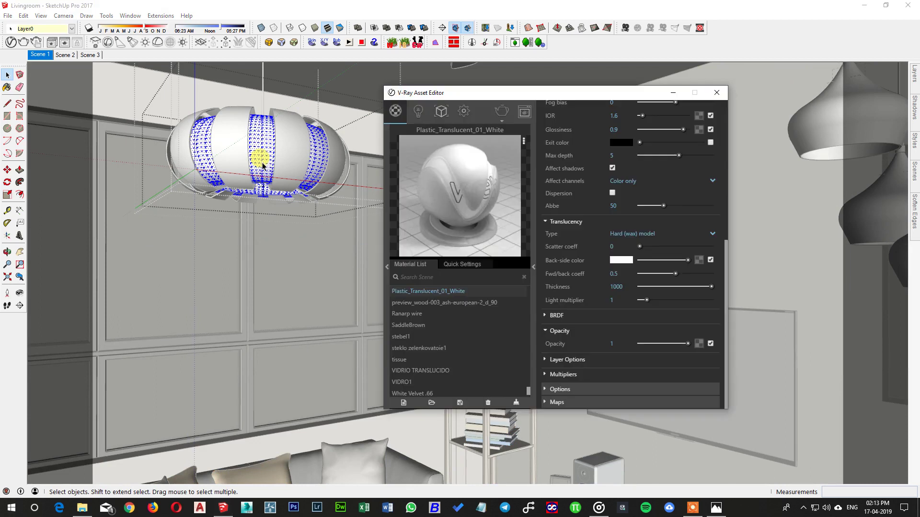
pyautogui.click(385, 266)
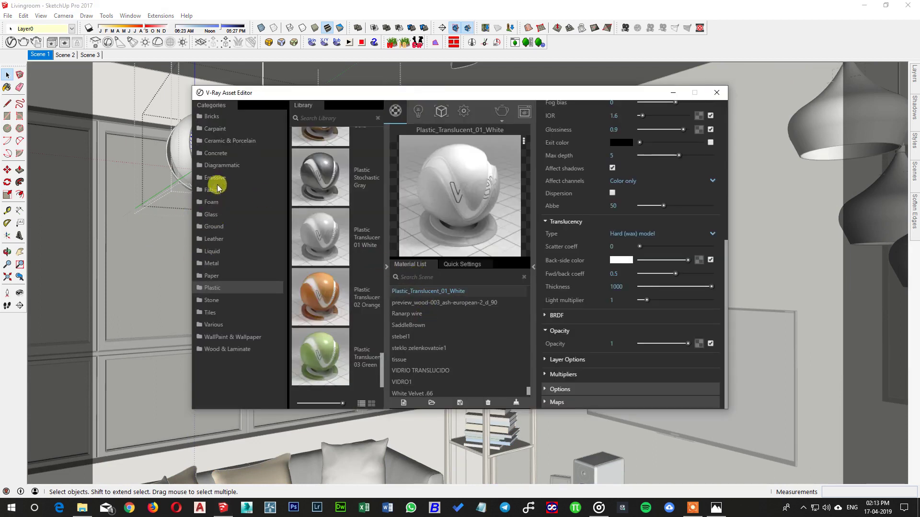
pyautogui.click(214, 178)
pyautogui.scroll(5, 321, 361)
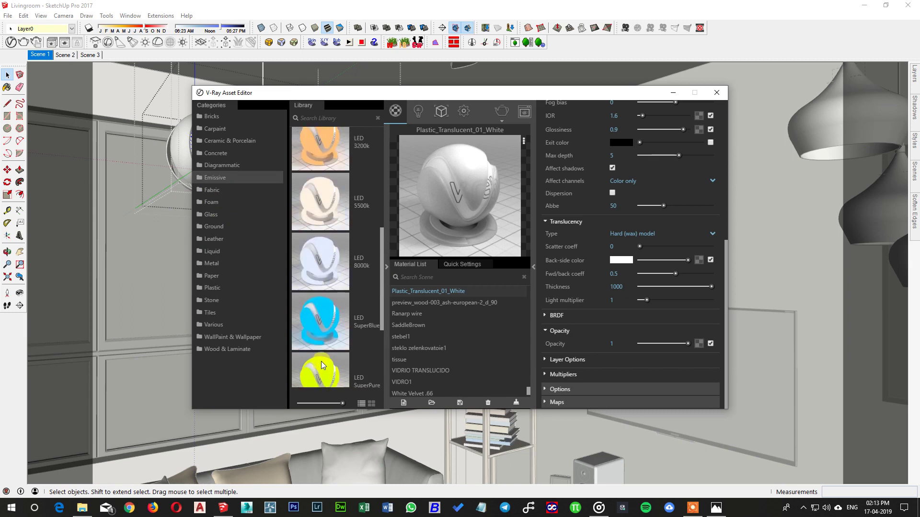
pyautogui.moveTo(337, 296); pyautogui.dragTo(416, 318)
pyautogui.click(712, 98)
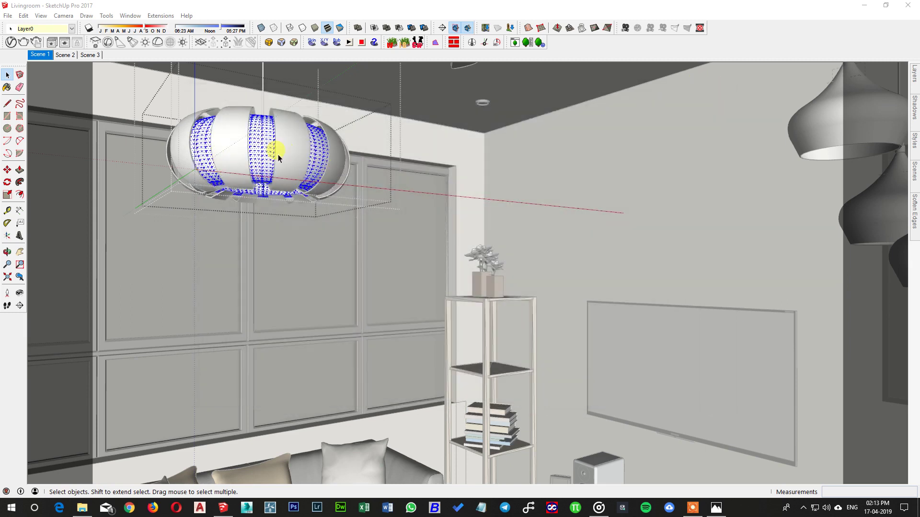
# Step: Paint the pendant lamp's selected inner panels with the LED_3200k material and leave the lamp's group
pyautogui.press('b')
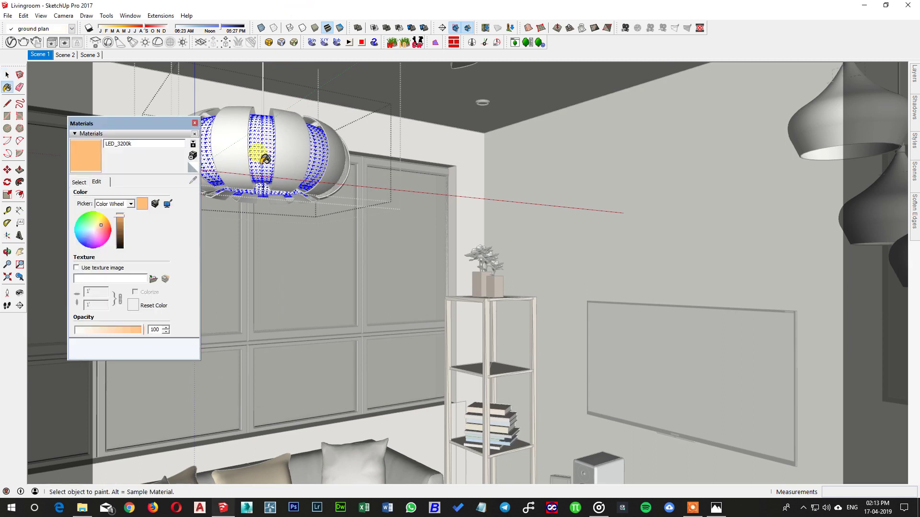
pyautogui.click(262, 158)
pyautogui.click(211, 139)
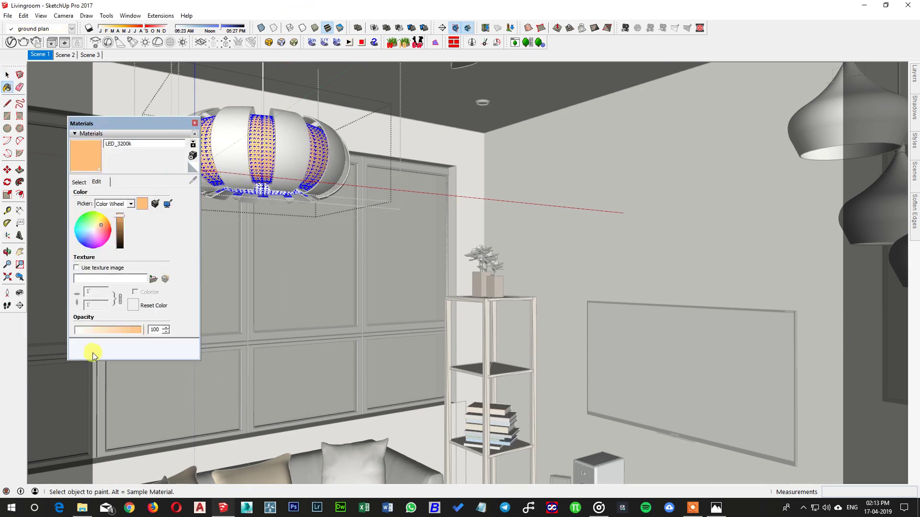
pyautogui.click(195, 124)
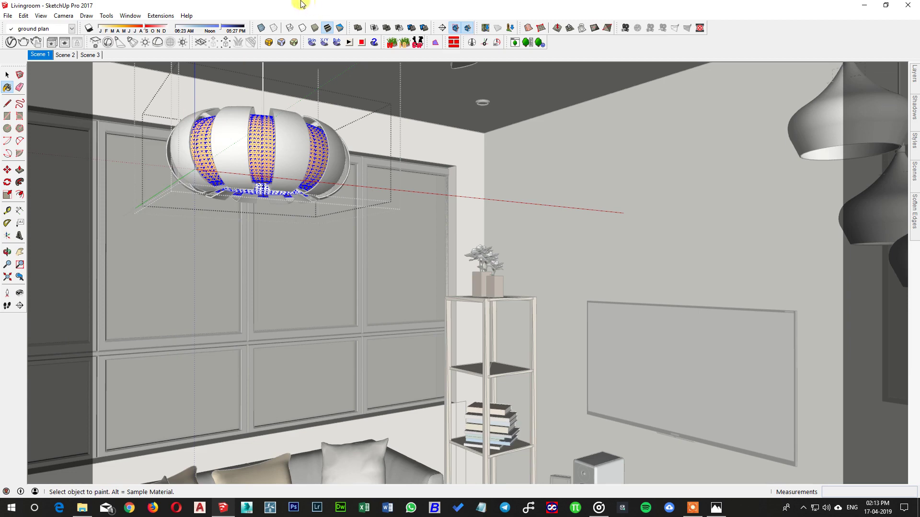
pyautogui.press('space')
pyautogui.press('Escape')
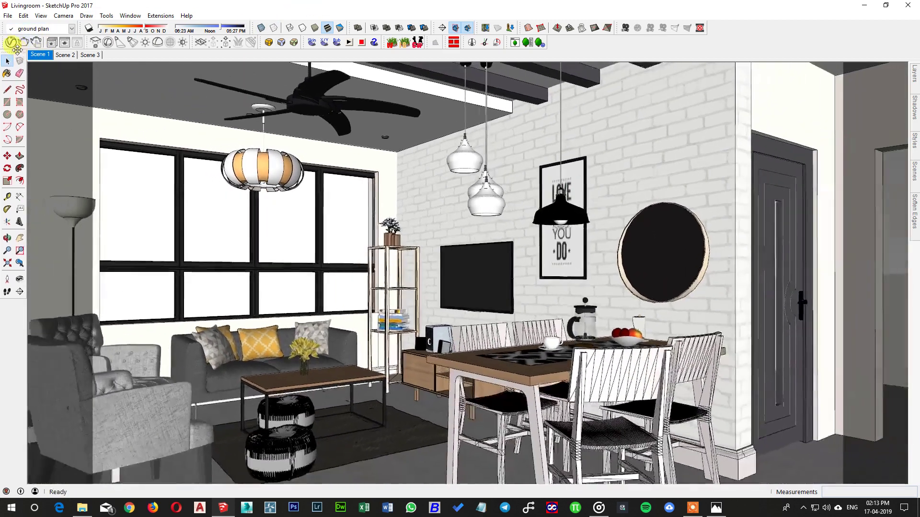
# Step: Render the pendant lamp region with the new LED_3200k panels and arrange the V-Ray windows to inspect it
pyautogui.click(10, 42)
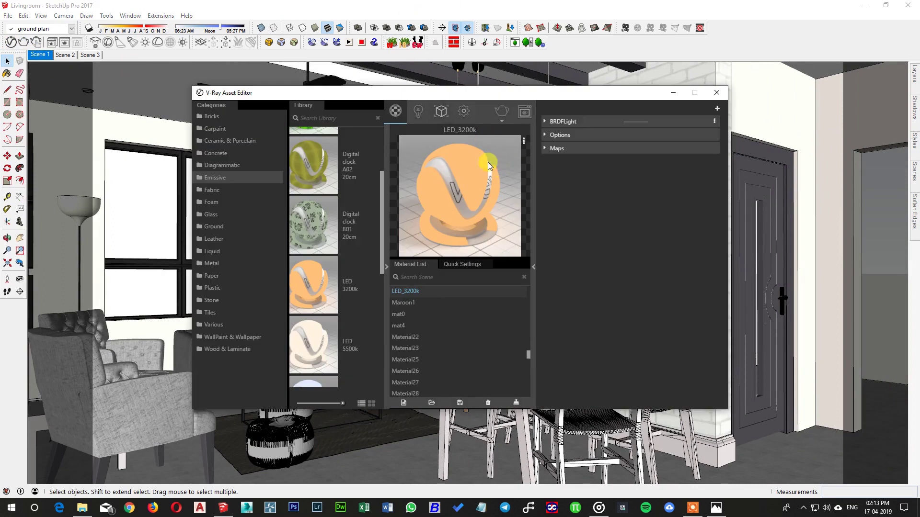
pyautogui.click(519, 113)
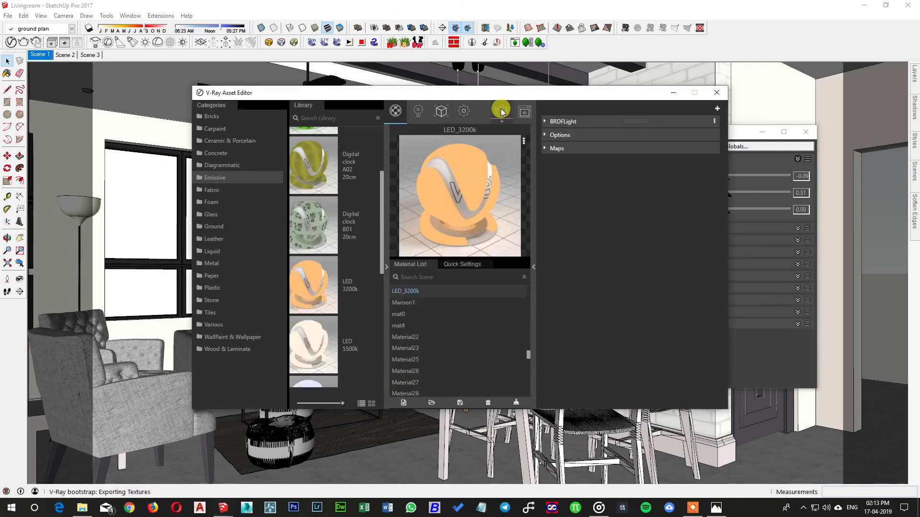
pyautogui.moveTo(595, 97); pyautogui.dragTo(563, 189)
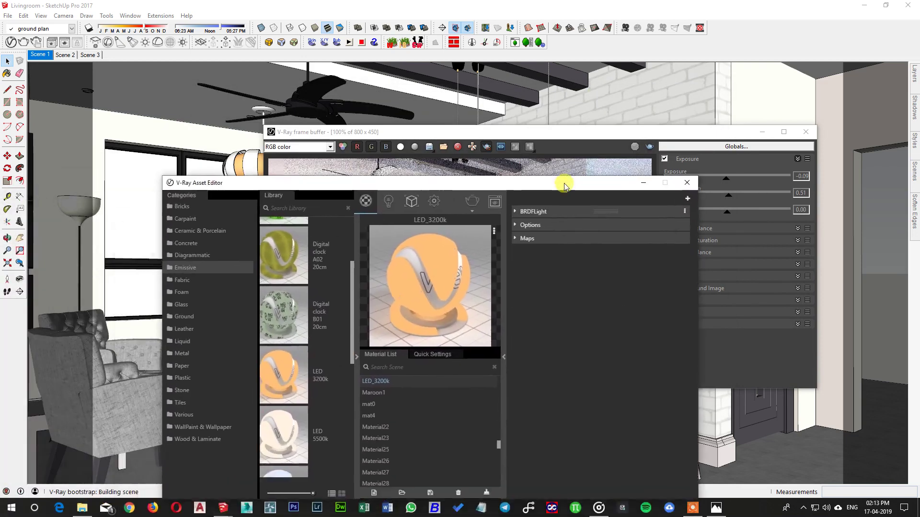
pyautogui.moveTo(240, 186); pyautogui.dragTo(209, 105)
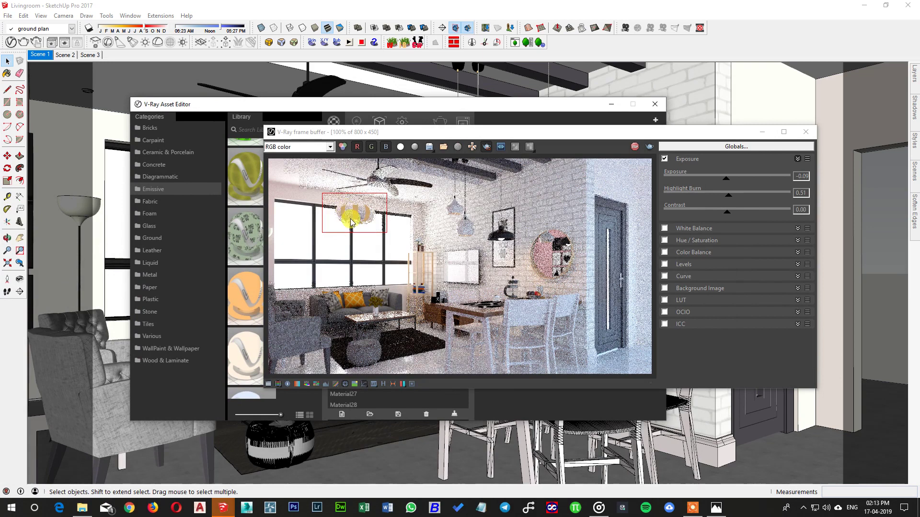
# Step: Set the LED_3200k material's emissive intensity to 20, testing it in lamp region renders, and turn off region rendering
pyautogui.click(568, 105)
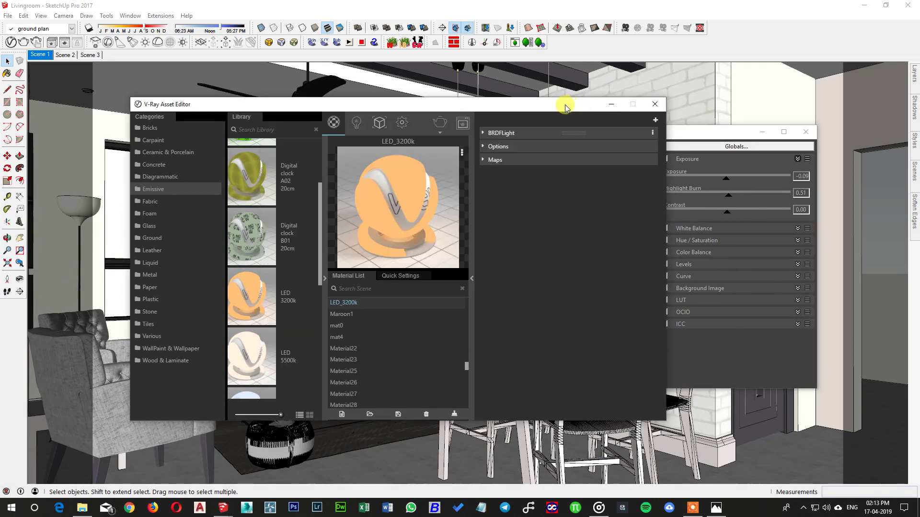
pyautogui.click(500, 133)
pyautogui.click(555, 160)
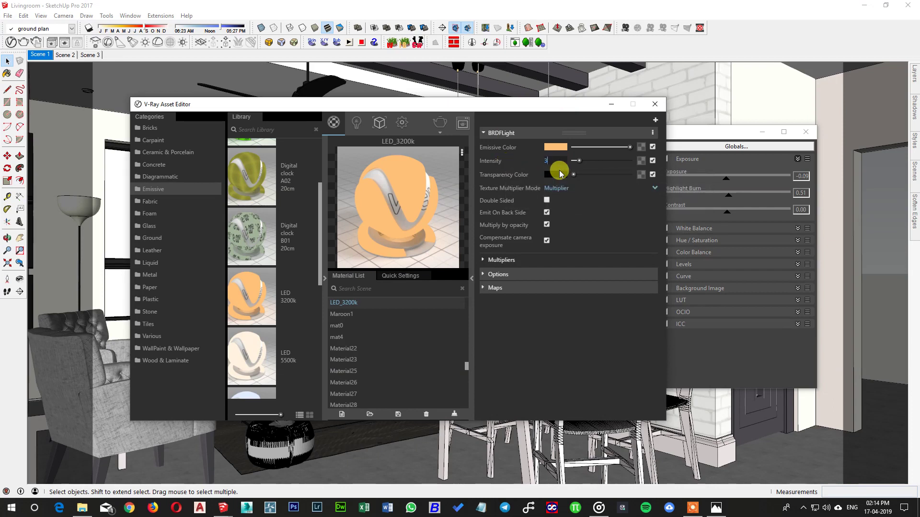
pyautogui.click(438, 122)
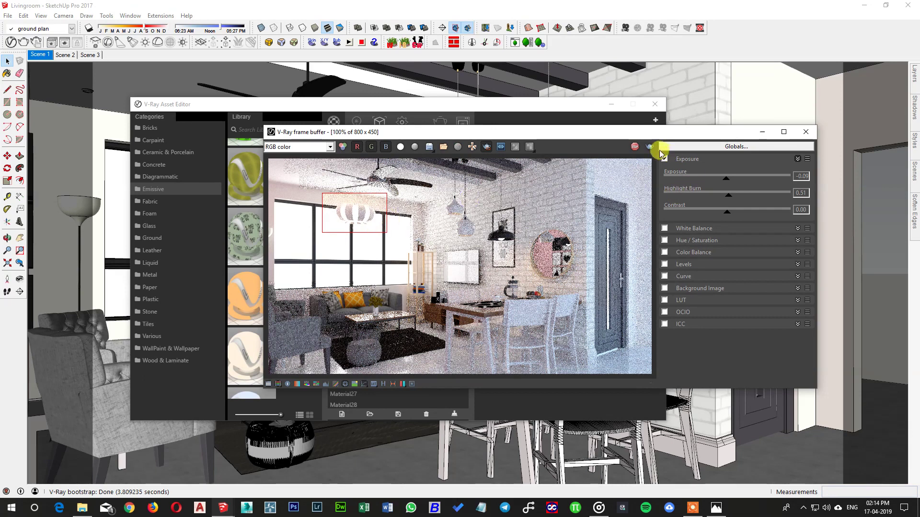
pyautogui.click(641, 143)
pyautogui.click(813, 134)
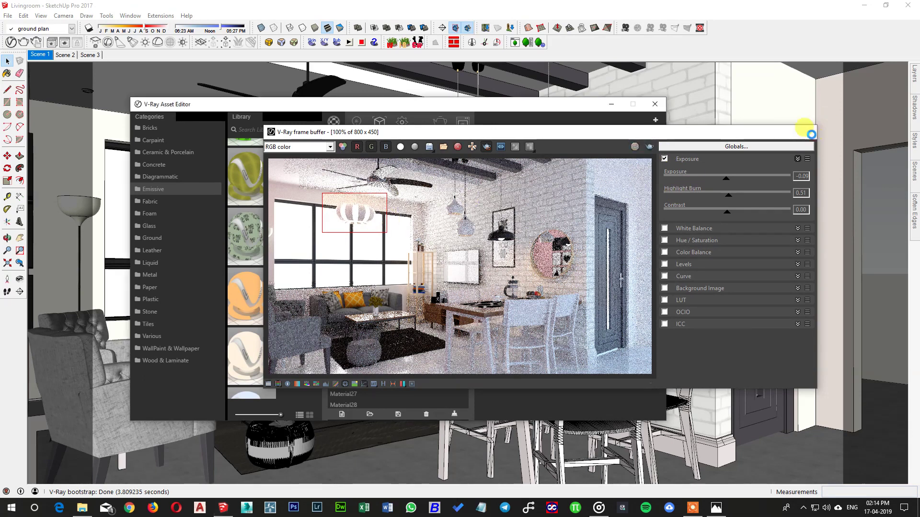
pyautogui.moveTo(556, 161); pyautogui.dragTo(517, 169)
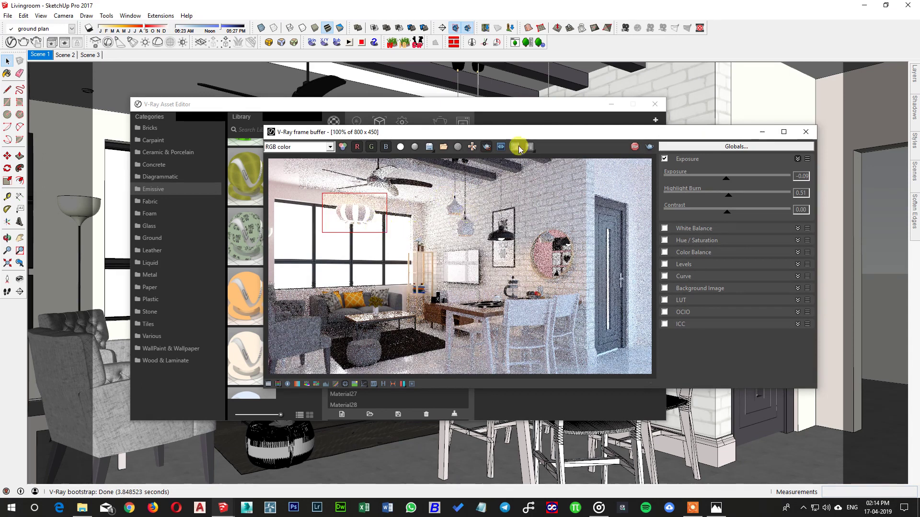
pyautogui.click(487, 148)
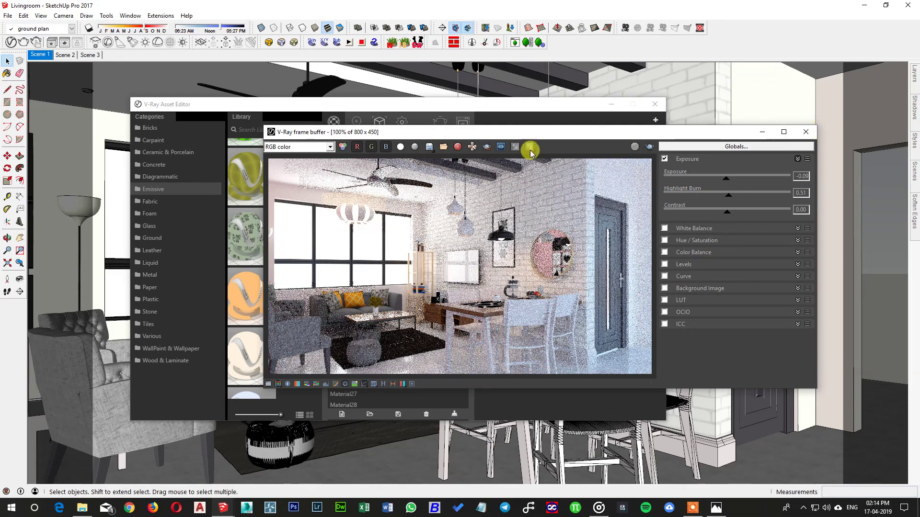
# Step: Collapse the material library and set the render quality to High in the V-Ray render settings
pyautogui.click(553, 112)
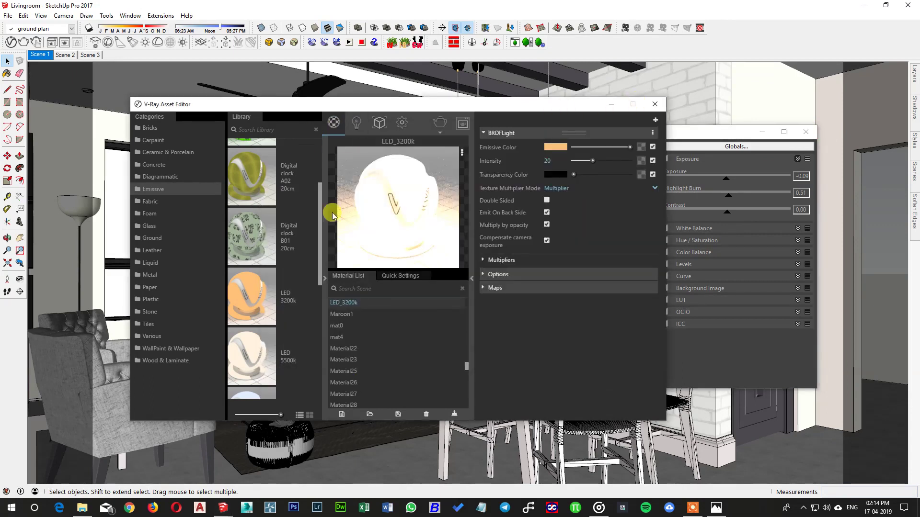
pyautogui.click(323, 250)
pyautogui.click(405, 131)
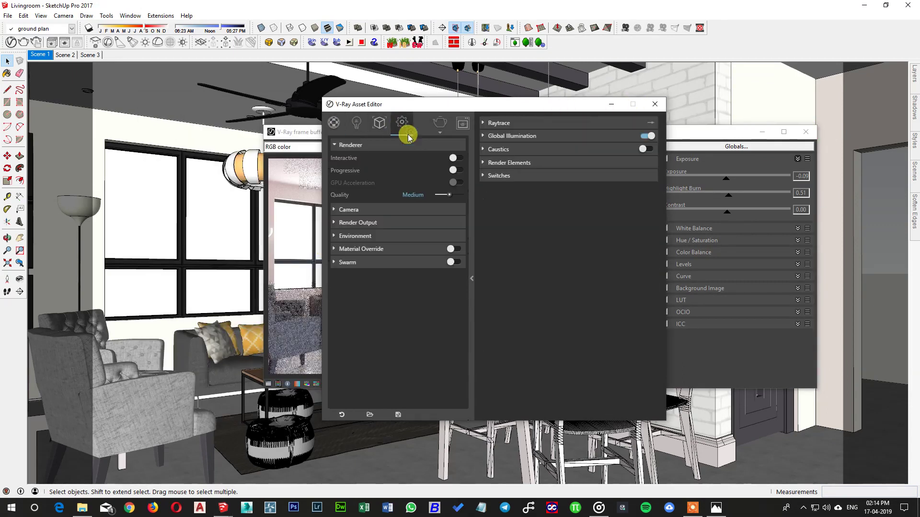
pyautogui.moveTo(449, 195); pyautogui.dragTo(456, 197)
# Step: Add a Denoiser render element and set its preset to Mild
pyautogui.click(515, 175)
pyautogui.click(516, 166)
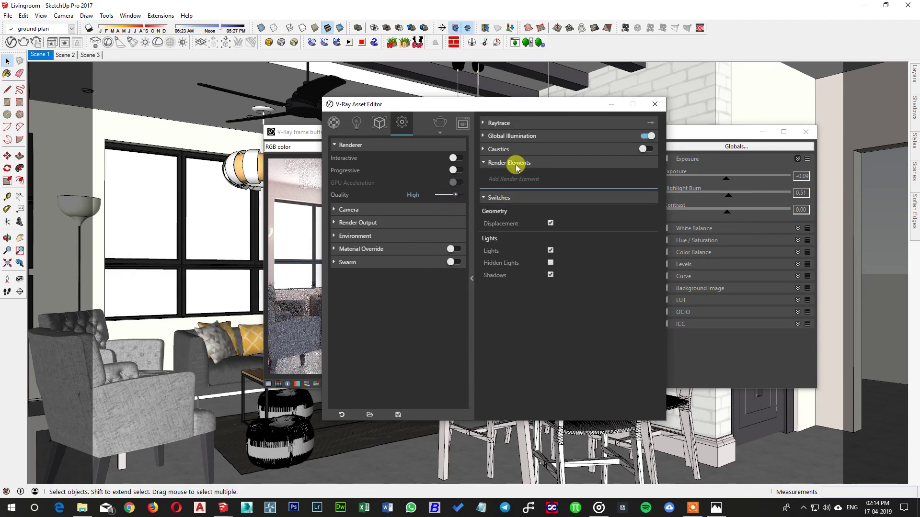
pyautogui.click(499, 150)
pyautogui.click(512, 233)
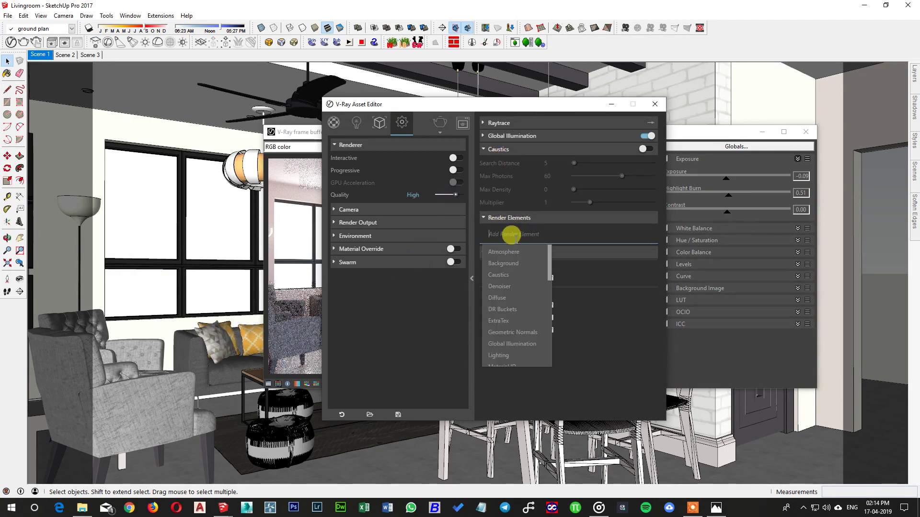
pyautogui.click(500, 286)
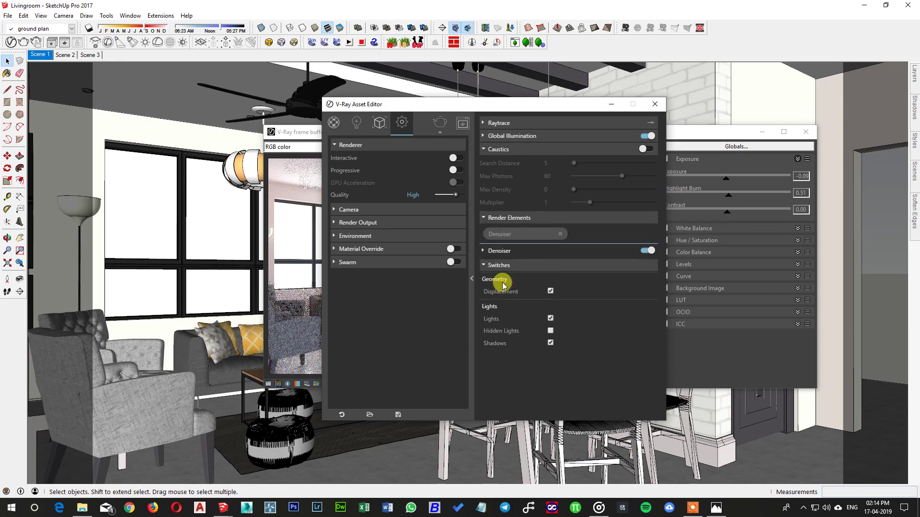
pyautogui.click(518, 252)
pyautogui.click(650, 262)
pyautogui.click(594, 280)
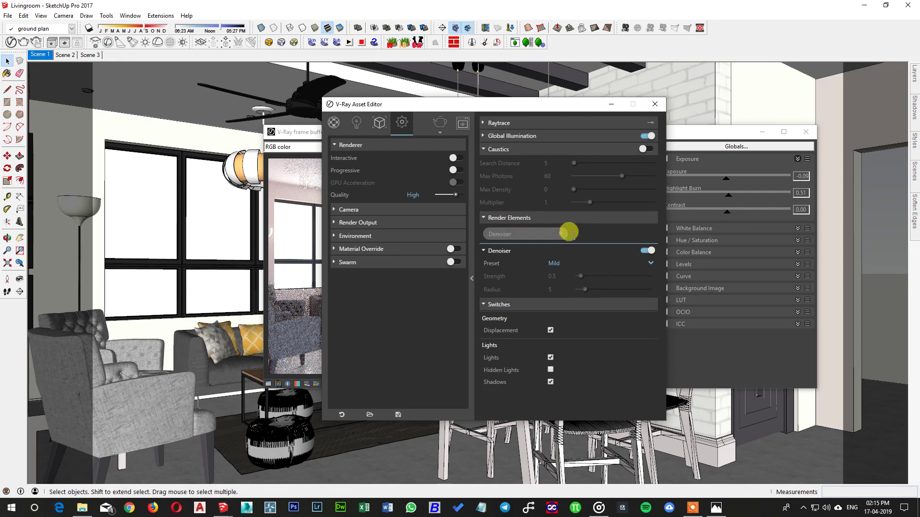
# Step: Add an ExtraTex render element and assign a Dirt texture to it in Ambient occlusion mode
pyautogui.click(583, 233)
pyautogui.scroll(-2, 597, 330)
pyautogui.scroll(-5, 600, 334)
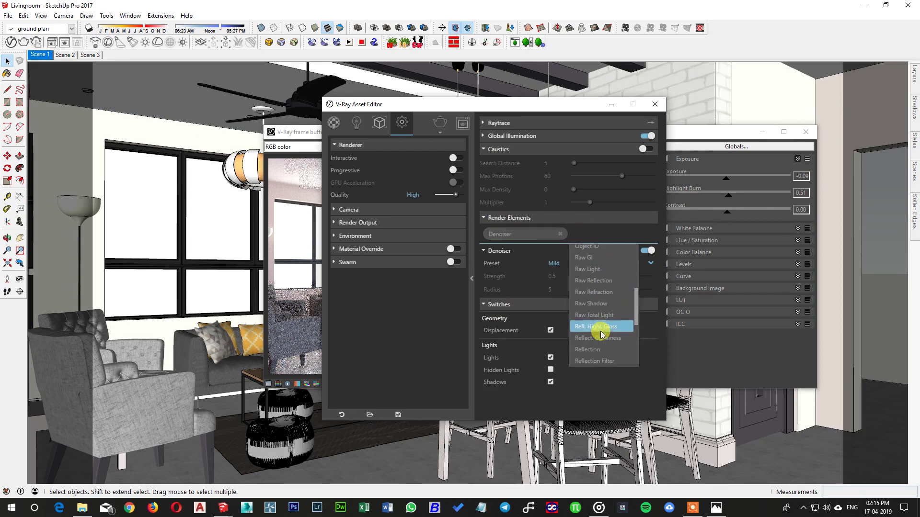
pyautogui.scroll(7, 601, 335)
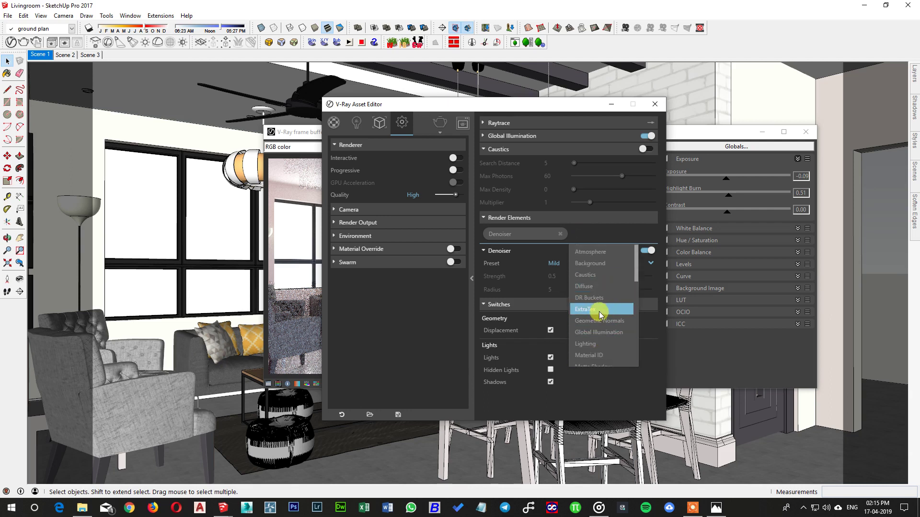
pyautogui.click(599, 311)
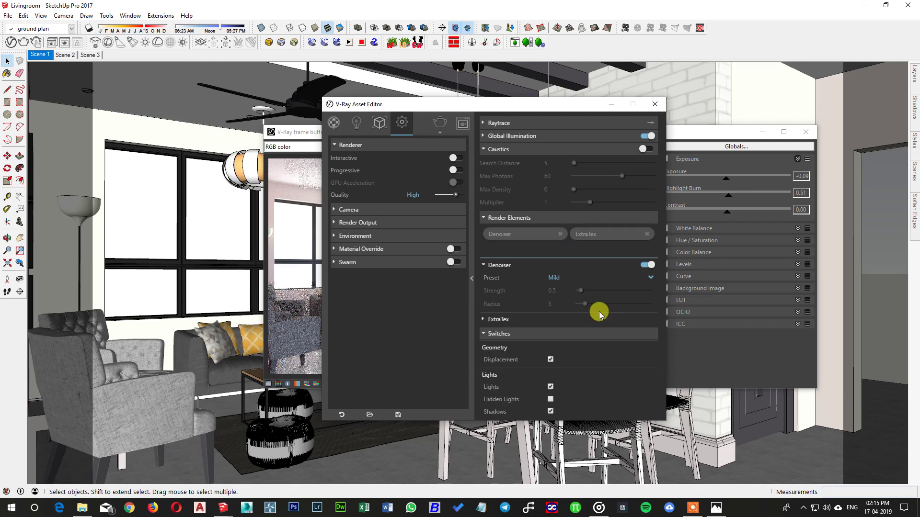
pyautogui.click(494, 319)
pyautogui.click(642, 331)
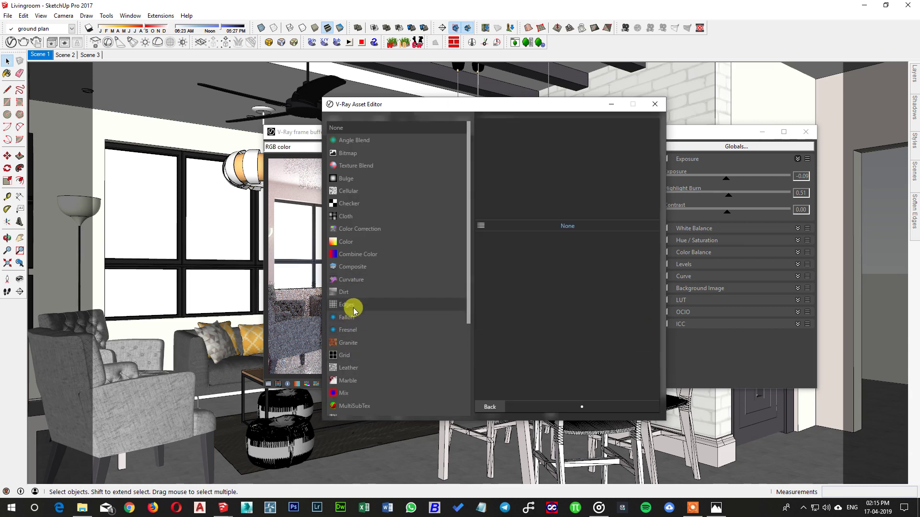
pyautogui.click(350, 292)
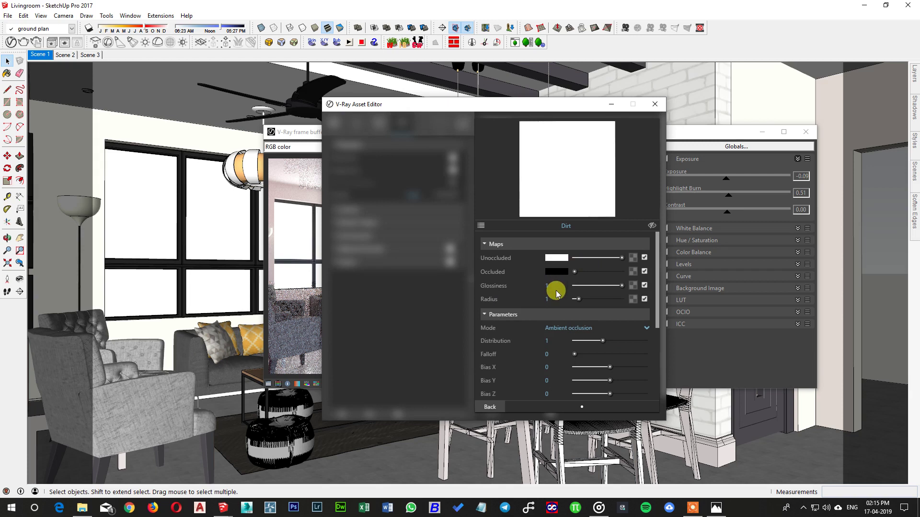
pyautogui.click(489, 407)
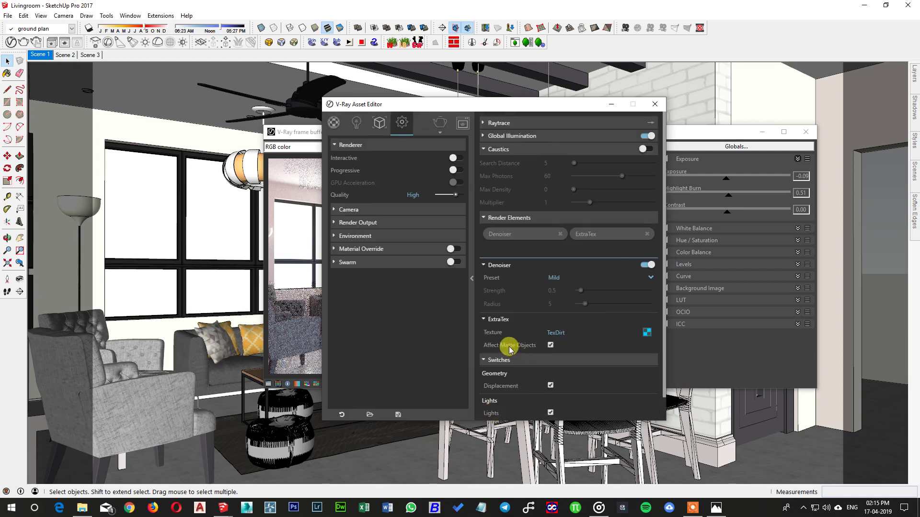
# Step: Expand the Global Illumination and advanced Raytrace settings, keeping Brute force as the primary rays engine
pyautogui.click(504, 136)
pyautogui.click(505, 122)
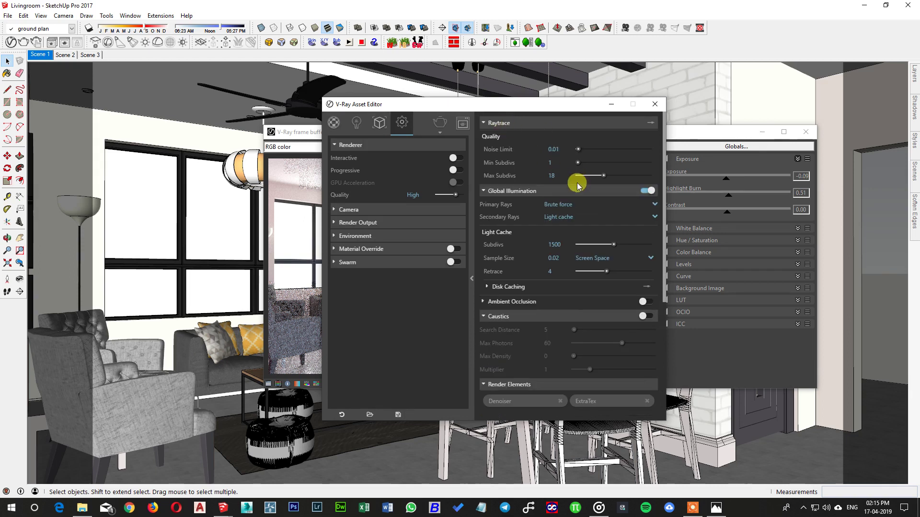
pyautogui.click(651, 123)
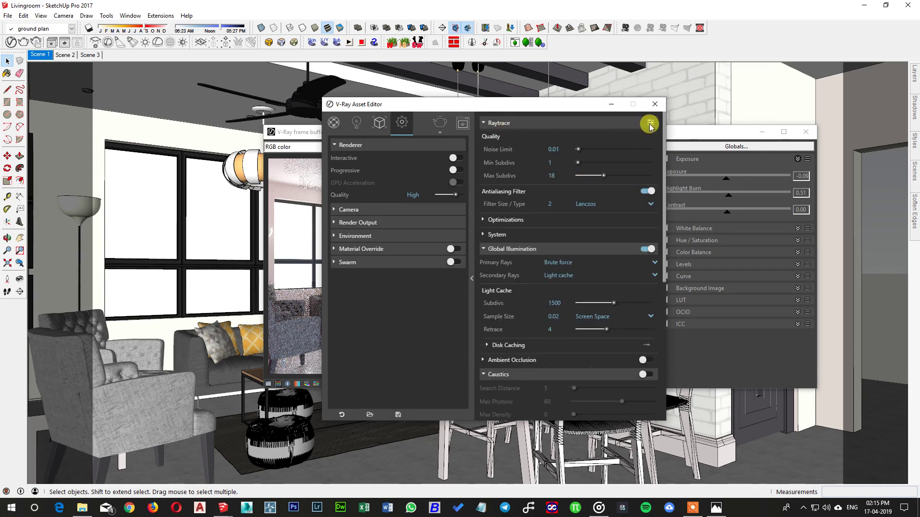
pyautogui.click(566, 261)
pyautogui.click(563, 262)
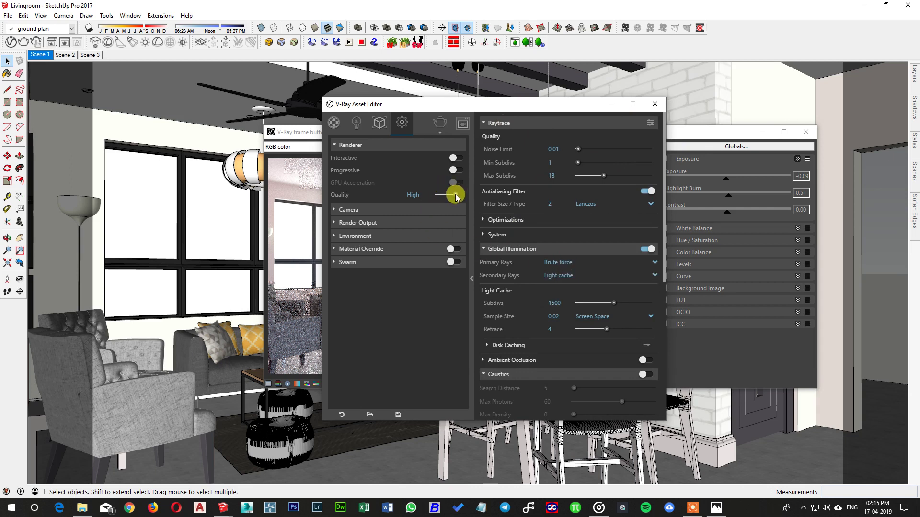
# Step: Enable ambient occlusion in the global illumination settings with radius 8 and occlusion amount 0.8
pyautogui.scroll(-3, 519, 290)
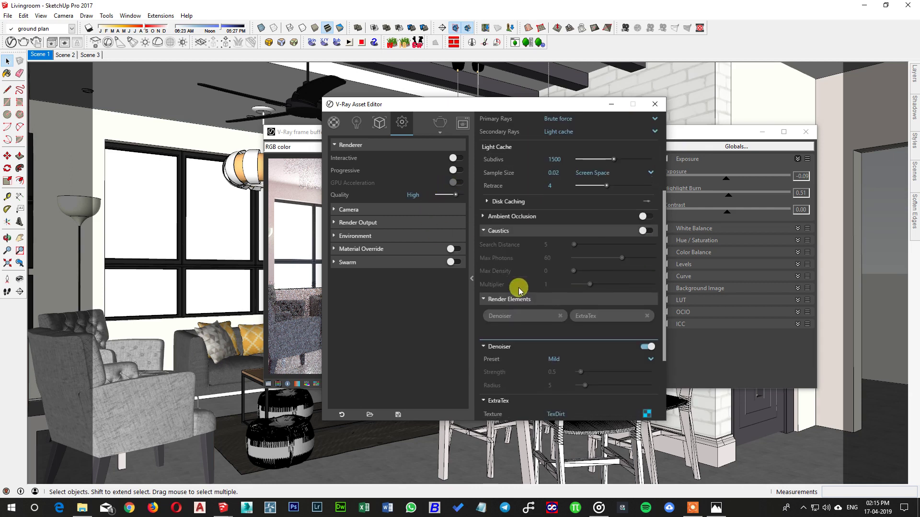
pyautogui.click(508, 216)
pyautogui.click(646, 216)
pyautogui.click(552, 242)
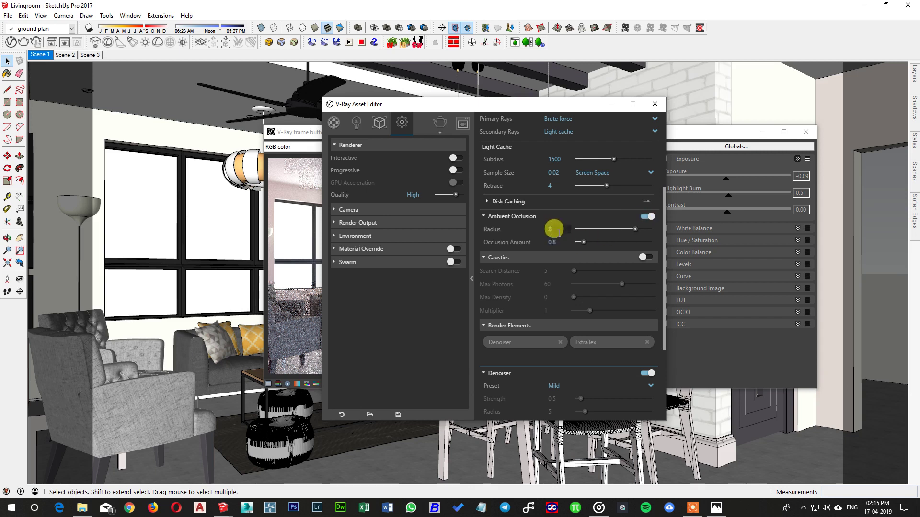
# Step: Render the full view, check its clamped colours and set Highlight Burn to 0.29 in the frame buffer's exposure correction
pyautogui.click(442, 126)
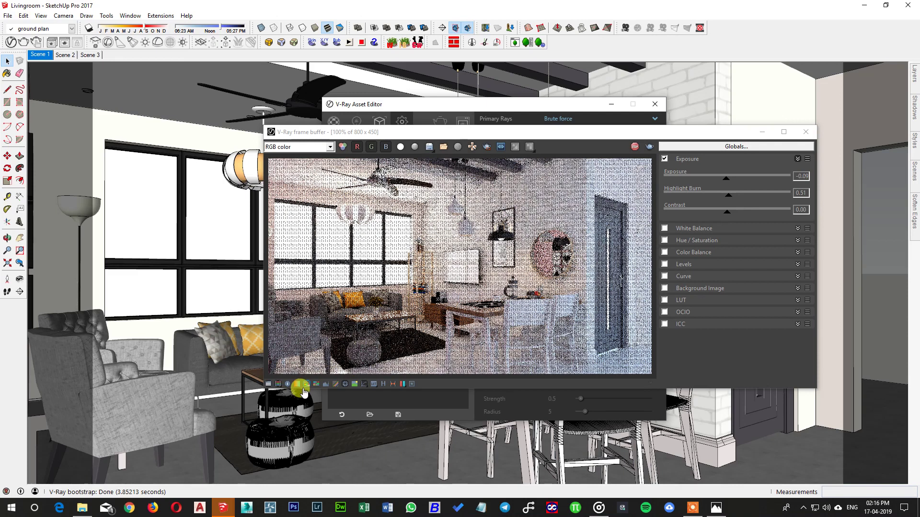
pyautogui.click(278, 384)
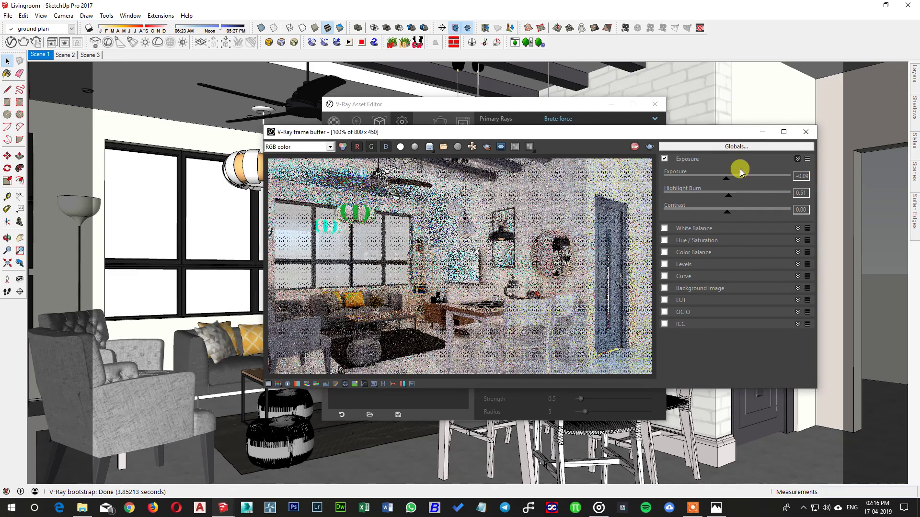
pyautogui.moveTo(727, 199)
pyautogui.mouseDown()
pyautogui.moveTo(713, 198)
pyautogui.moveTo(728, 199)
pyautogui.mouseUp()
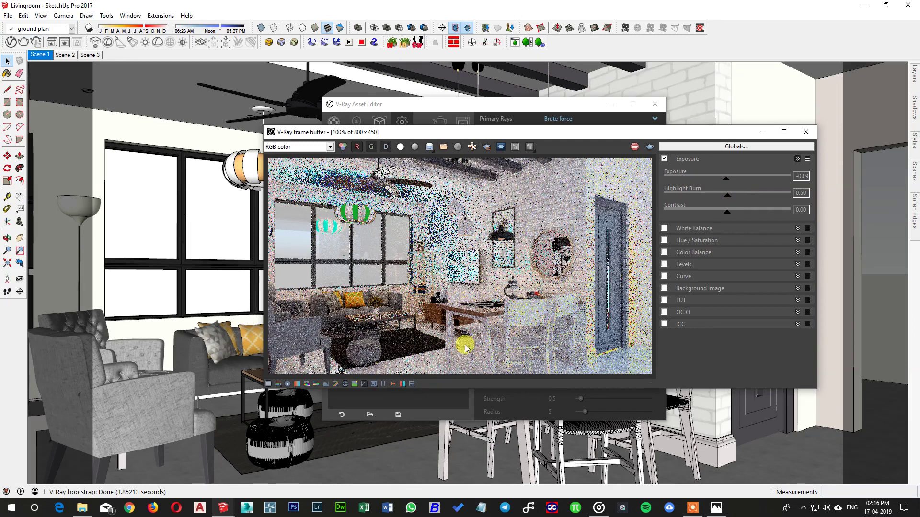
pyautogui.click(278, 384)
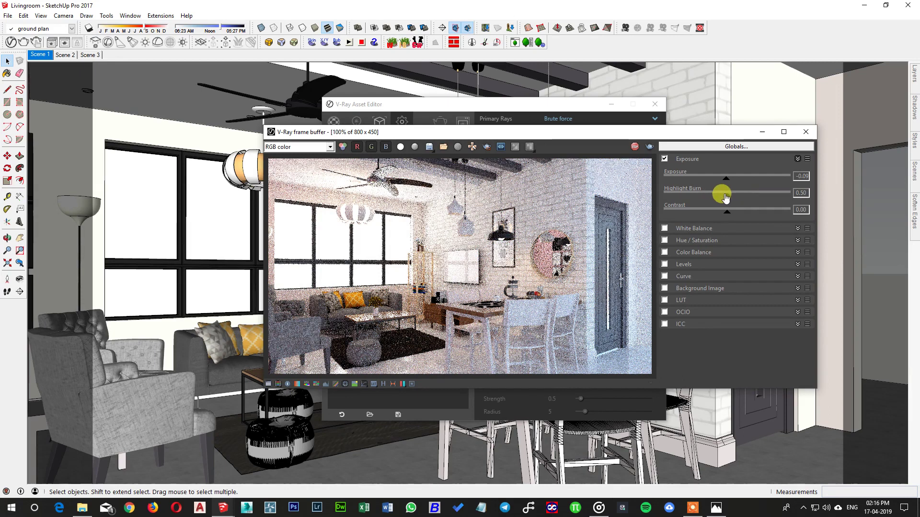
pyautogui.moveTo(728, 199)
pyautogui.mouseDown()
pyautogui.moveTo(684, 207)
pyautogui.moveTo(717, 194)
pyautogui.moveTo(700, 199)
pyautogui.mouseUp()
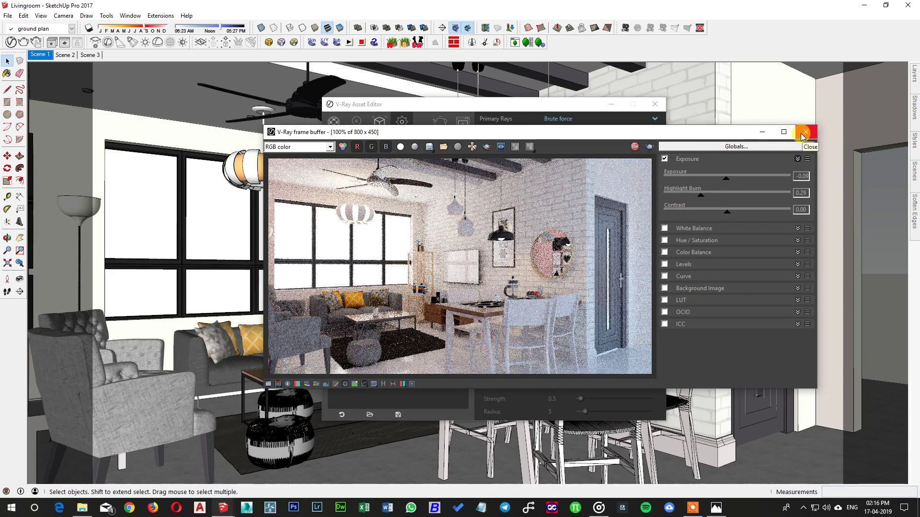
# Step: Stop the render, hide the frame buffer's colour corrections and return to the V-Ray render settings
pyautogui.click(634, 152)
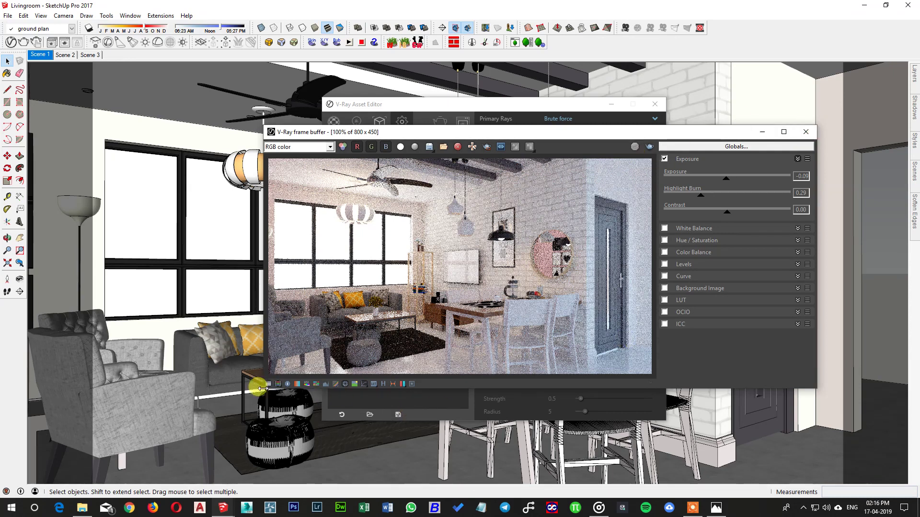
pyautogui.click(268, 386)
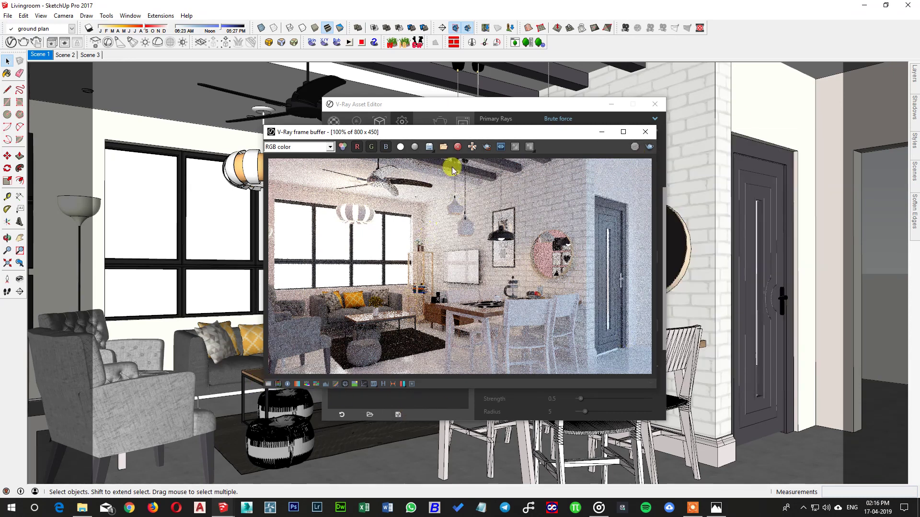
pyautogui.click(466, 104)
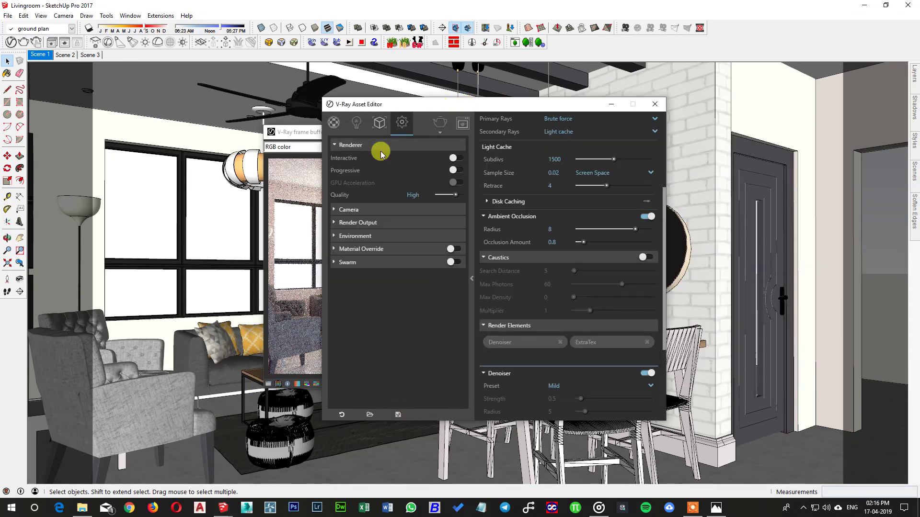
# Step: Set the render output size to 1200 x 675 with the 16:9 Widescreen aspect ratio
pyautogui.click(367, 223)
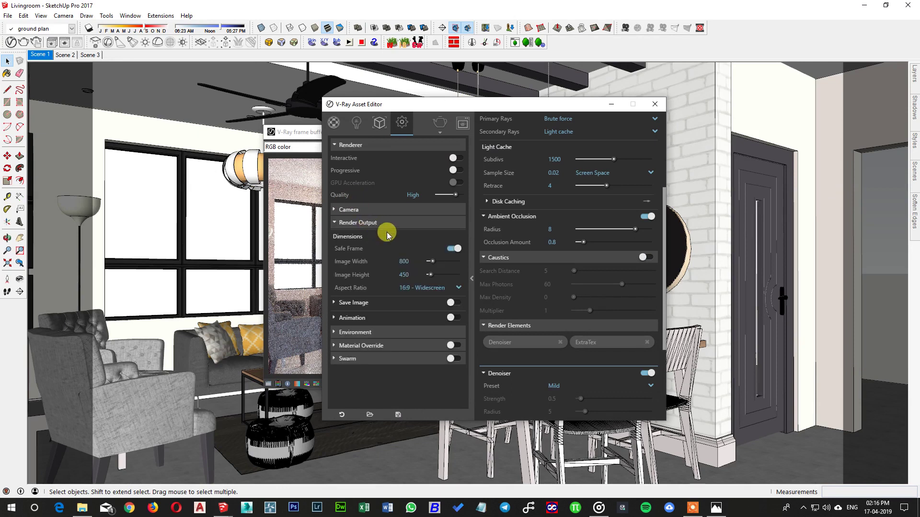
pyautogui.click(415, 274)
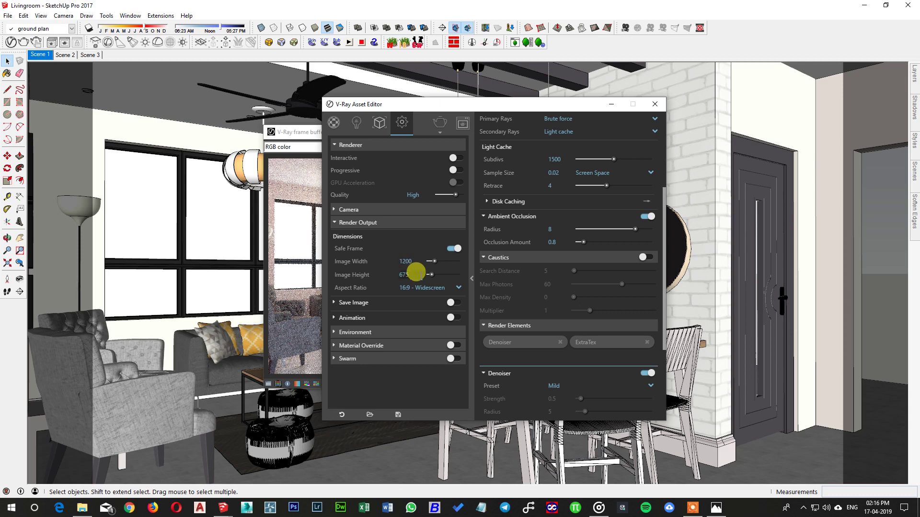
pyautogui.moveTo(415, 276); pyautogui.dragTo(373, 283)
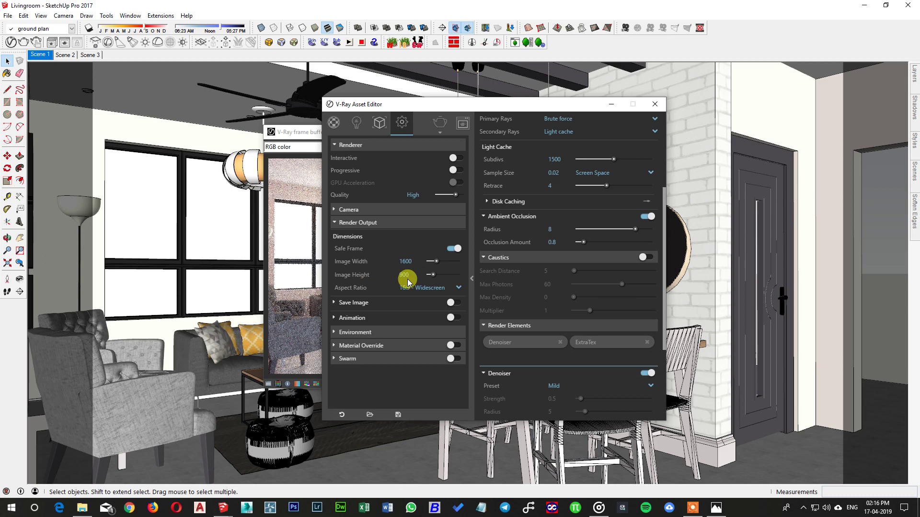
pyautogui.moveTo(407, 275); pyautogui.dragTo(376, 284)
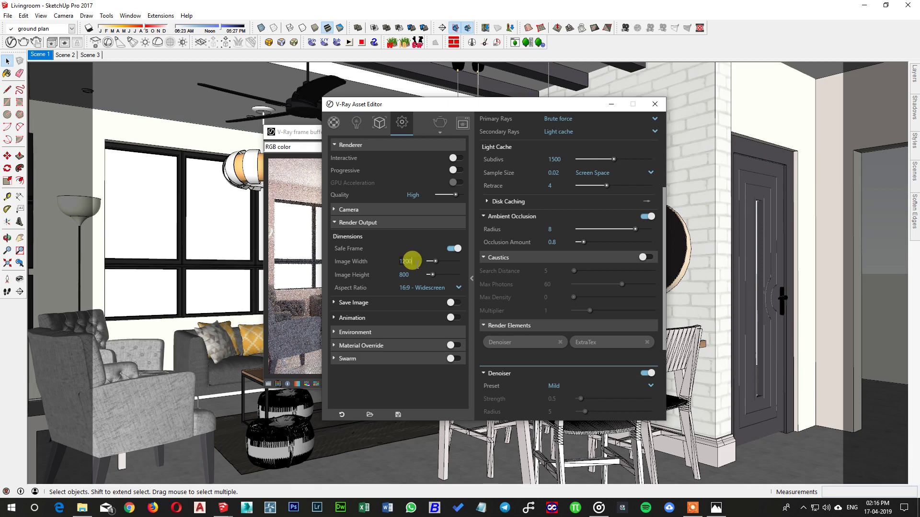
# Step: Enable automatic saving of the rendered image and browse to the Interior Livingroom folder inside Downloads > Compressed for its destination
pyautogui.click(384, 302)
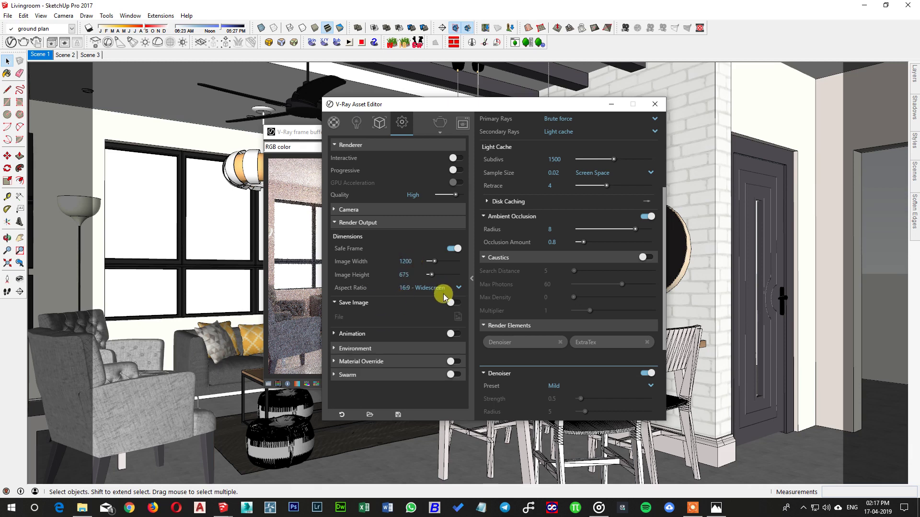
pyautogui.click(453, 303)
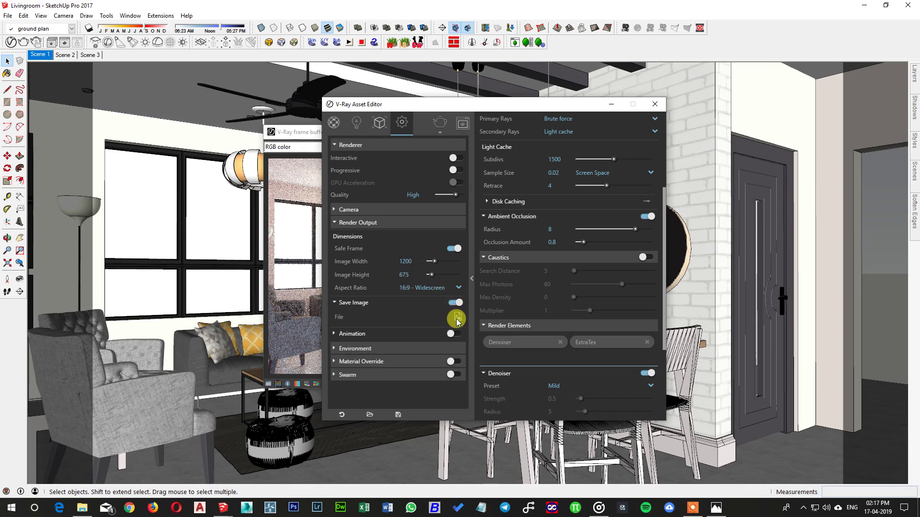
pyautogui.click(458, 318)
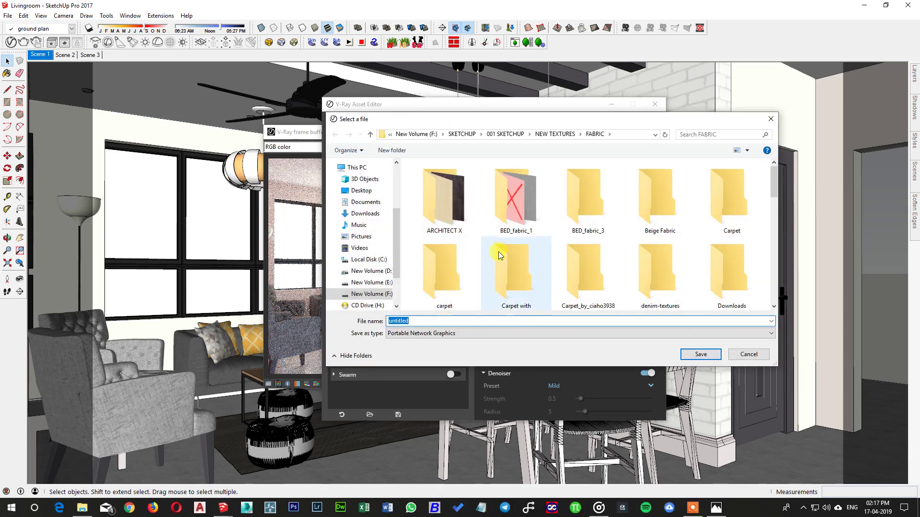
pyautogui.click(363, 214)
pyautogui.doubleClick(536, 194)
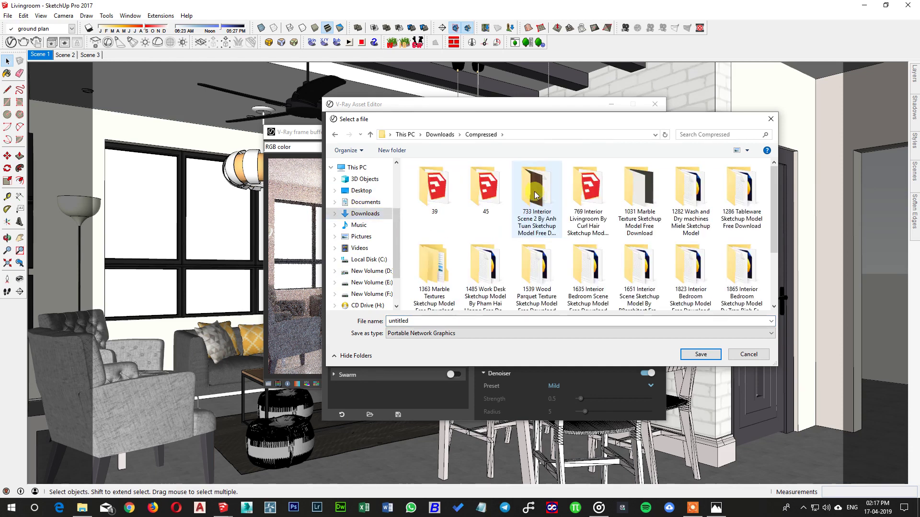
pyautogui.scroll(-2, 671, 287)
pyautogui.scroll(2, 670, 287)
pyautogui.scroll(-2, 680, 290)
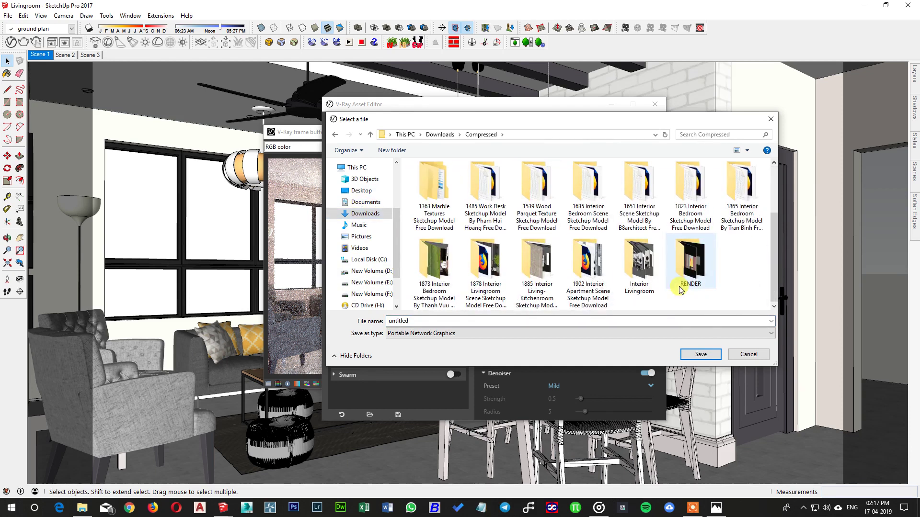
pyautogui.doubleClick(639, 266)
# Step: Name the render output file 001 and save it as Portable Network Graphics
pyautogui.click(554, 321)
pyautogui.write('001')
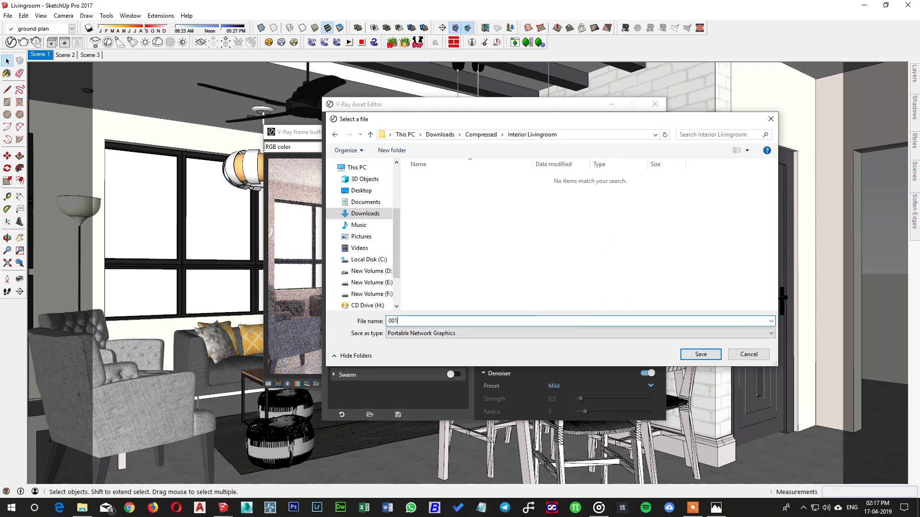
pyautogui.click(701, 355)
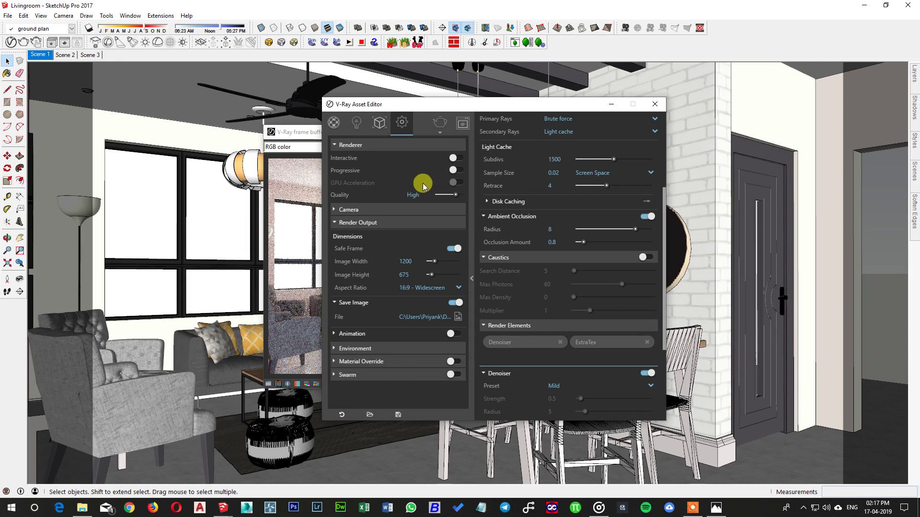
# Step: Close the render settings and old frame buffer, activate Scene 1 and start the 1200 x 675 render
pyautogui.click(656, 104)
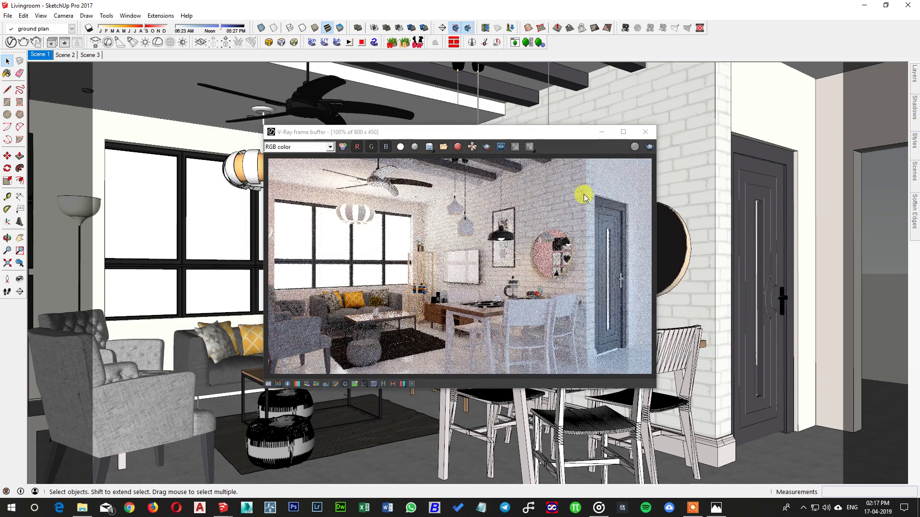
pyautogui.click(645, 132)
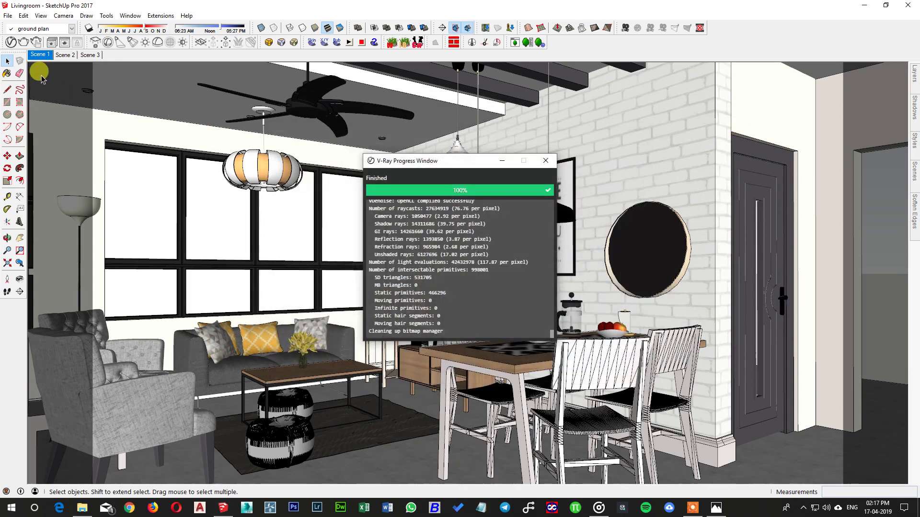
pyautogui.click(39, 56)
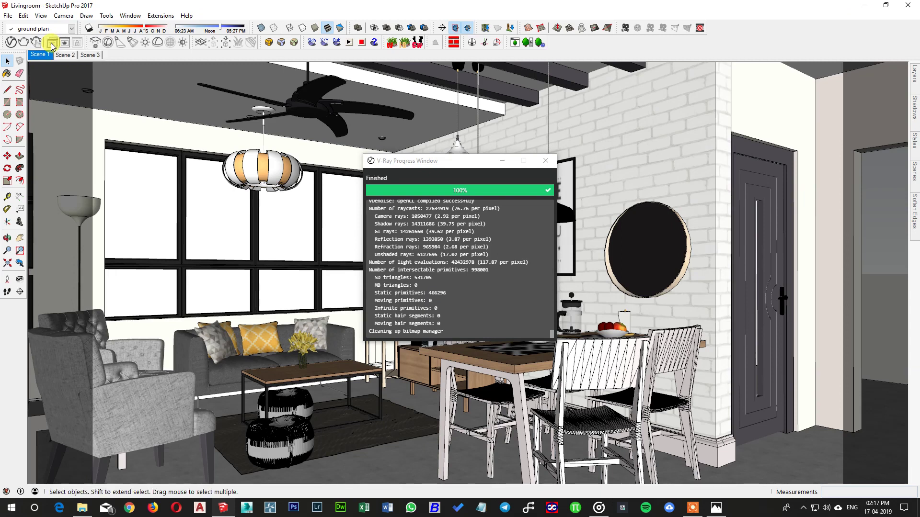
pyautogui.click(539, 162)
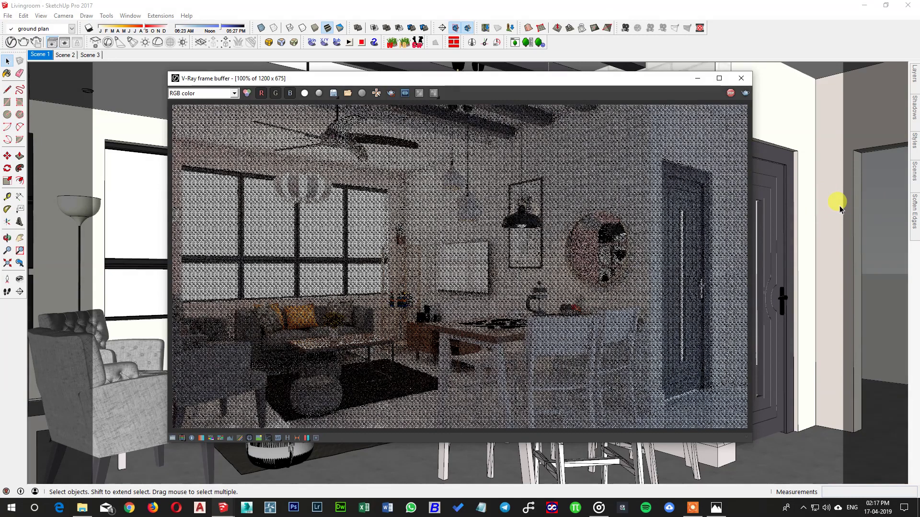
# Step: Set Exposure to 0.43 in the frame buffer's colour corrections during the render, then hide the corrections
pyautogui.moveTo(439, 80); pyautogui.dragTo(400, 83)
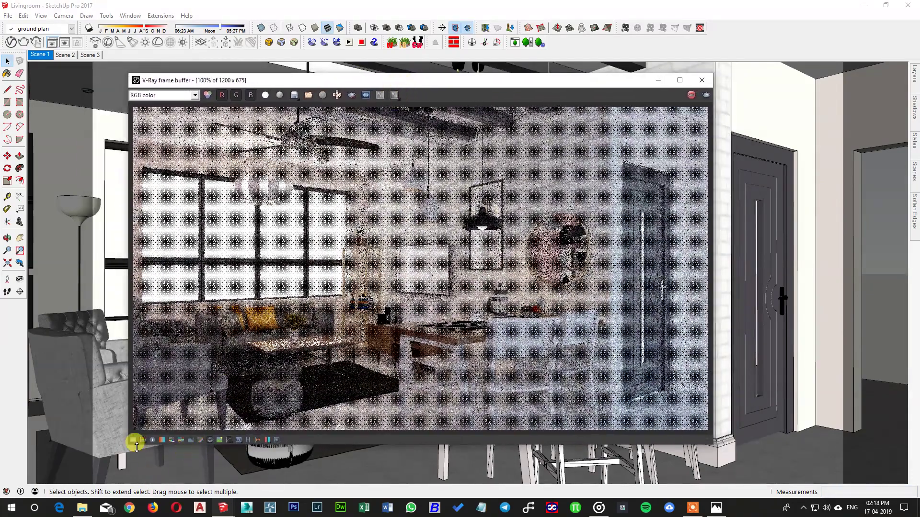
pyautogui.click(134, 440)
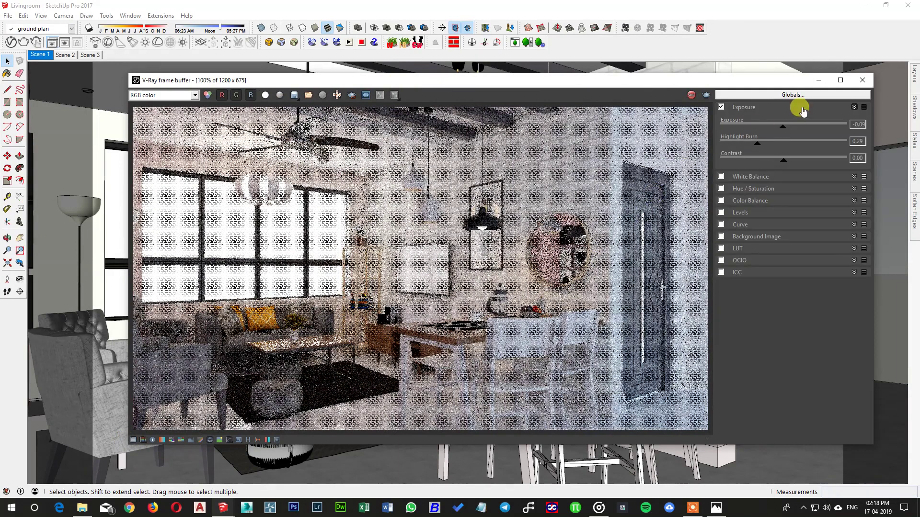
pyautogui.moveTo(780, 128); pyautogui.dragTo(790, 133)
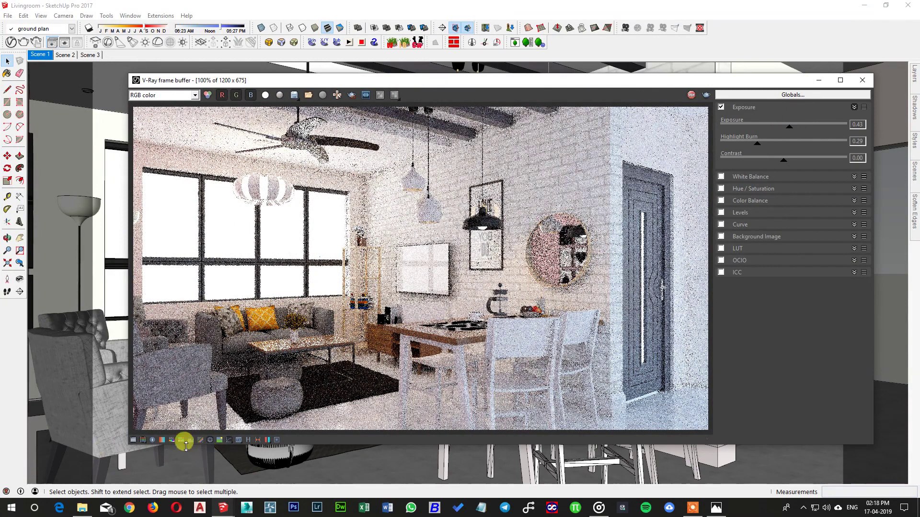
pyautogui.click(133, 440)
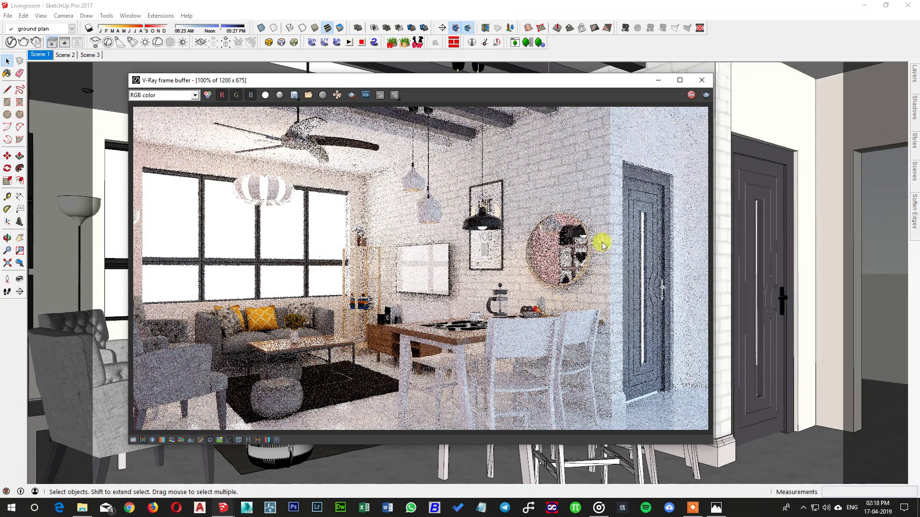